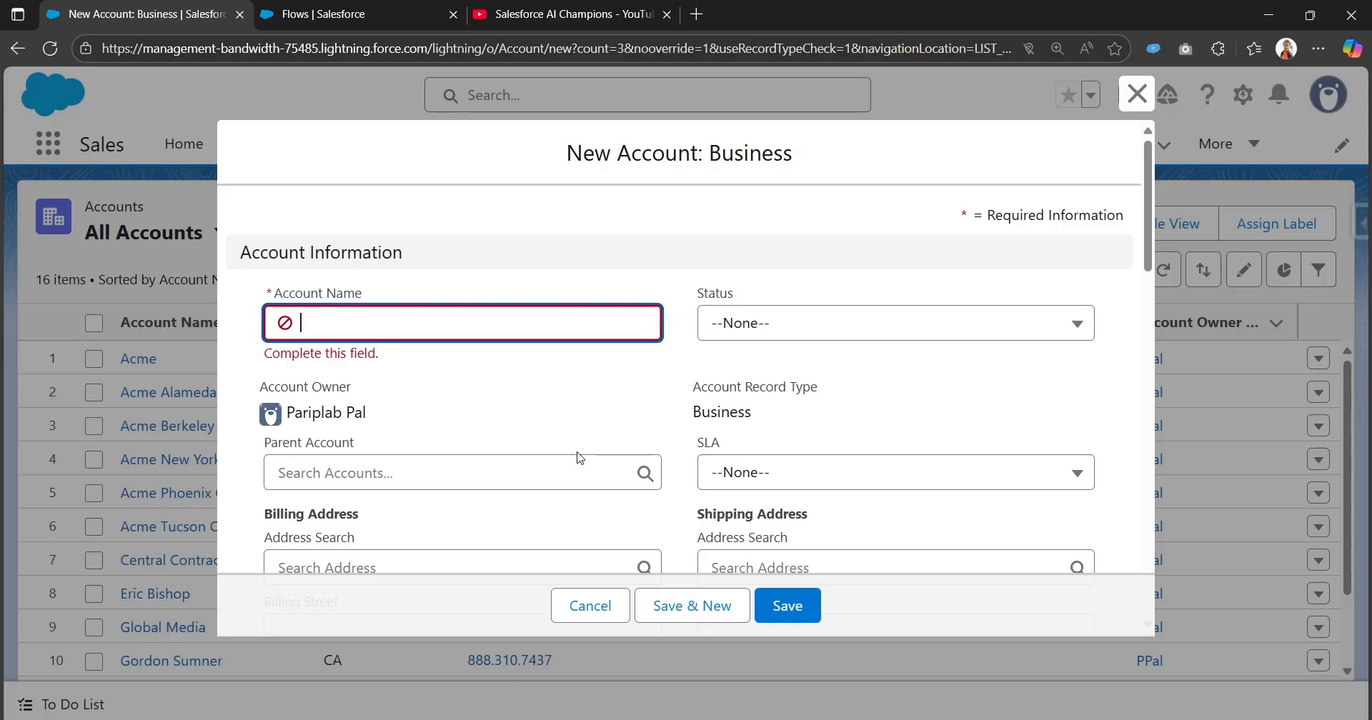
Examine the billing address fields, including Billing Country, in the new business account form.
scroll(578, 436, "down", 6)
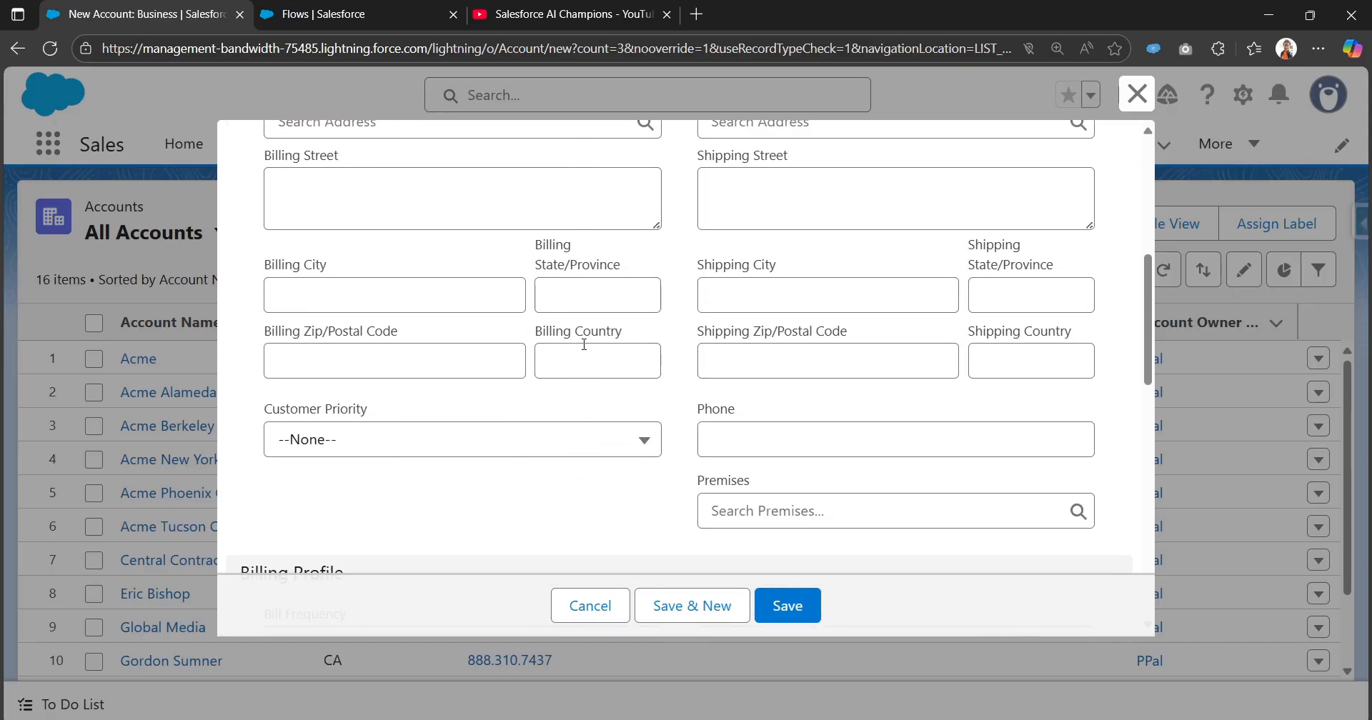
left_click(582, 351)
left_click(521, 332)
Open Setup in a separate browser tab from the Flows page and go to the Custom Metadata Types page.
left_click(336, 15)
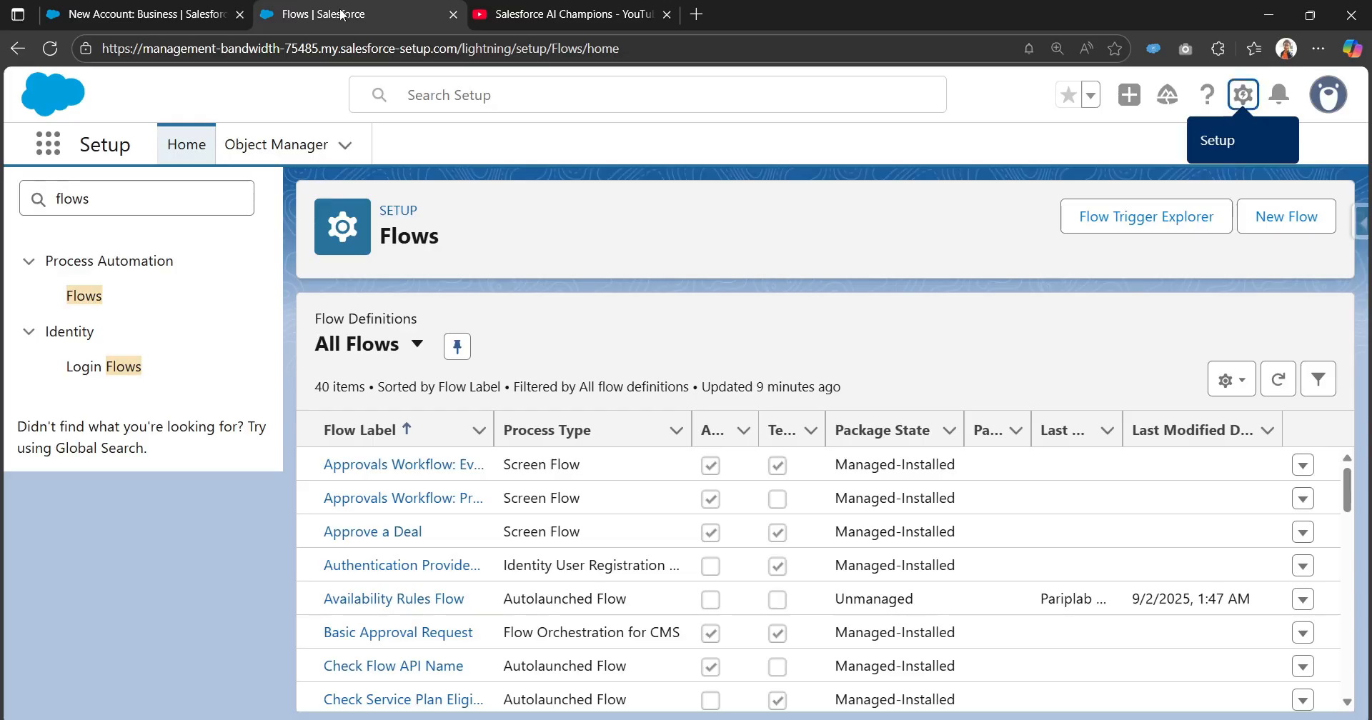
left_click(1241, 100)
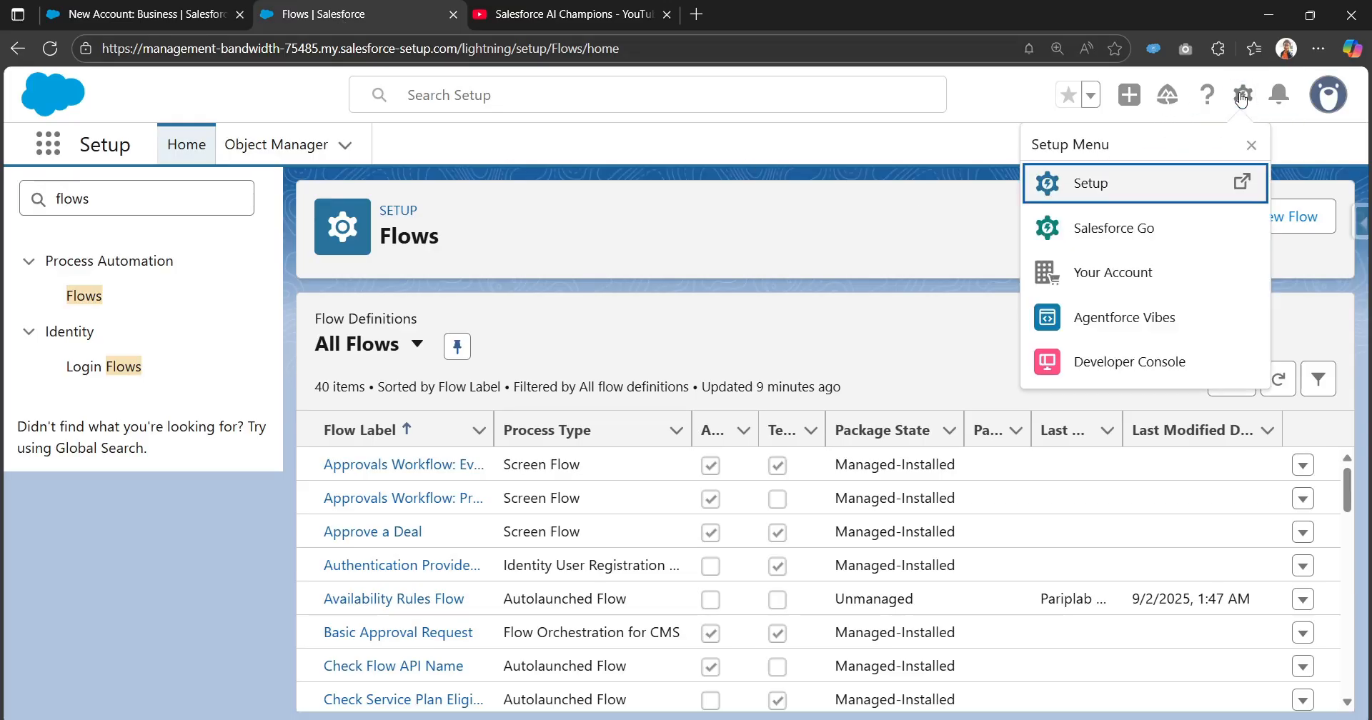
left_click(1127, 199)
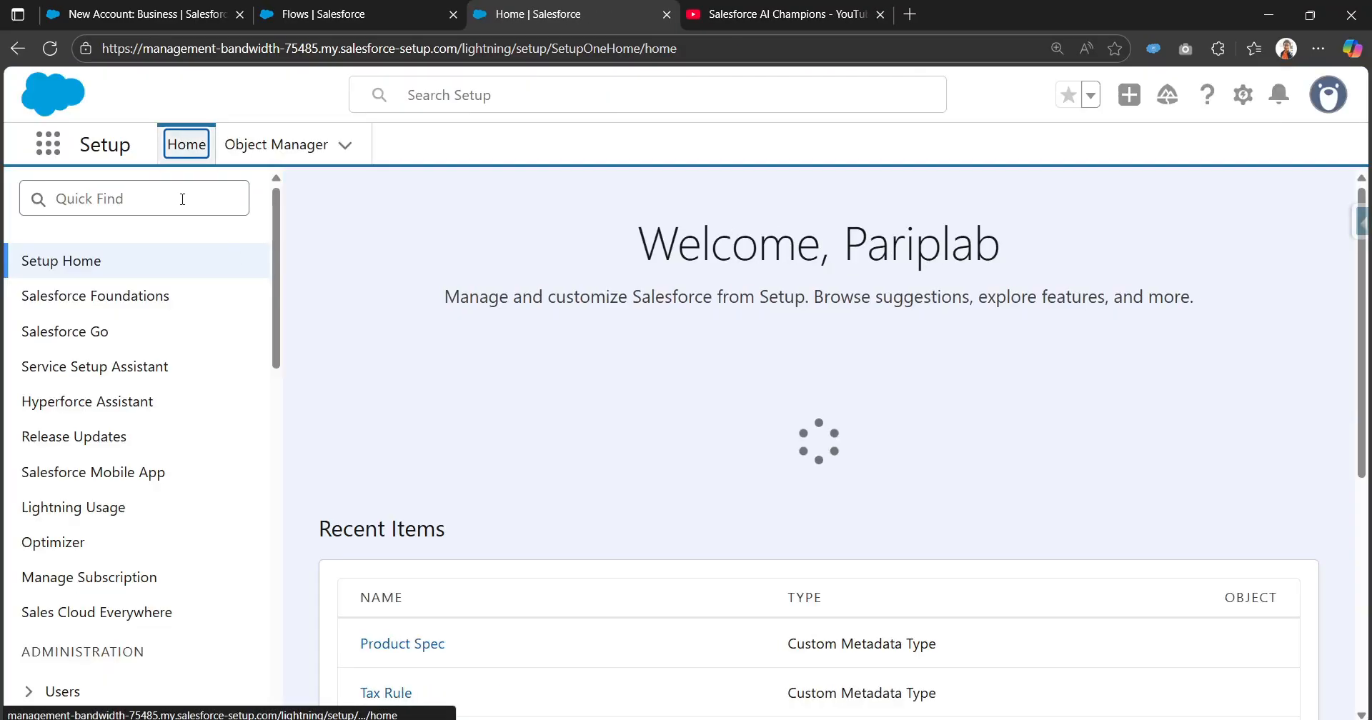
left_click(179, 205)
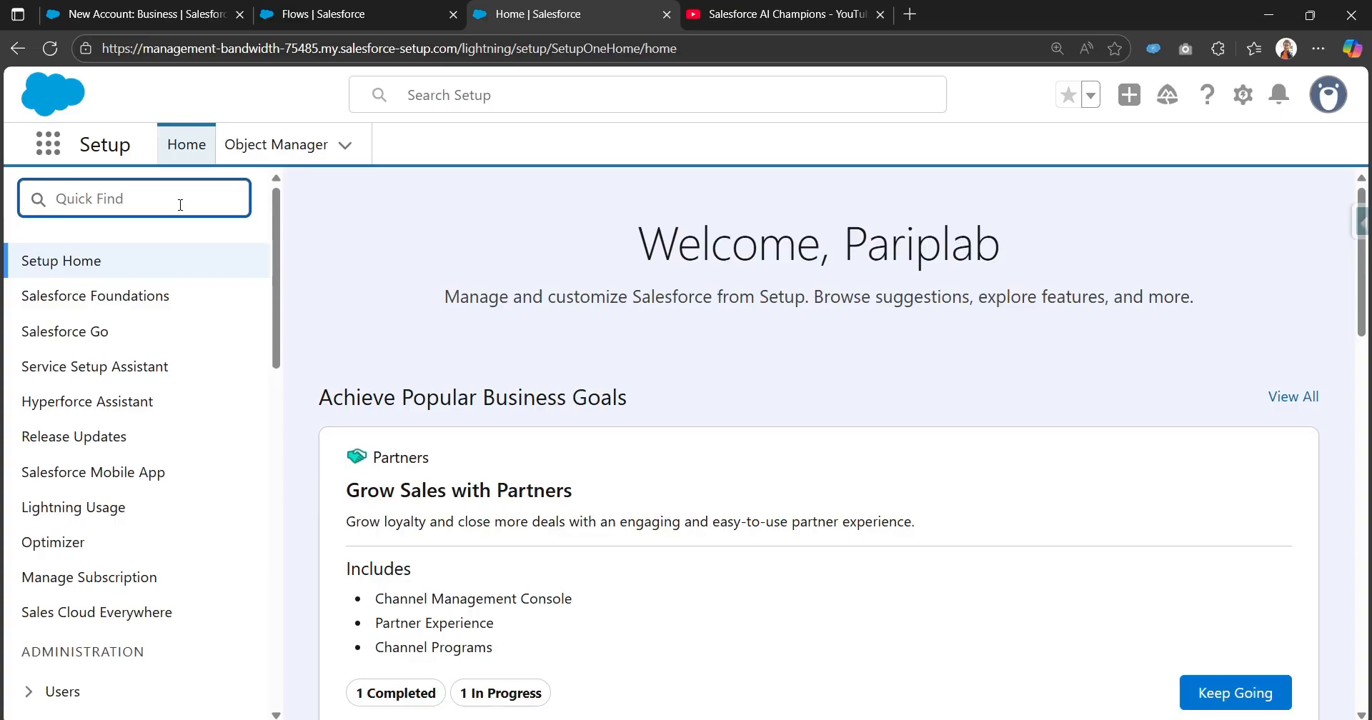
type("metada")
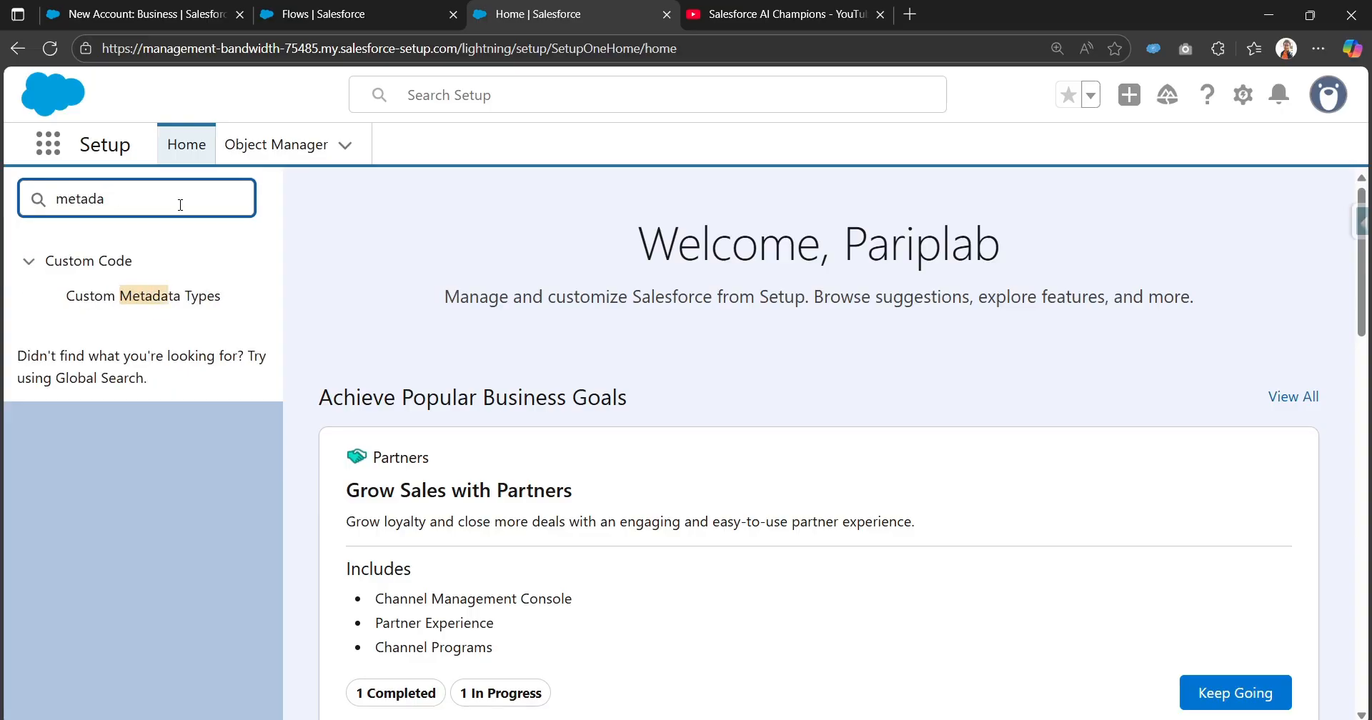
left_click(150, 303)
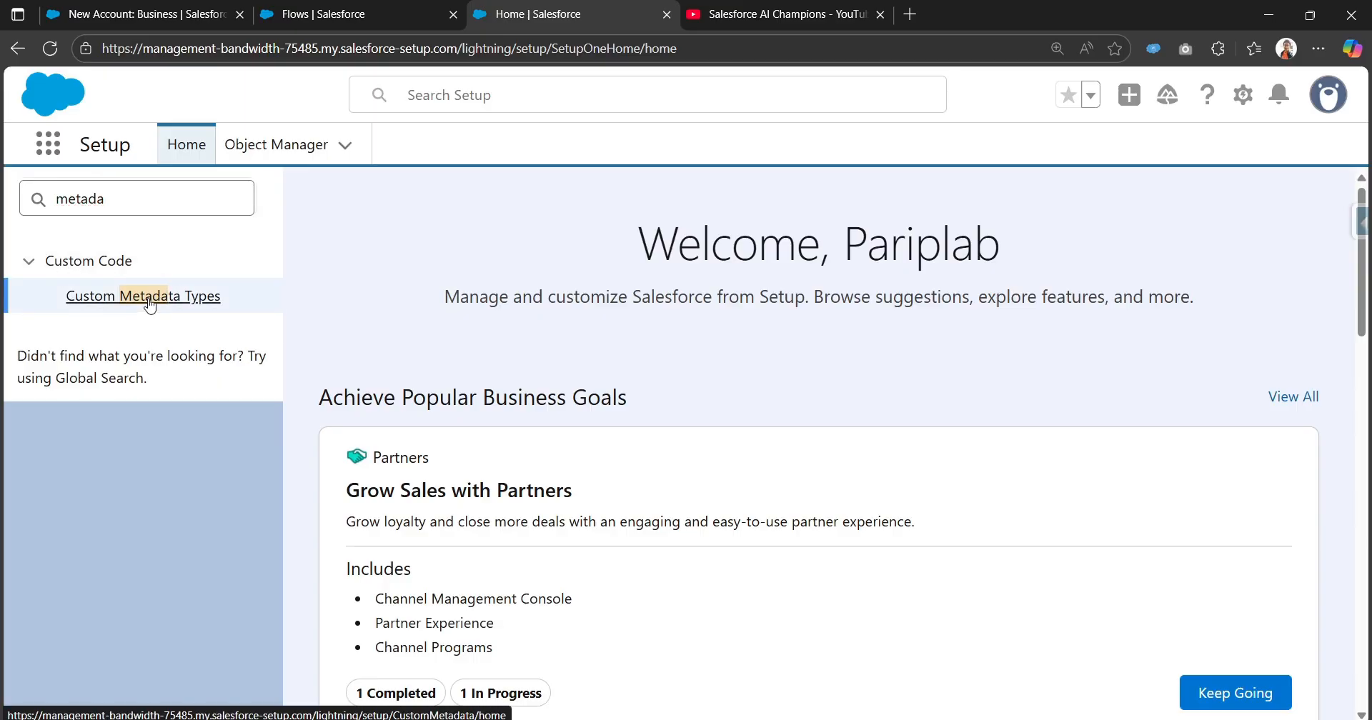
Find the Tax Rule custom metadata type, check its API name, and open its detail page.
scroll(427, 548, "down", 2)
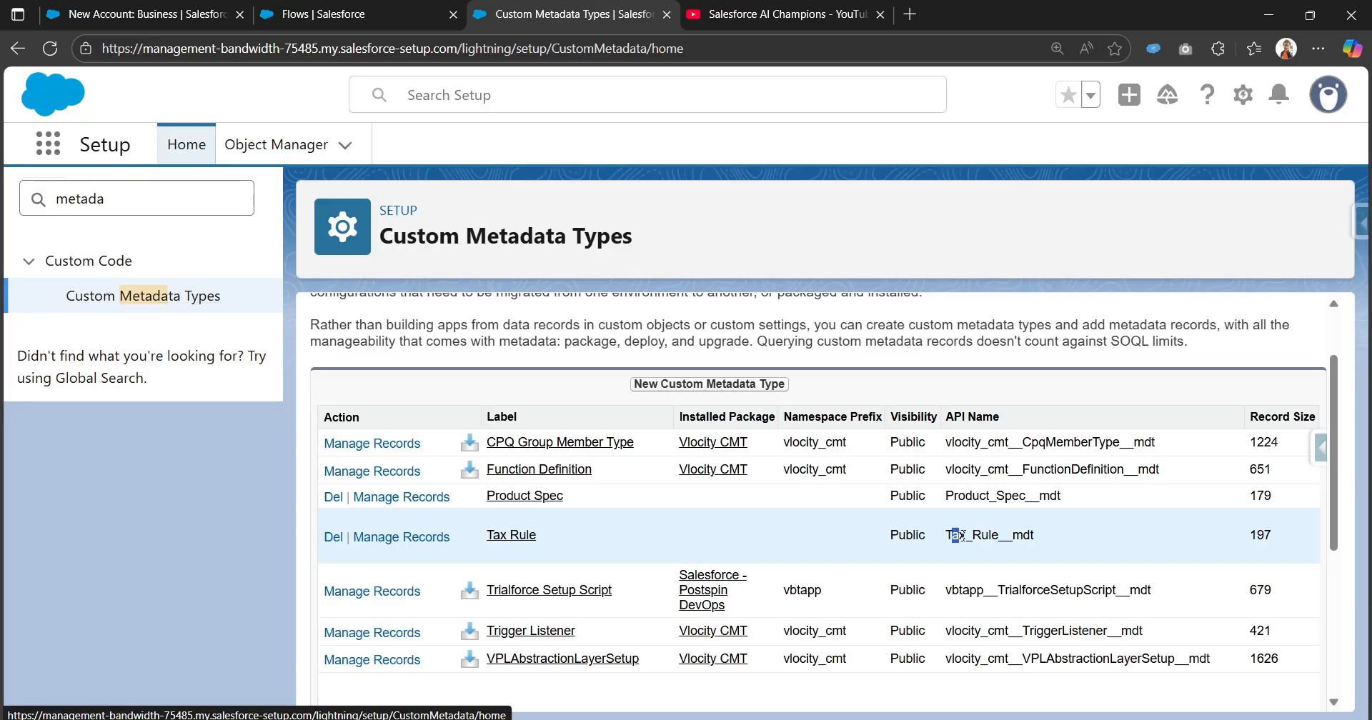
left_click_drag(953, 536, 1049, 537)
left_click(1050, 539)
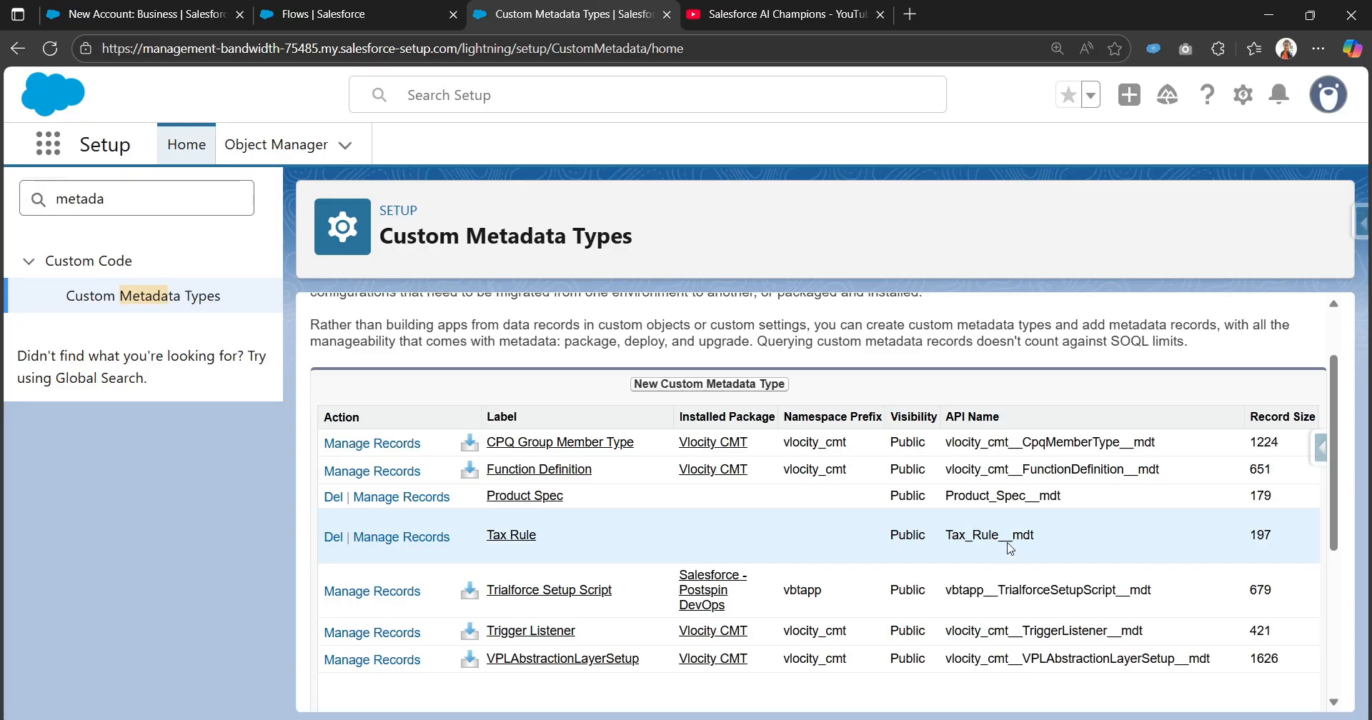
left_click_drag(1013, 537, 1054, 533)
left_click(505, 538)
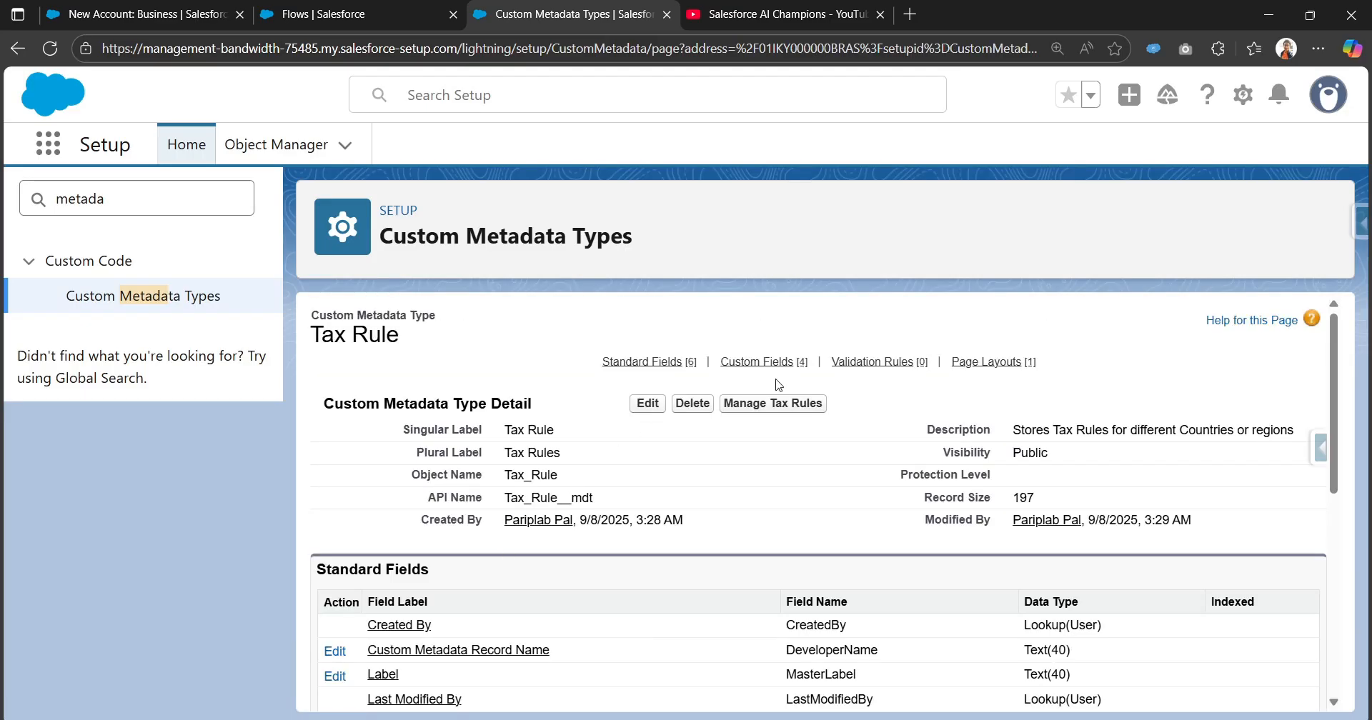
Review the Tax Rule type's description and its custom fields.
left_click_drag(1015, 432, 1294, 428)
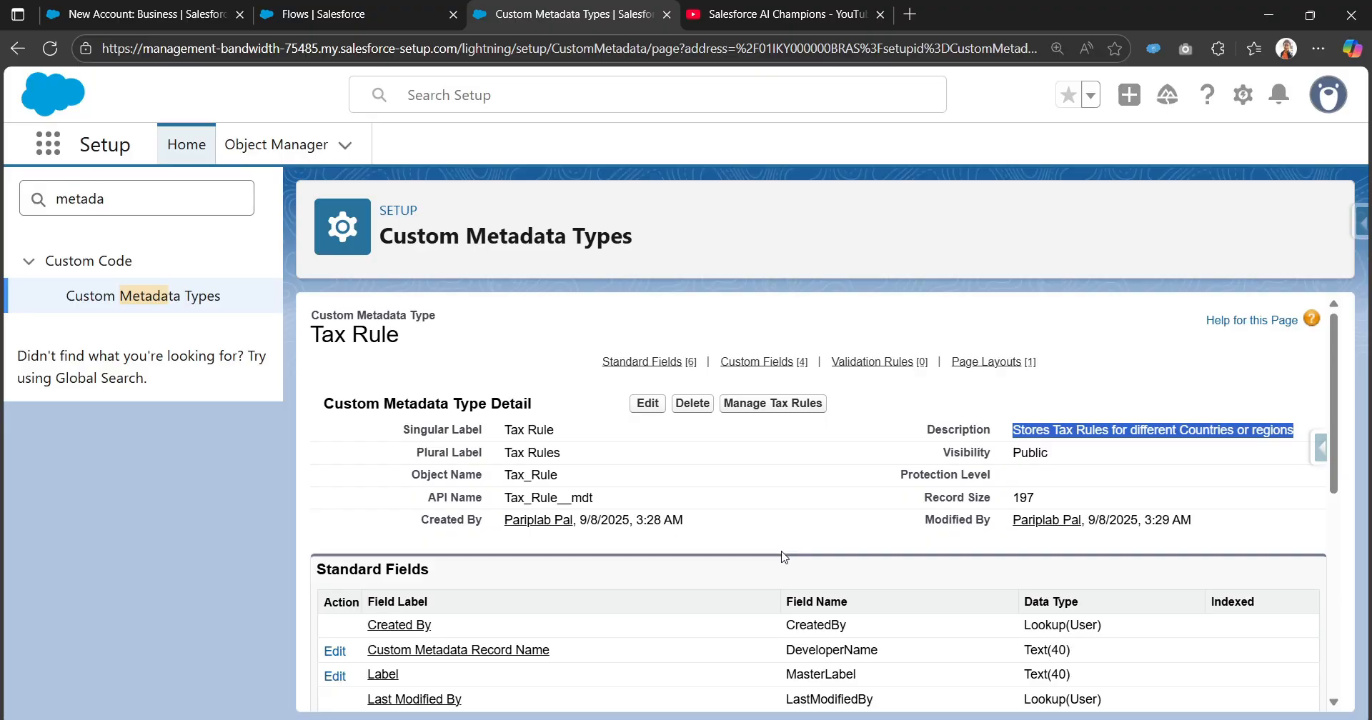
scroll(759, 608, "down", 5)
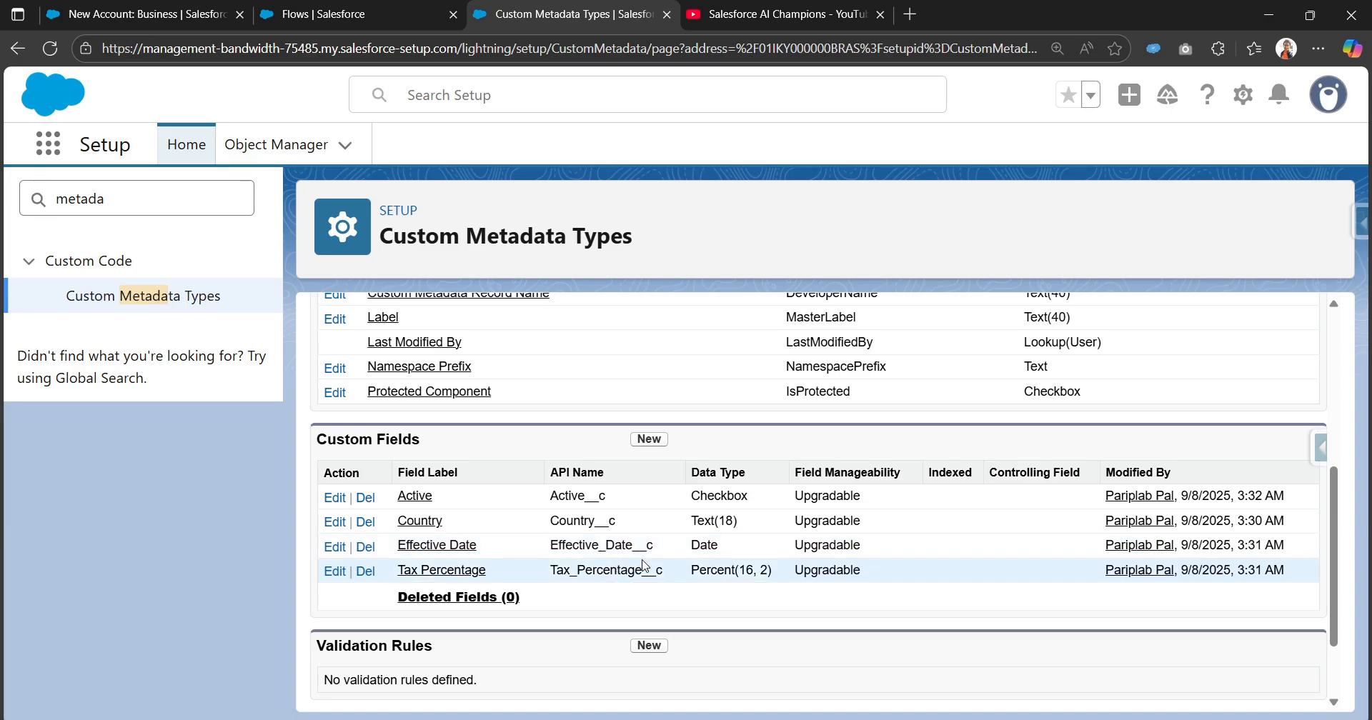
scroll(634, 578, "up", 5)
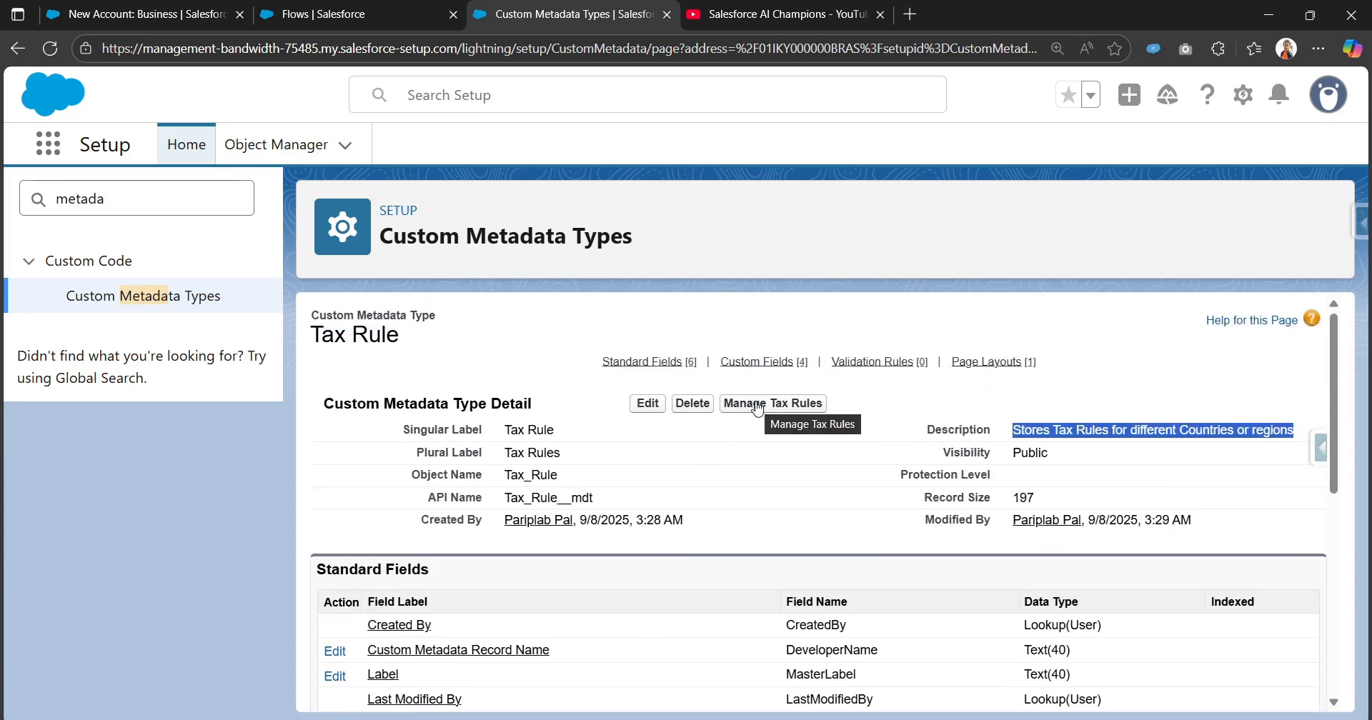
Examine the Tax Rule records' effective dates and tax percentages, plus the blank form for adding a rule, without saving anything.
left_click(757, 404)
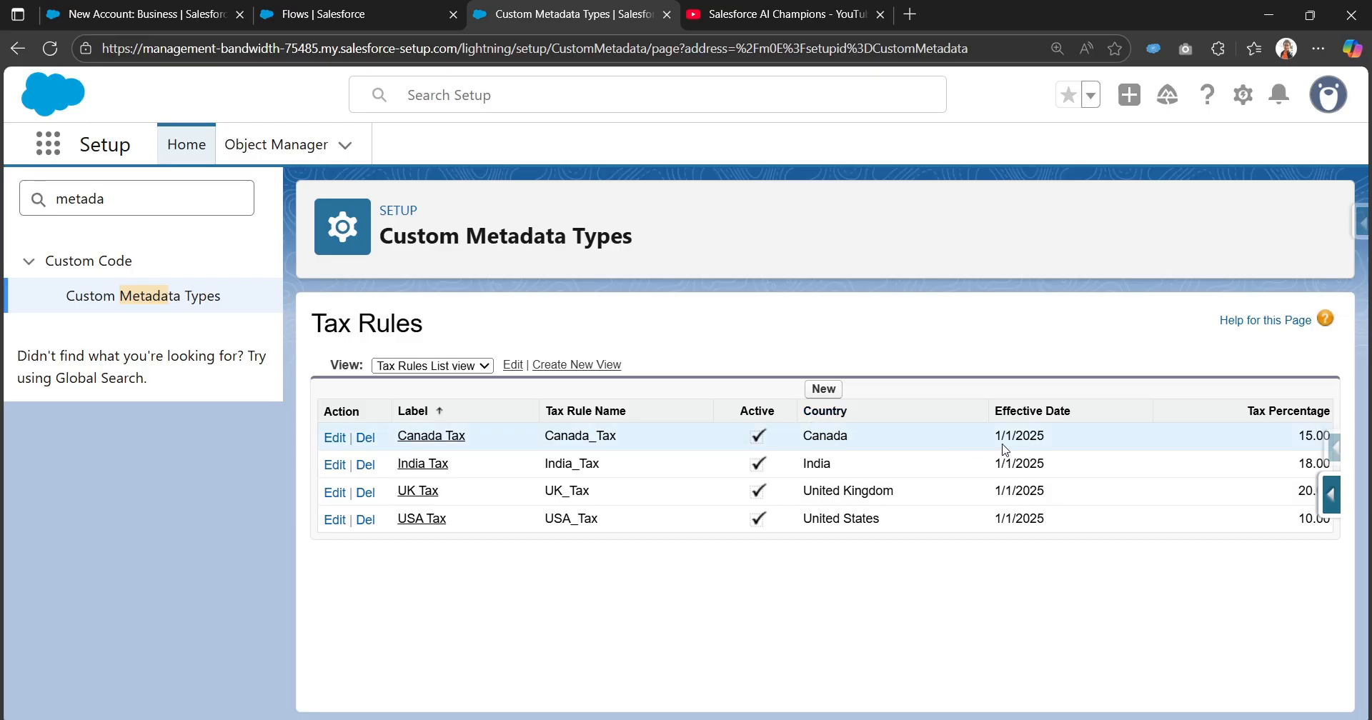
left_click_drag(998, 435, 1057, 439)
mouse_move(1298, 436)
left_mouse_down()
mouse_move(1329, 434)
mouse_move(1293, 418)
left_mouse_up()
left_click(1075, 528)
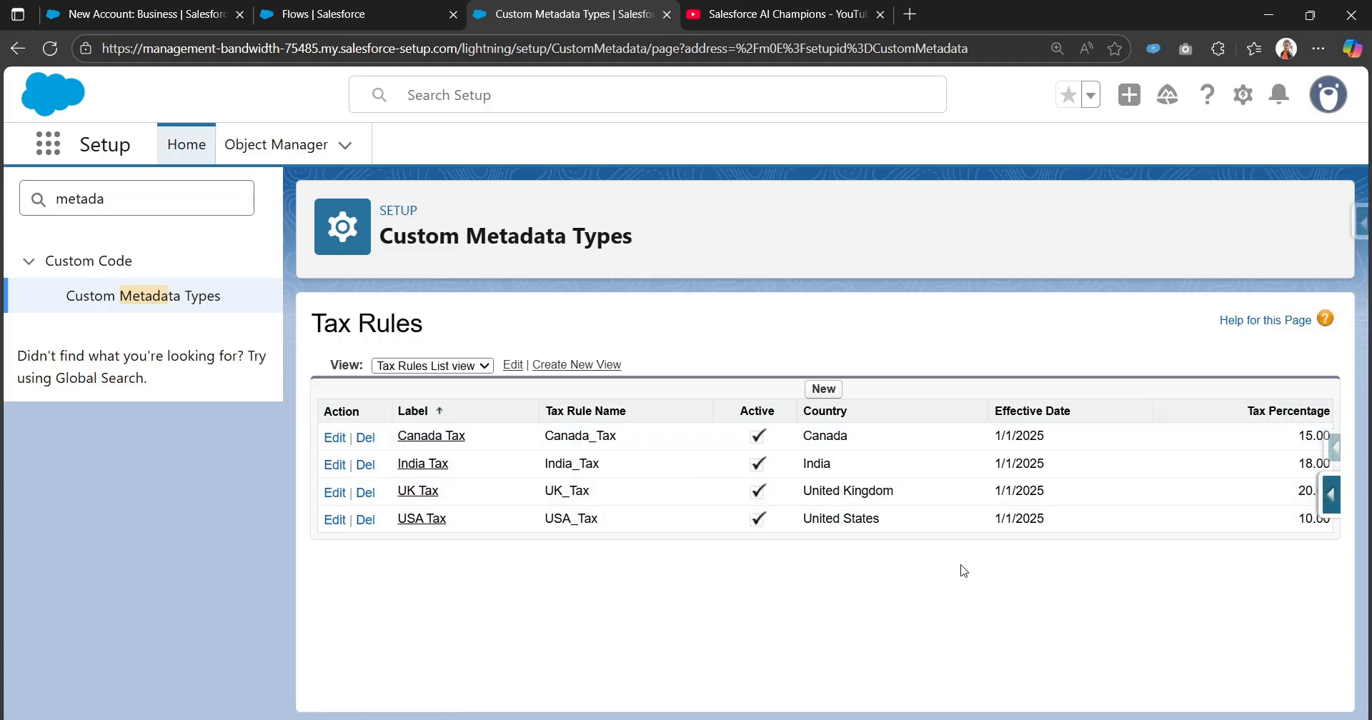
left_click(822, 390)
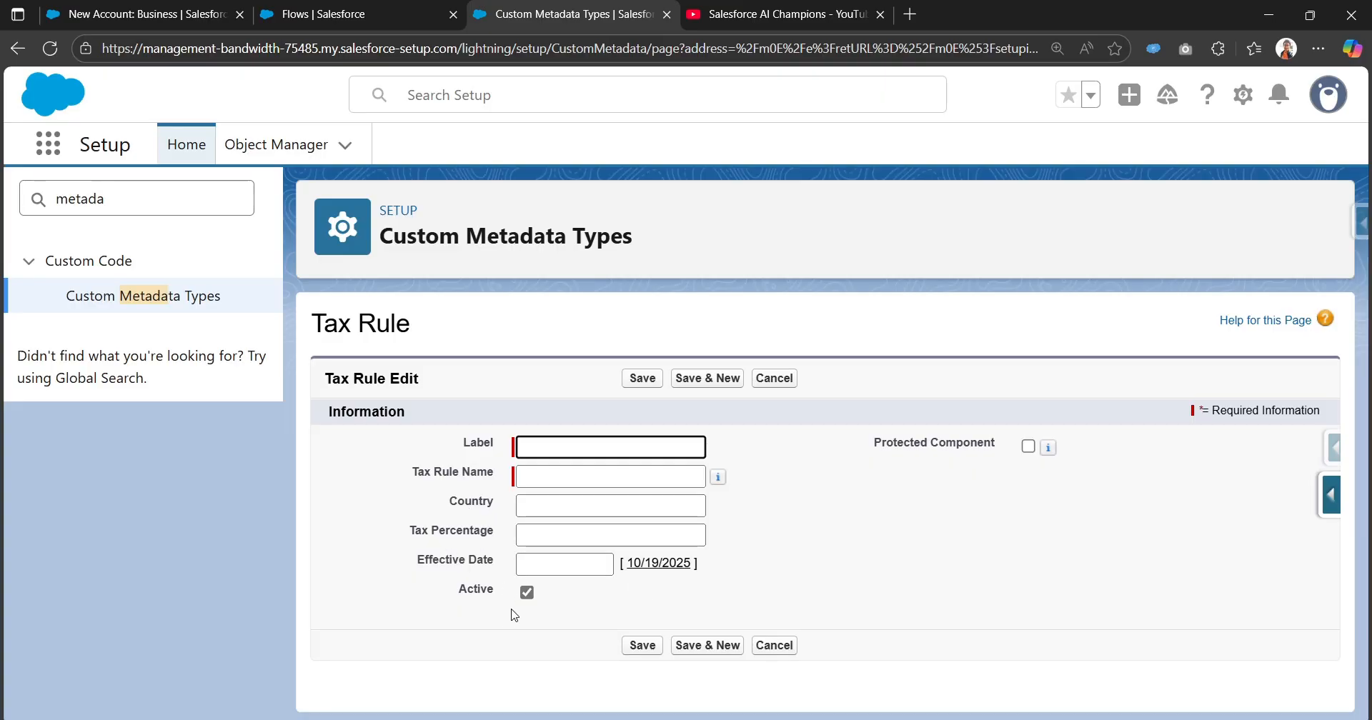
left_click(775, 379)
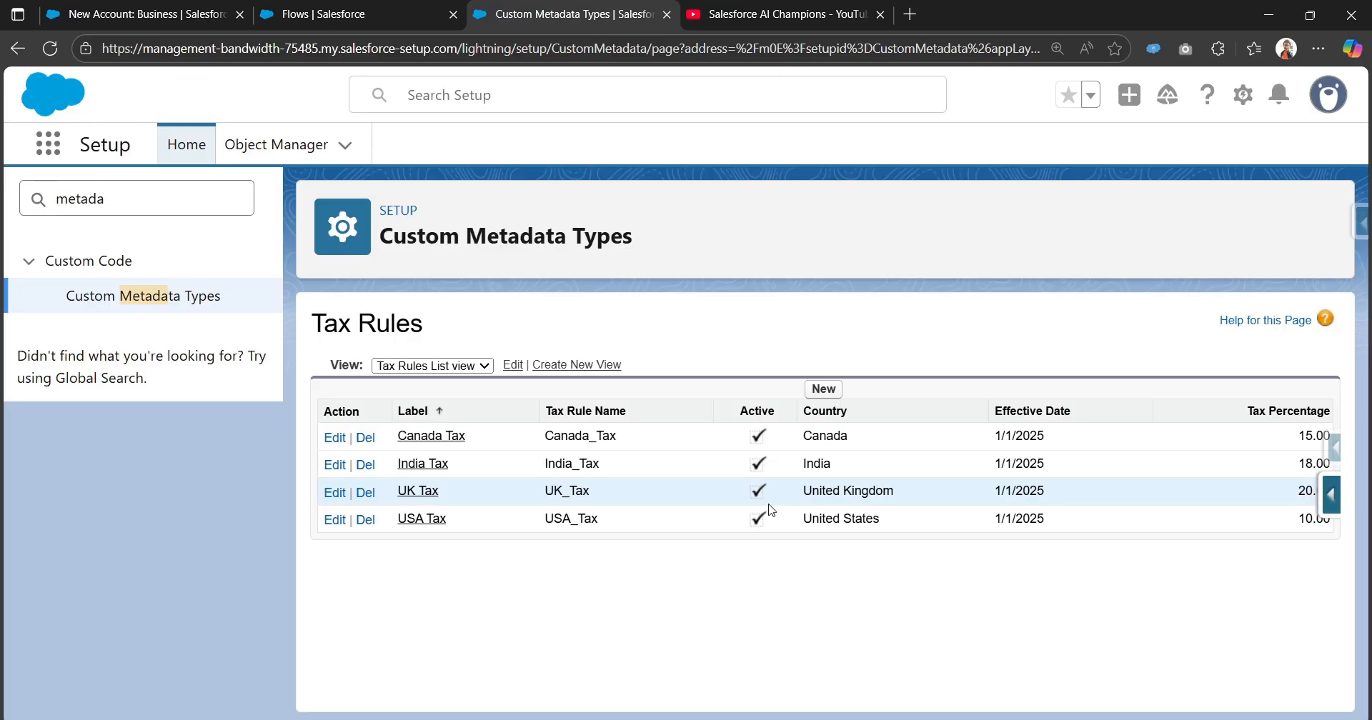
Create a new record-triggered flow from the triggered automations on the Flows setup page.
left_click(380, 22)
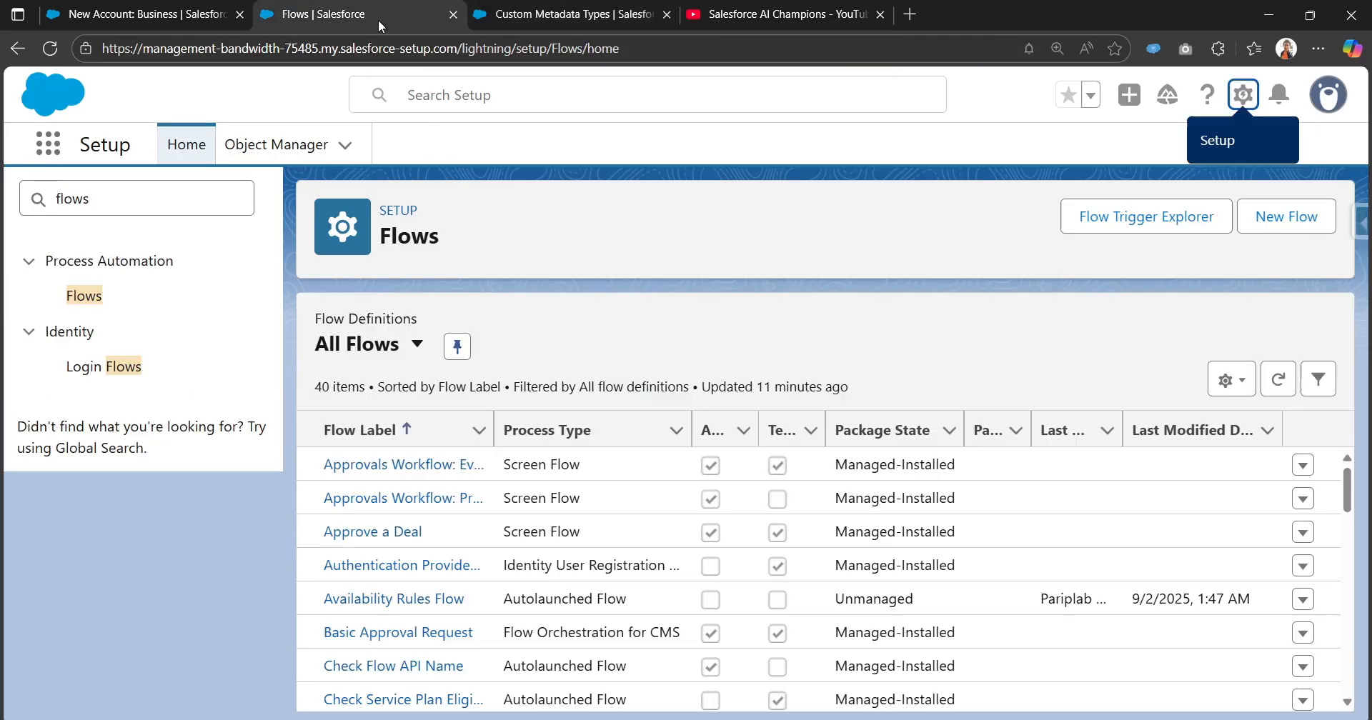
left_click(1293, 227)
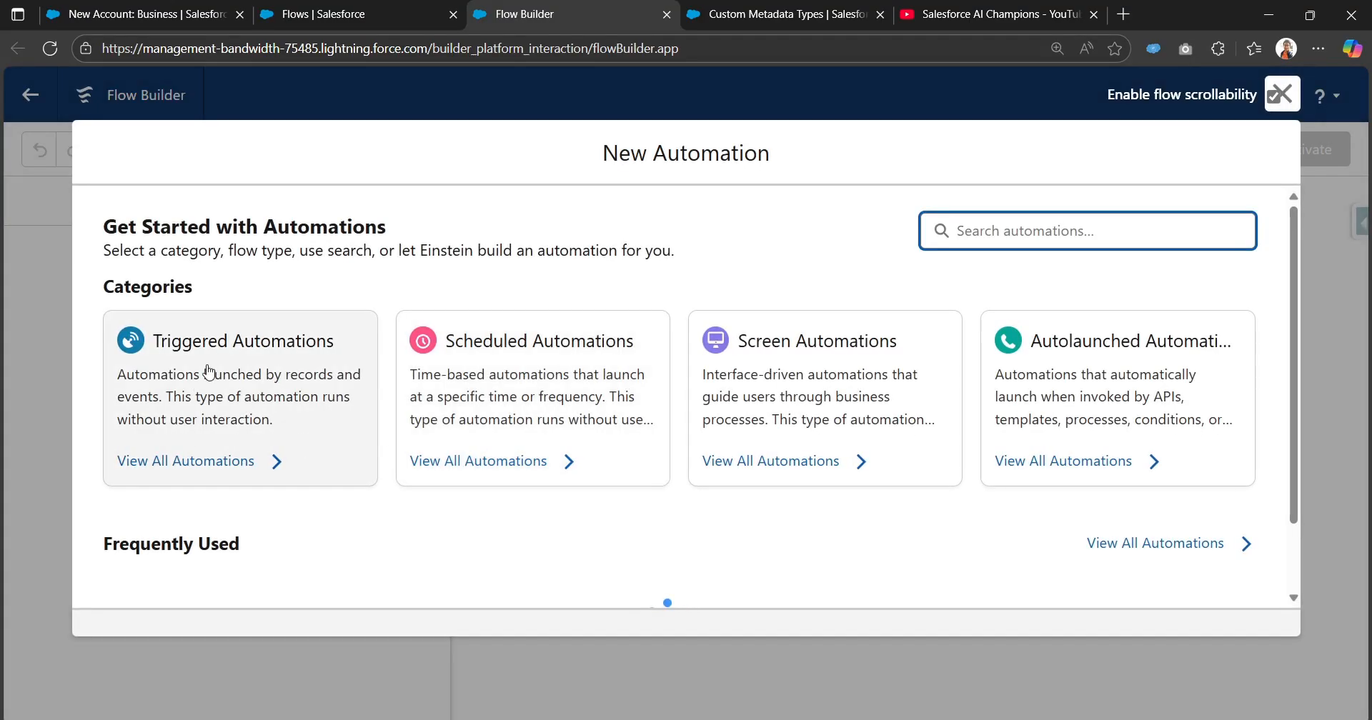
left_click(247, 412)
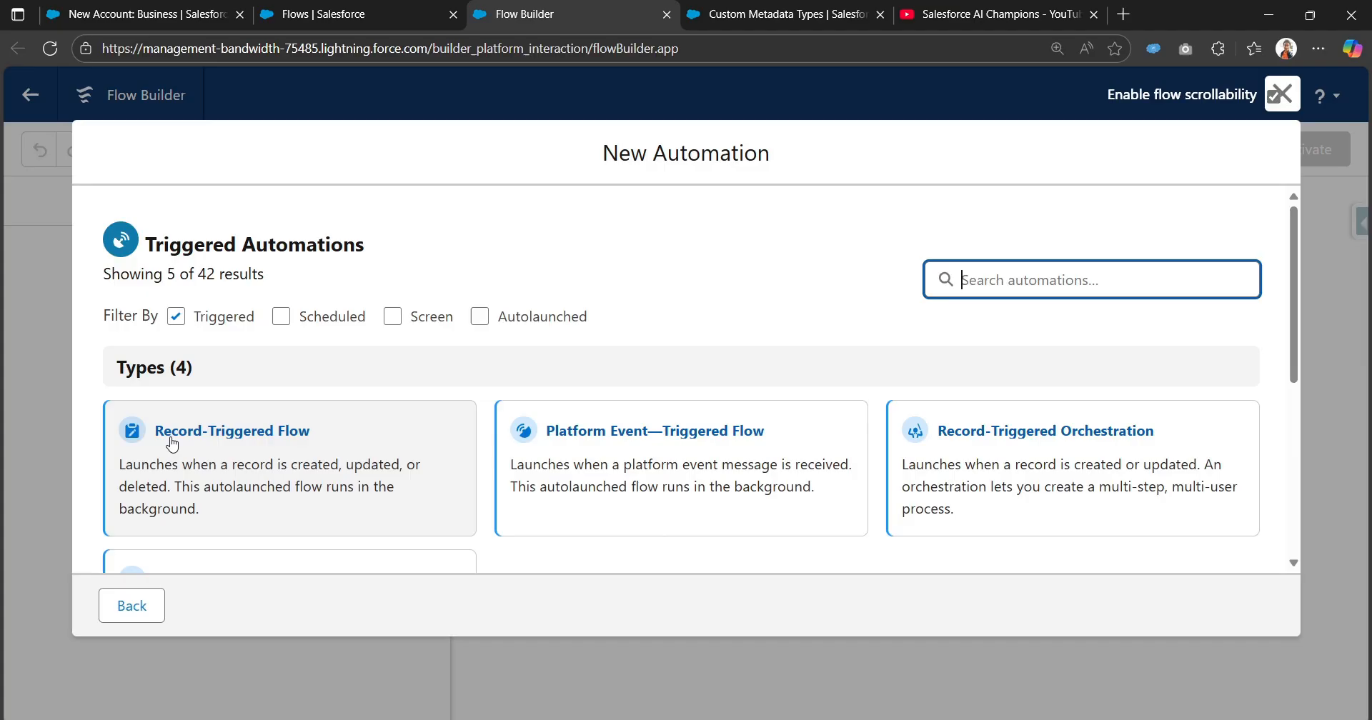
left_click(386, 437)
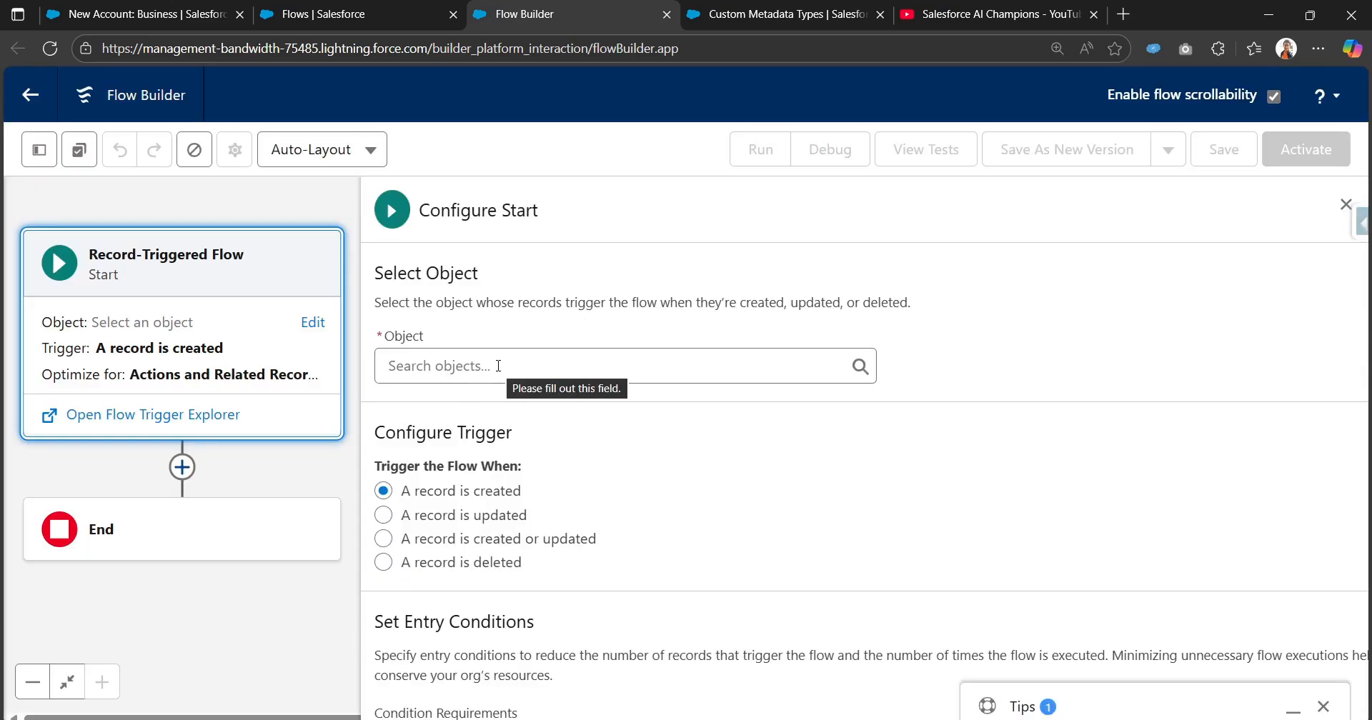
Set the flow's triggering object to Account and the entry condition requirement to All Conditions Are Met (AND).
left_click(498, 366)
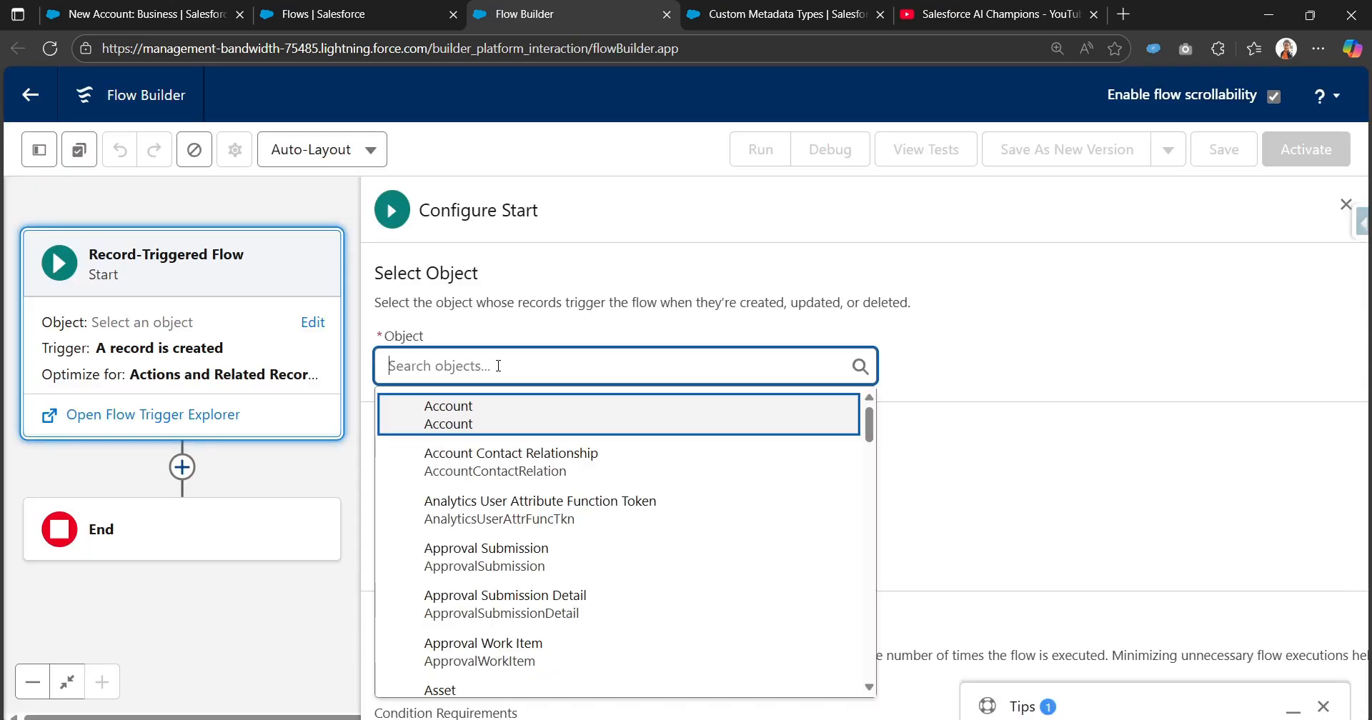
left_click(489, 423)
scroll(504, 417, "down", 3)
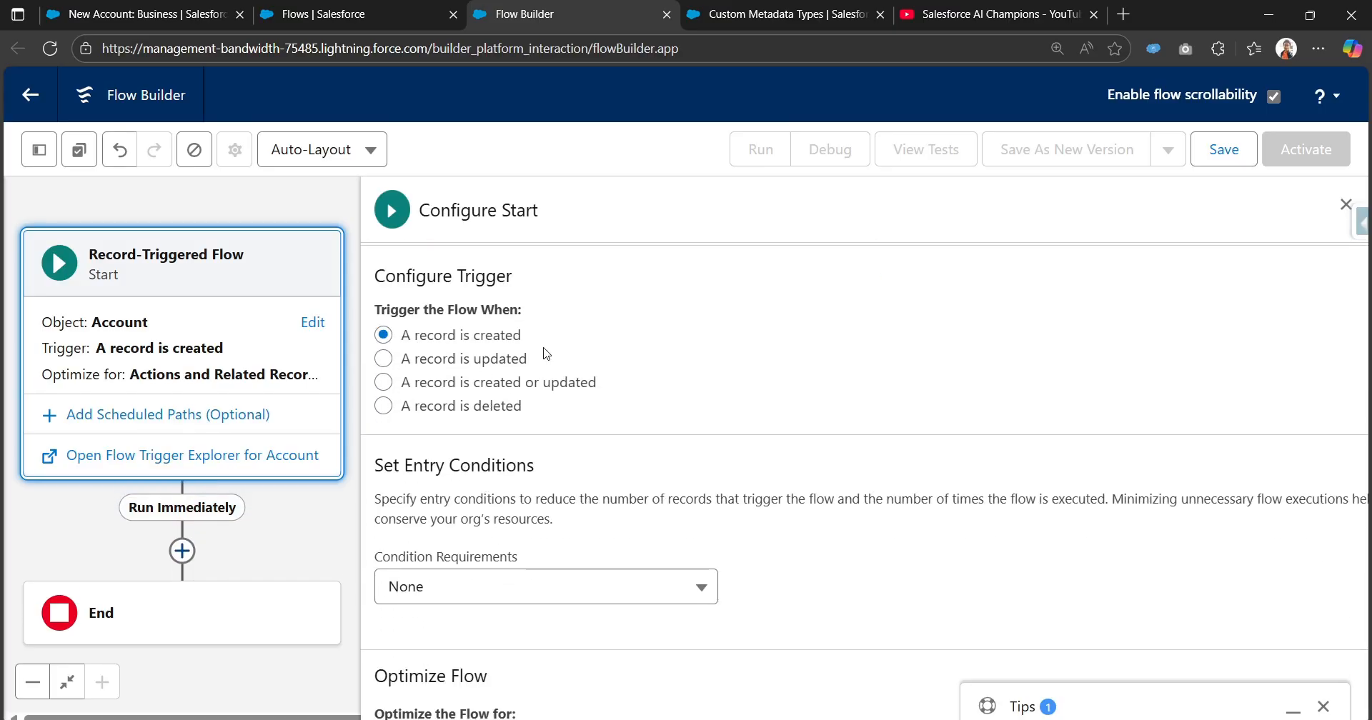
scroll(514, 393, "down", 3)
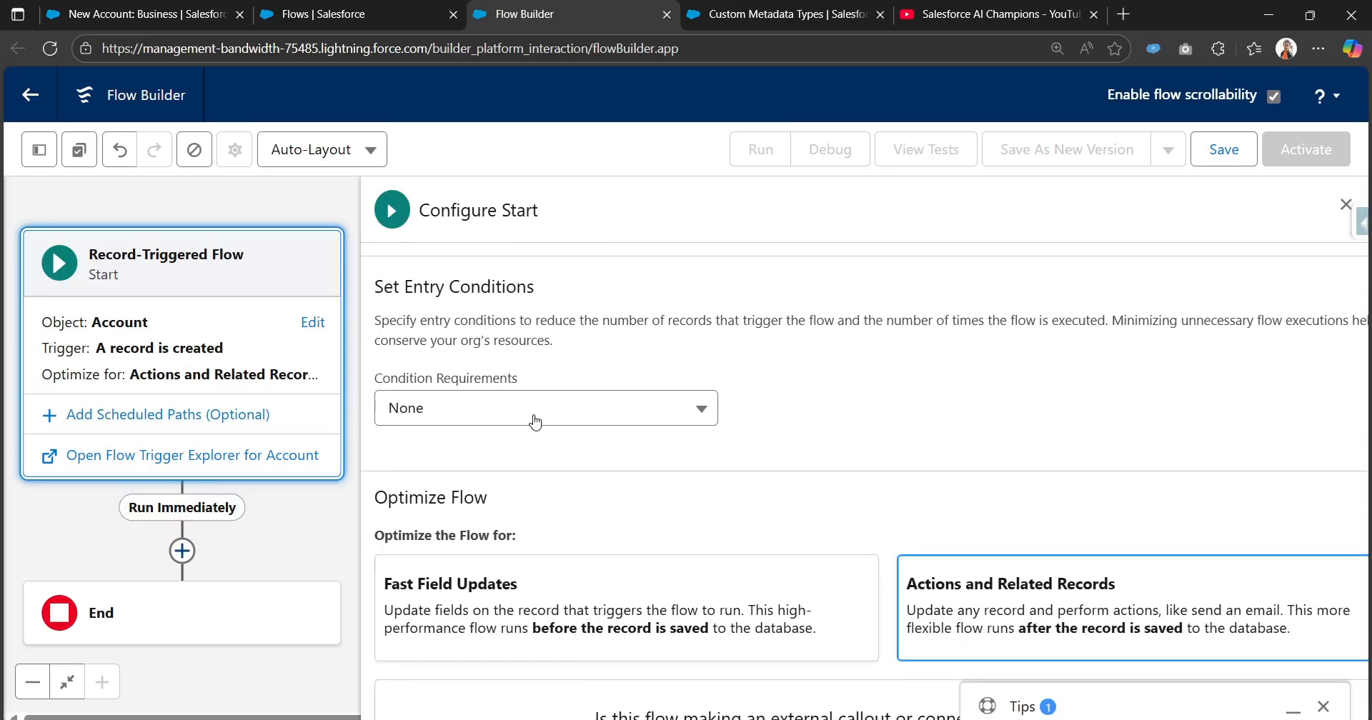
left_click(533, 419)
left_click(512, 496)
Choose Billing Country as the field of the flow's entry condition and dismiss the Windows Security notification.
left_click(522, 498)
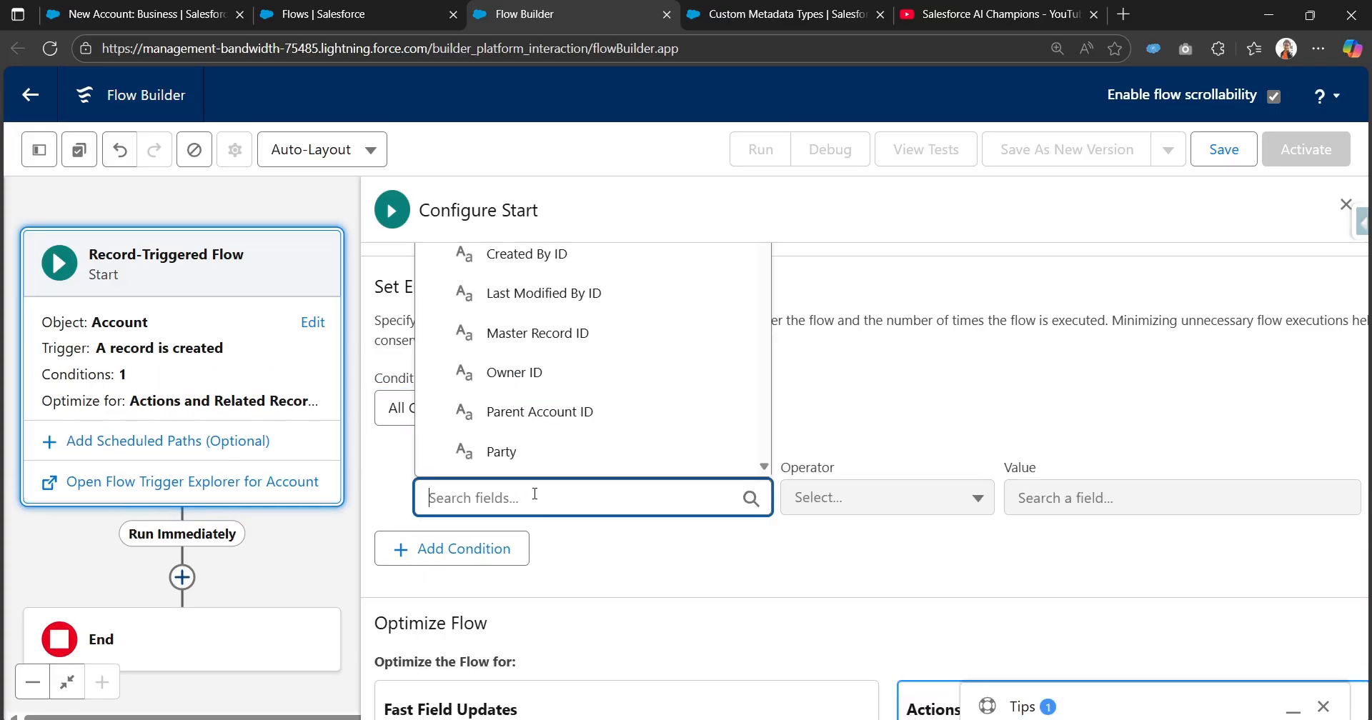
type("bill")
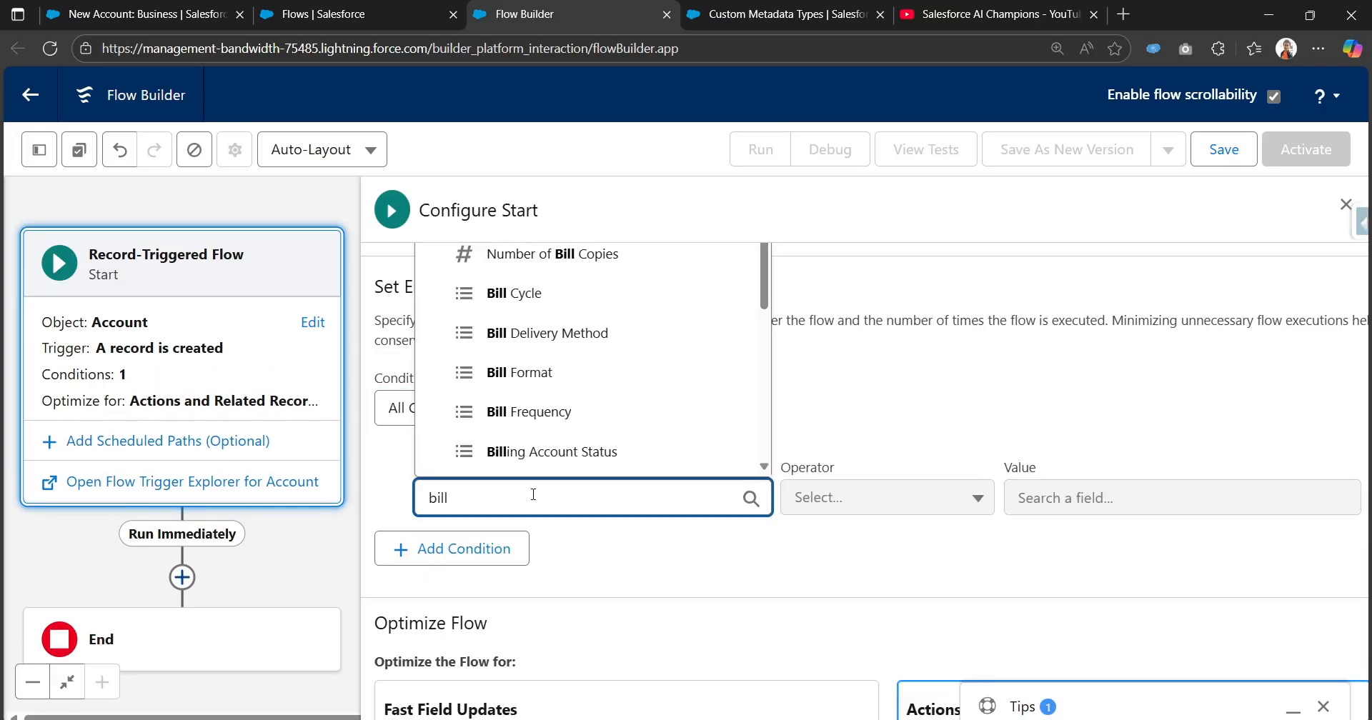
type("ing")
type("co")
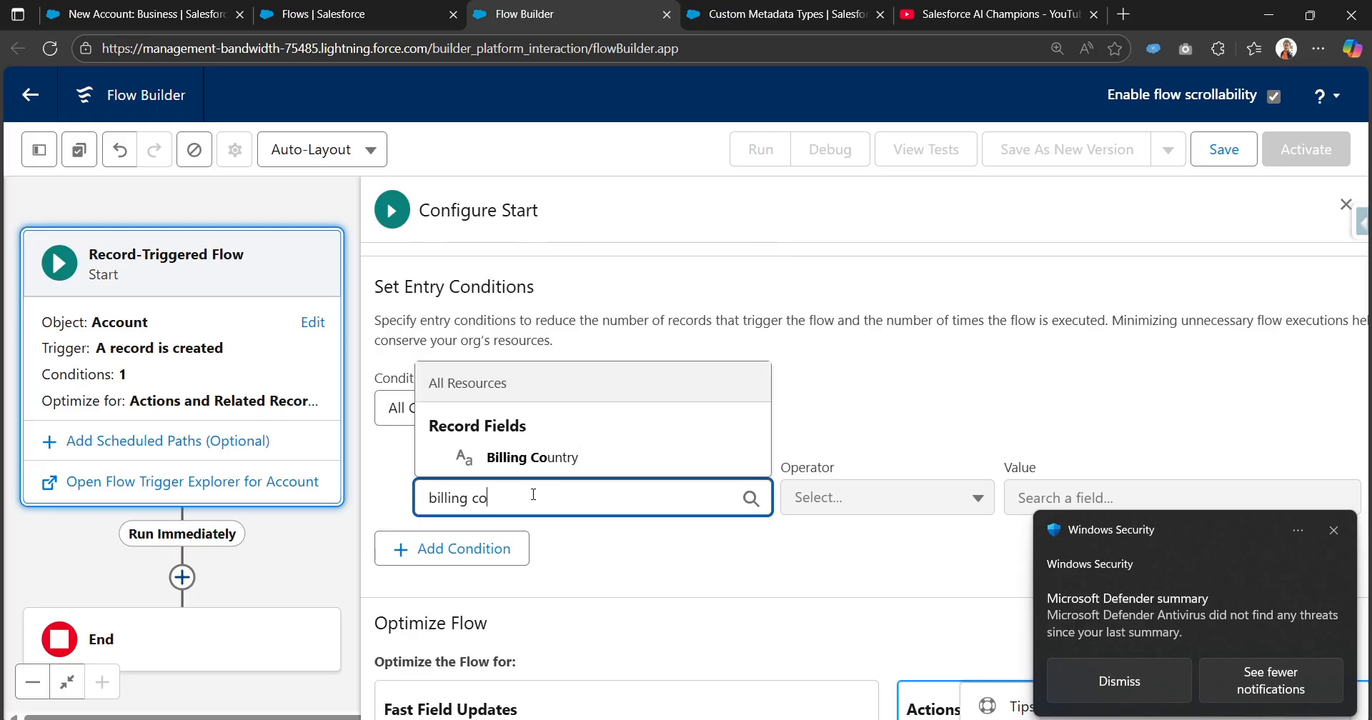
left_click(566, 456)
left_click(1334, 531)
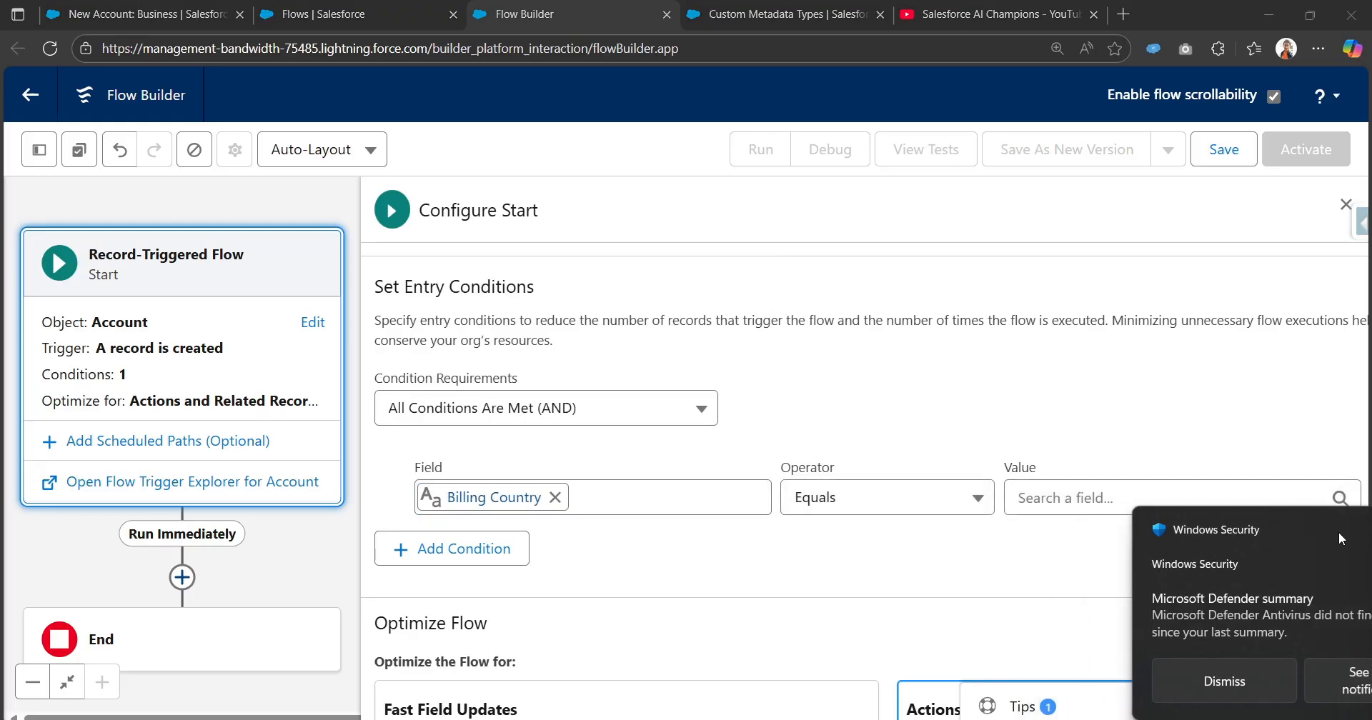
Complete the Billing Country condition with the Is Null operator and the value False, and dismiss the Tips box.
left_click(885, 498)
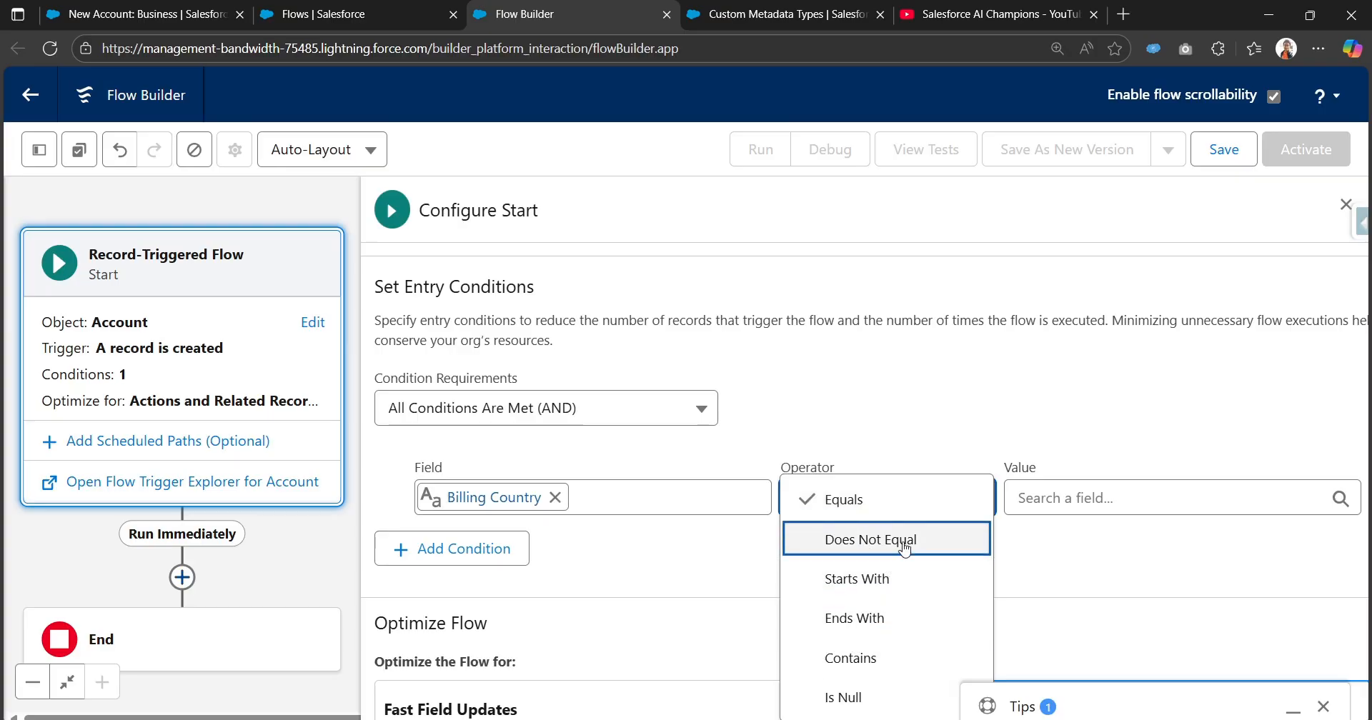
scroll(873, 635, "down", 1)
left_click(873, 633)
left_click(1060, 409)
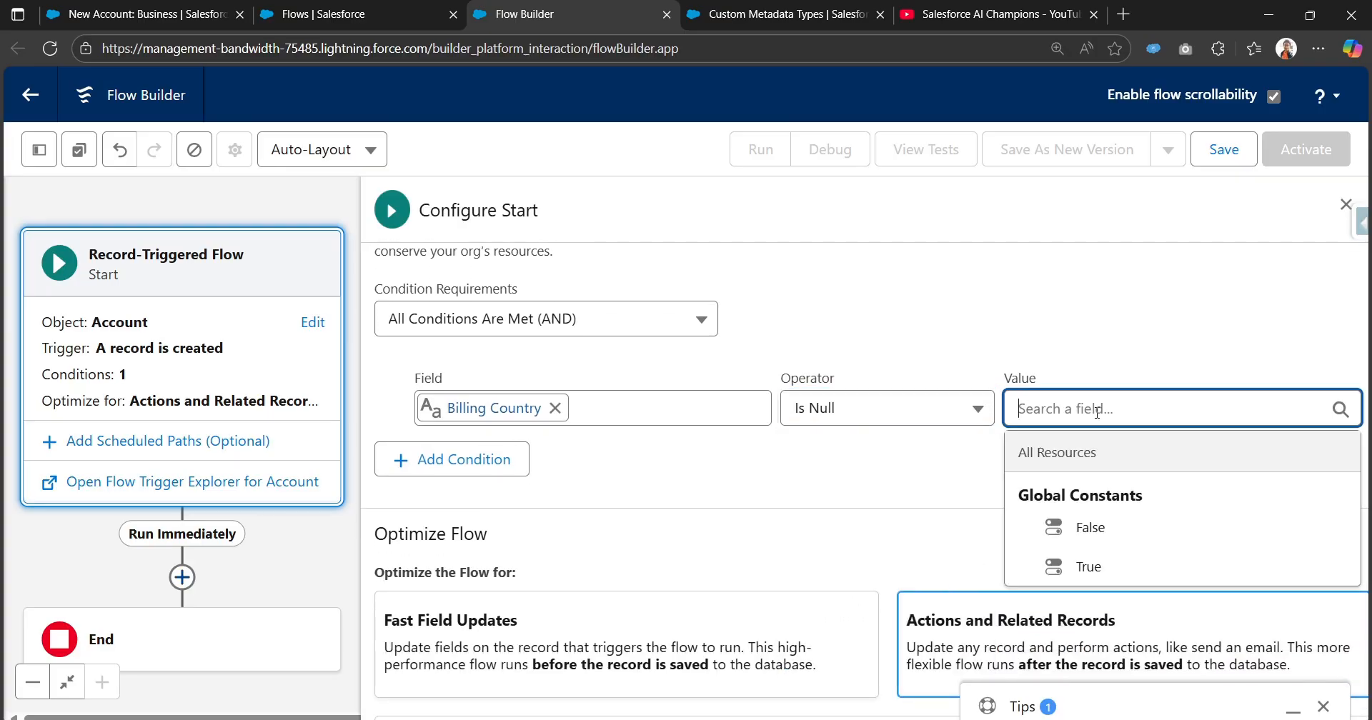
type("fa")
left_click(1090, 527)
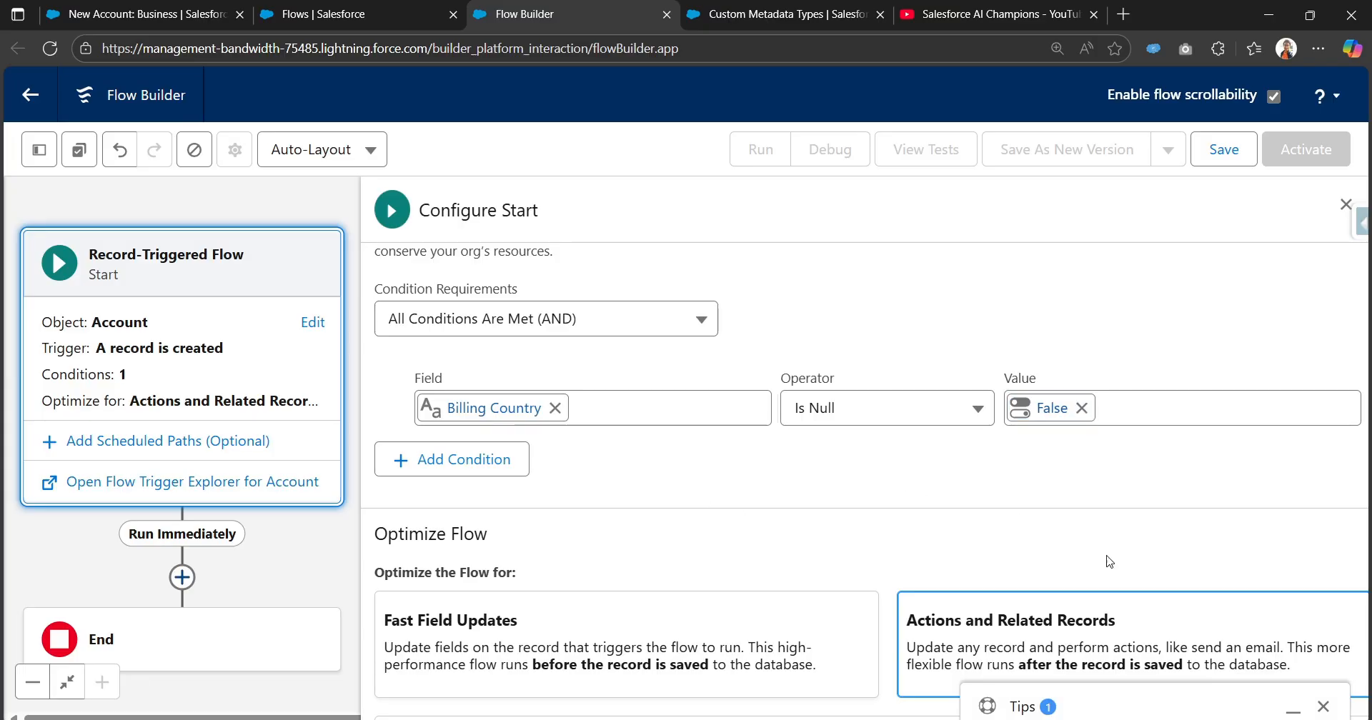
left_click(1323, 706)
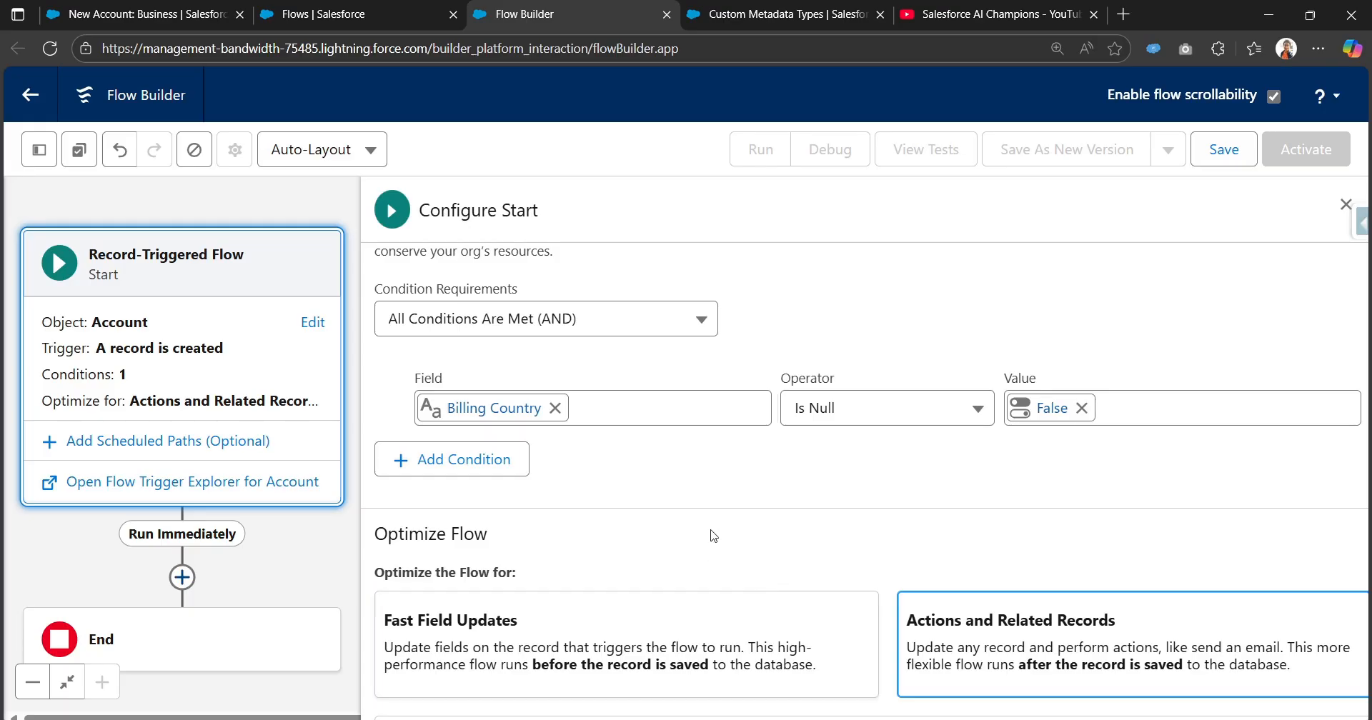
Check the flow's optimization options and the countries in the Tax Rules list, and return to the flow's start configuration.
scroll(713, 535, "down", 2)
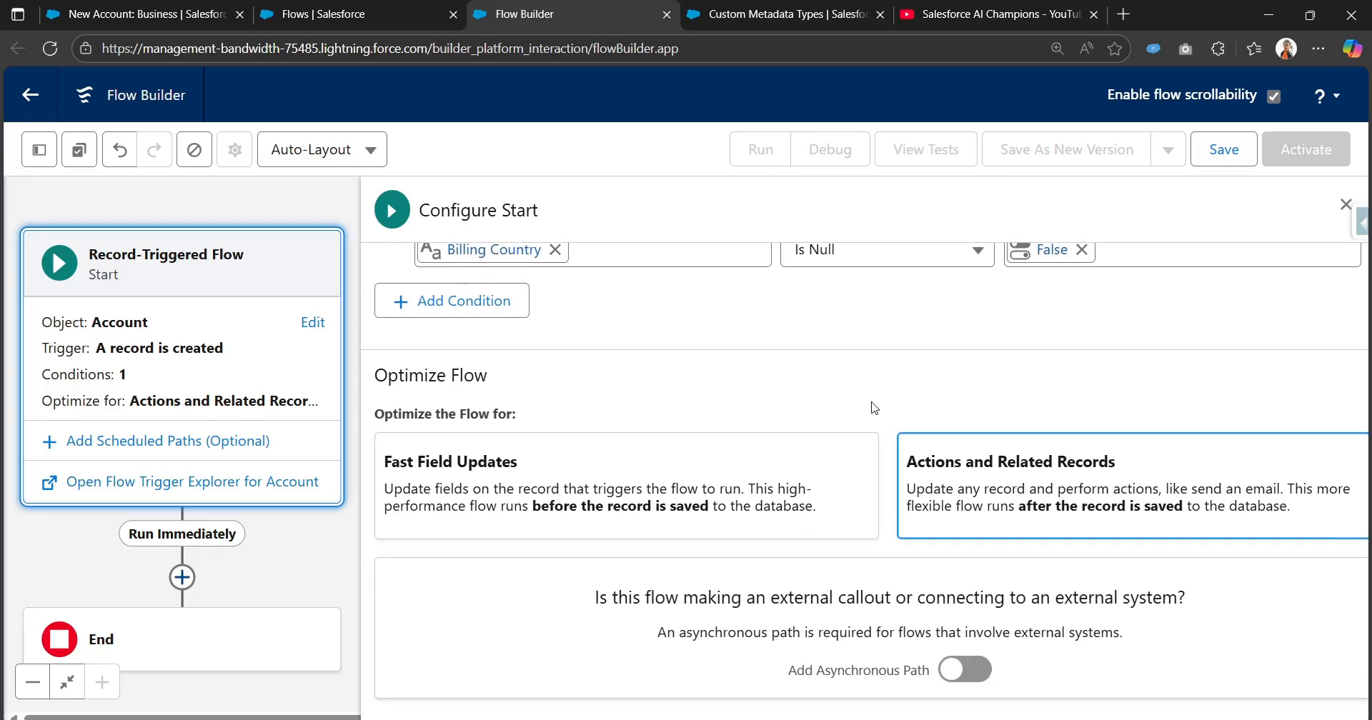
scroll(872, 407, "up", 3)
left_click(315, 14)
left_click(733, 13)
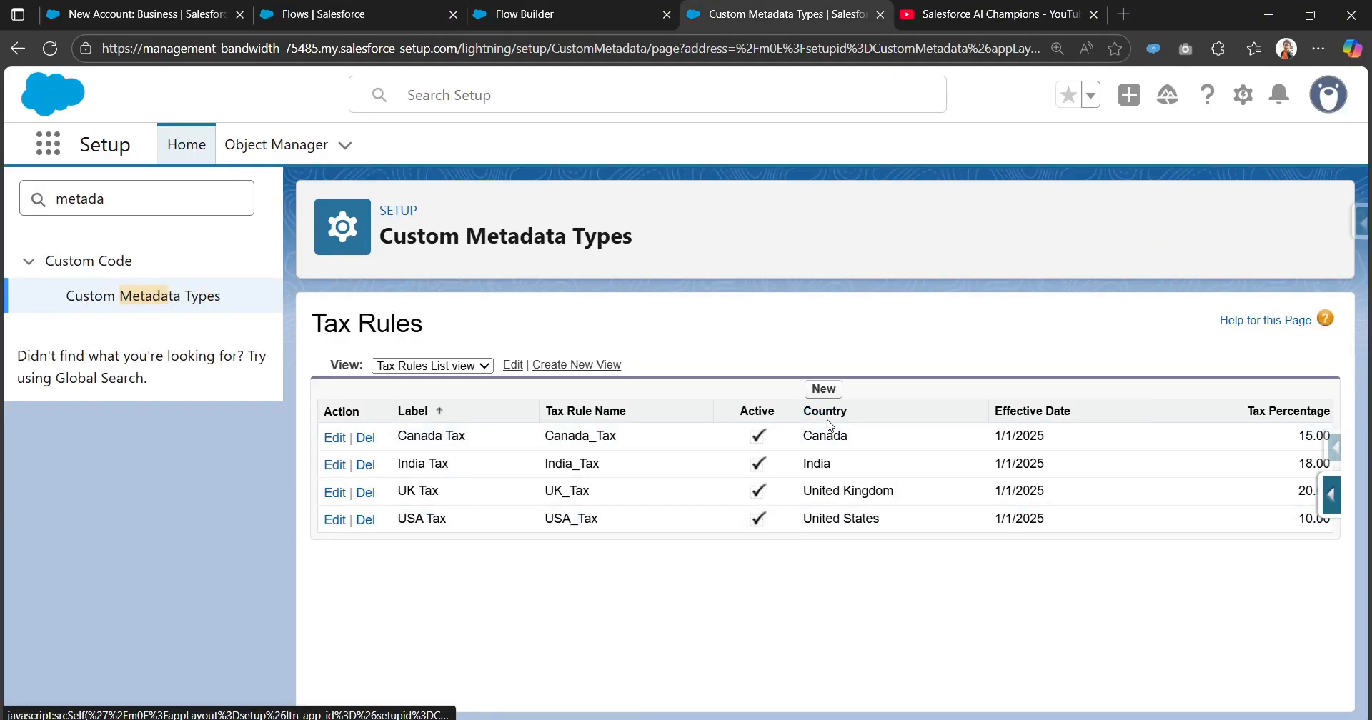
left_click(561, 13)
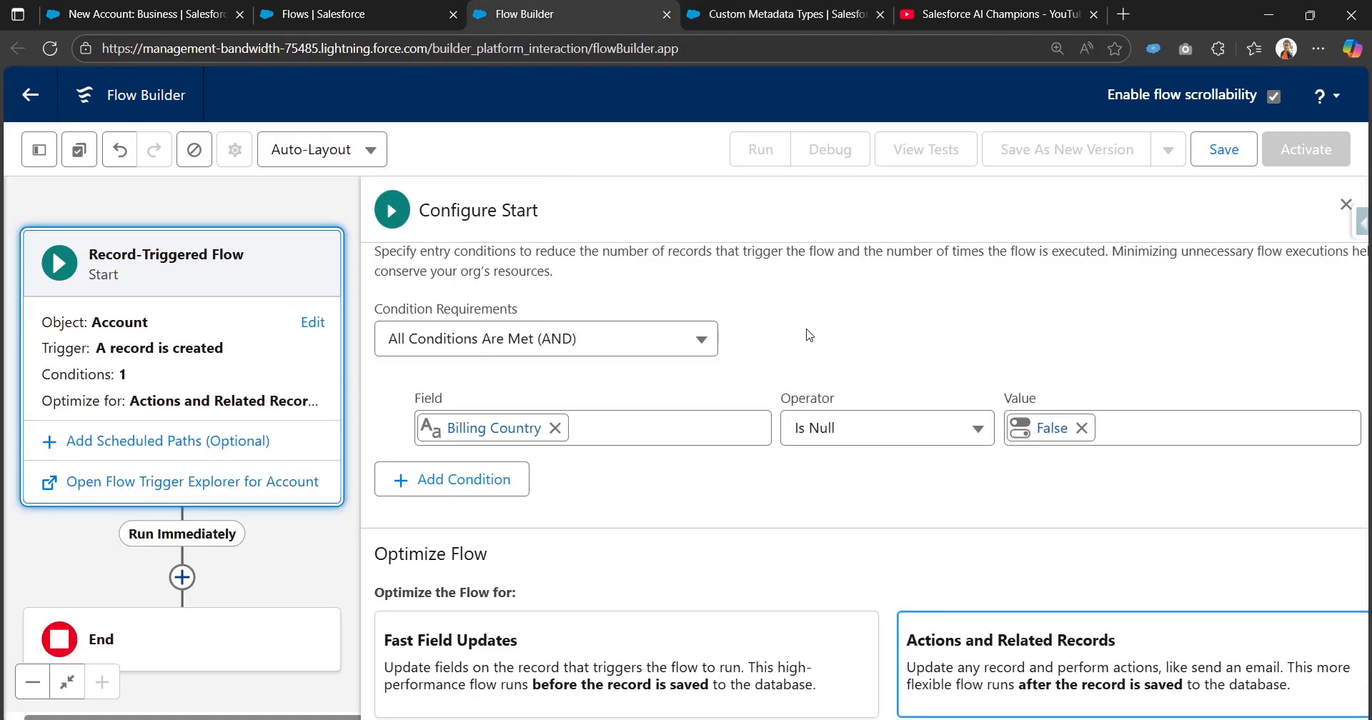
Add a Get Records element to the flow's Run Immediately path, directly after the start.
scroll(814, 450, "down", 3)
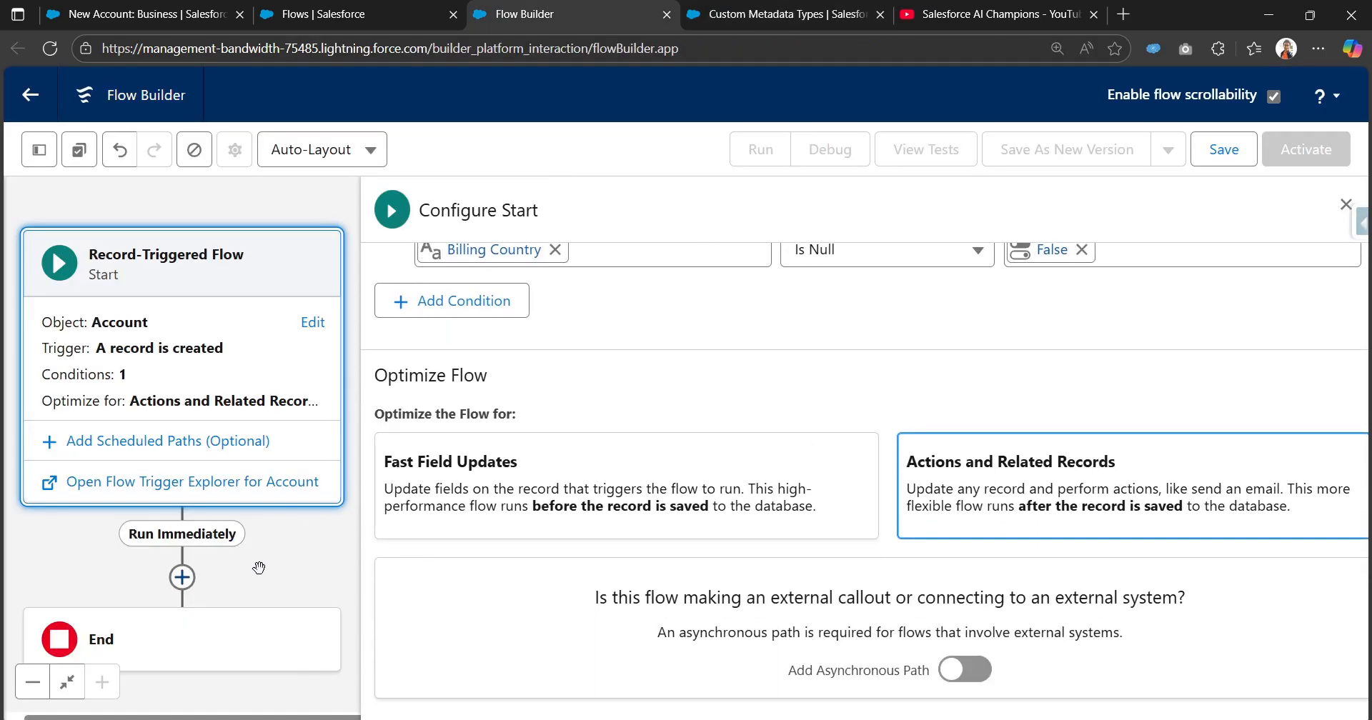
left_click_drag(258, 568, 276, 422)
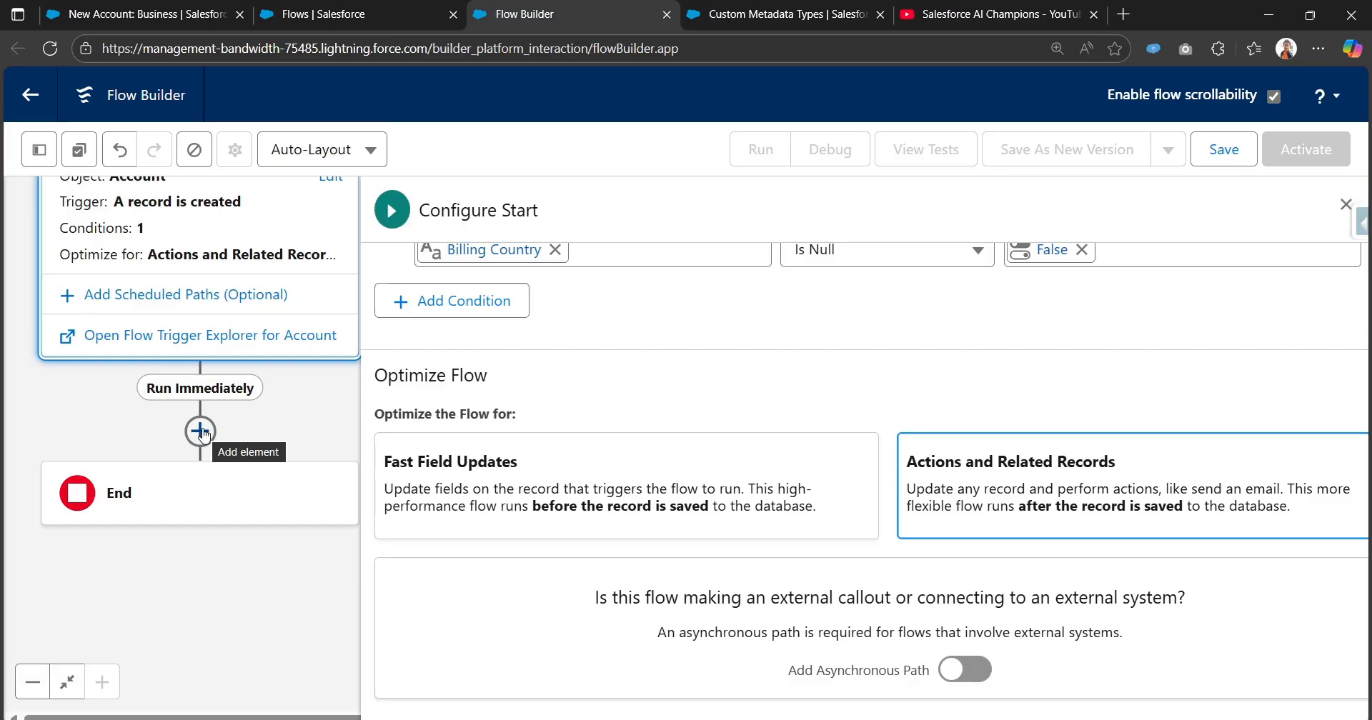
left_click(201, 432)
type("ge")
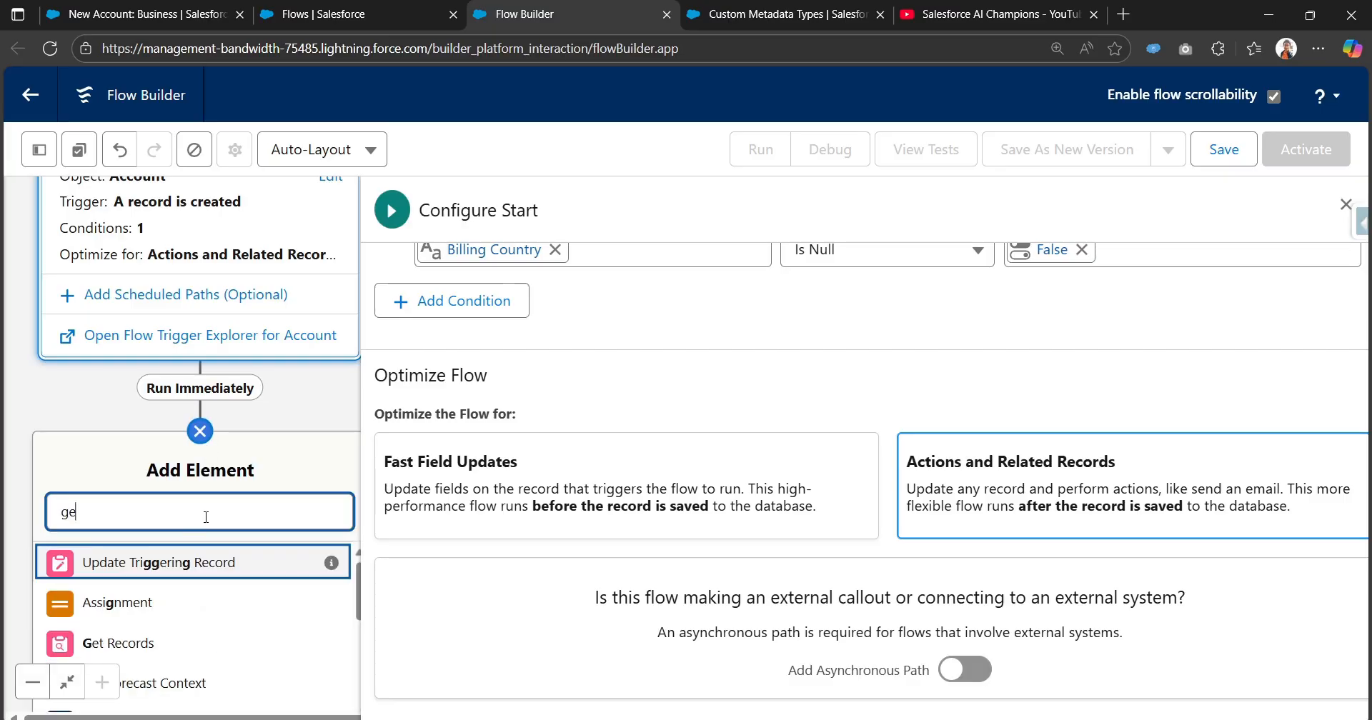
type("t")
left_click(190, 564)
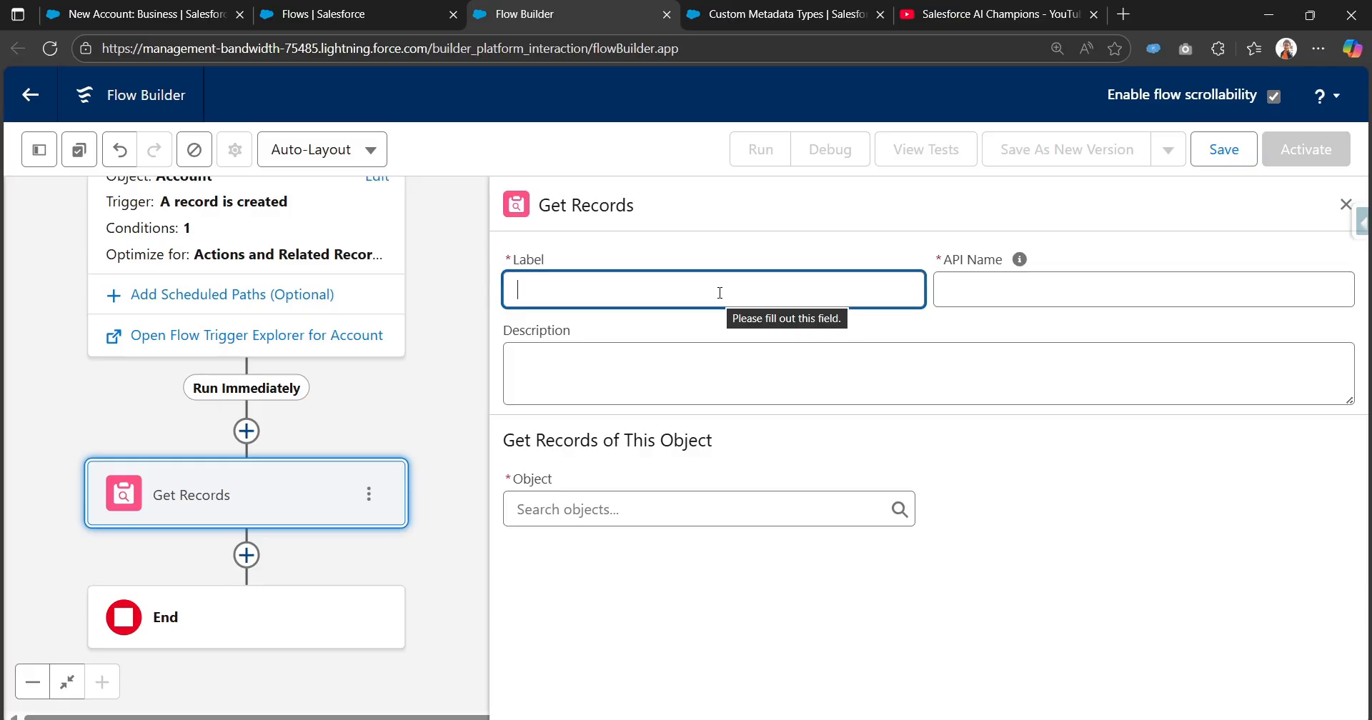
Label the Get Records element "Fetch Custom metadata record" and let its API name fill in from the label.
type("Cu")
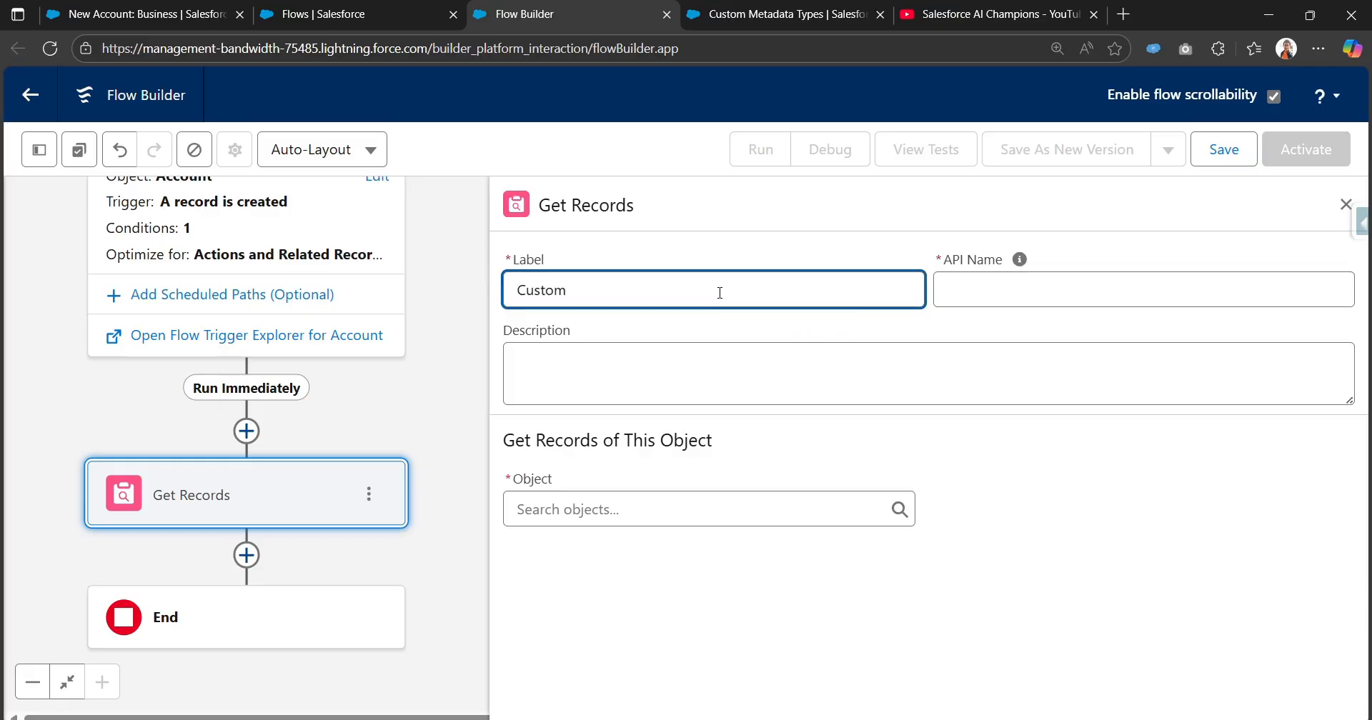
type("stom")
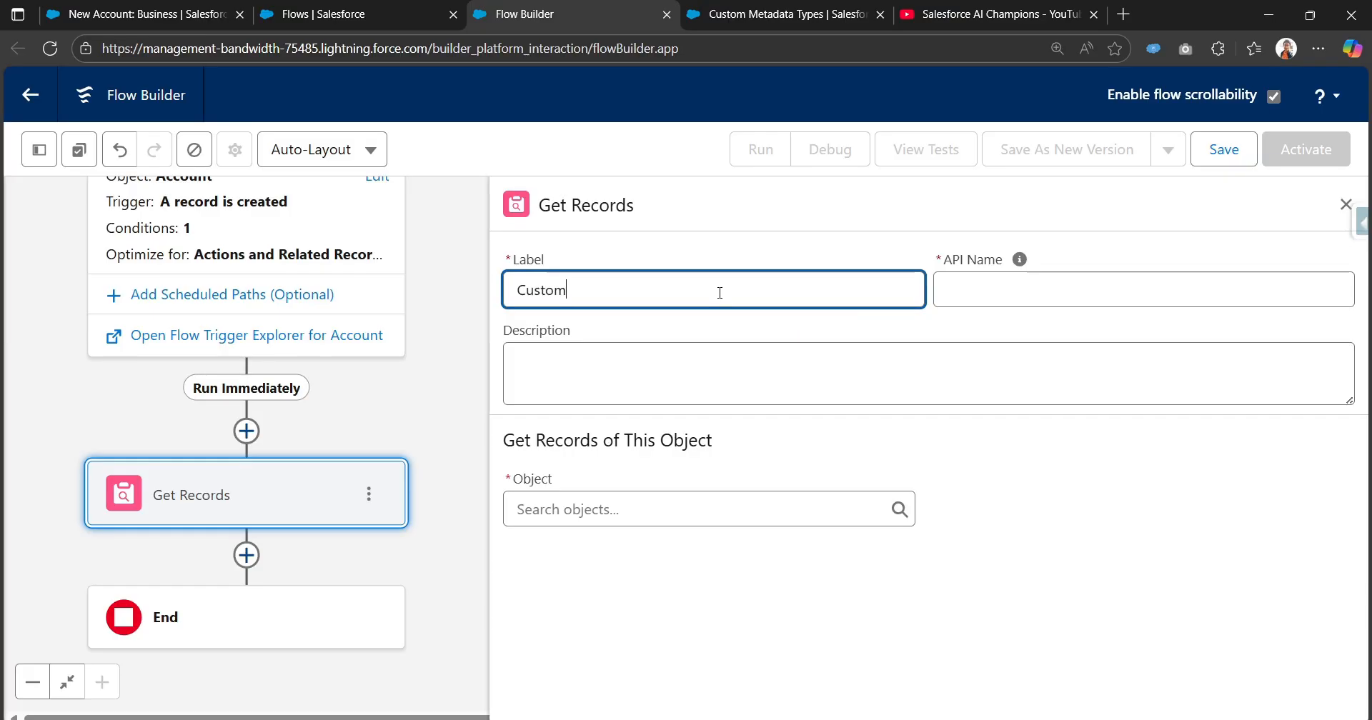
key("Home")
type("Fetch ")
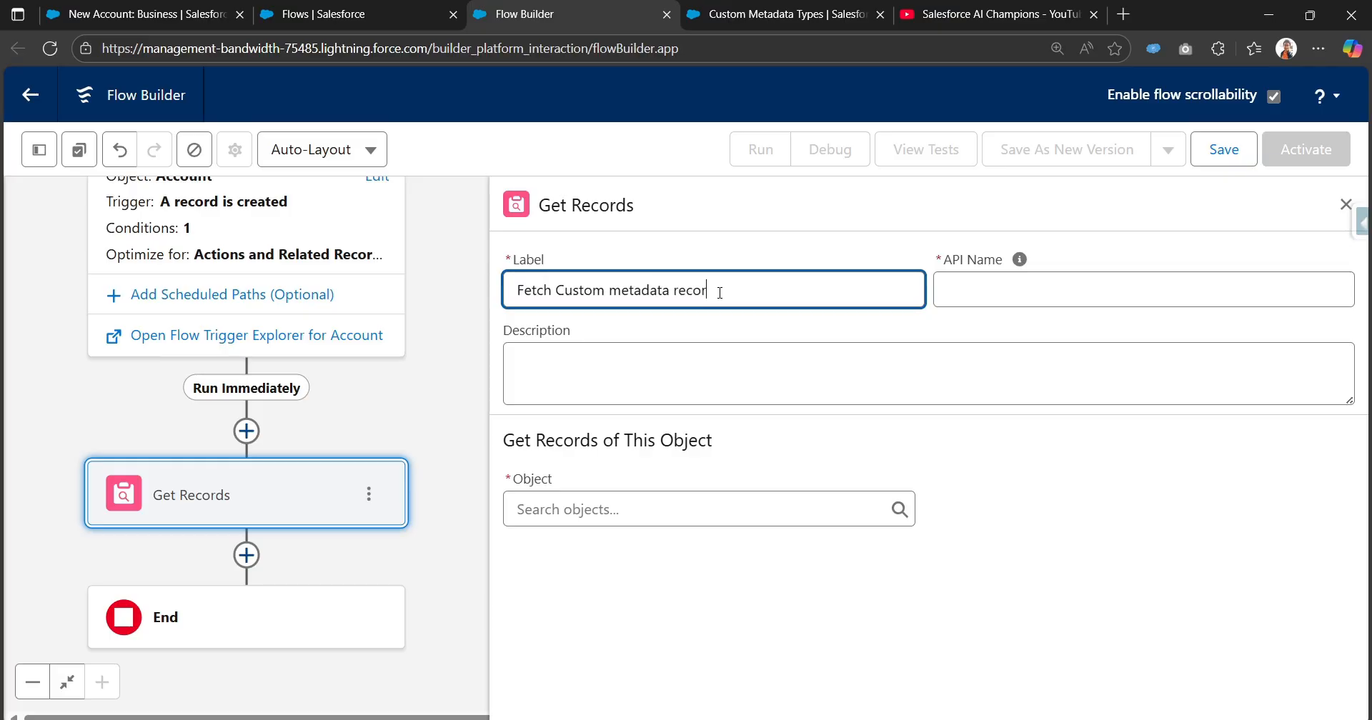
type("d")
left_click(1020, 259)
Set Tax Rule as the object whose records the Get Records element retrieves.
left_click(632, 509)
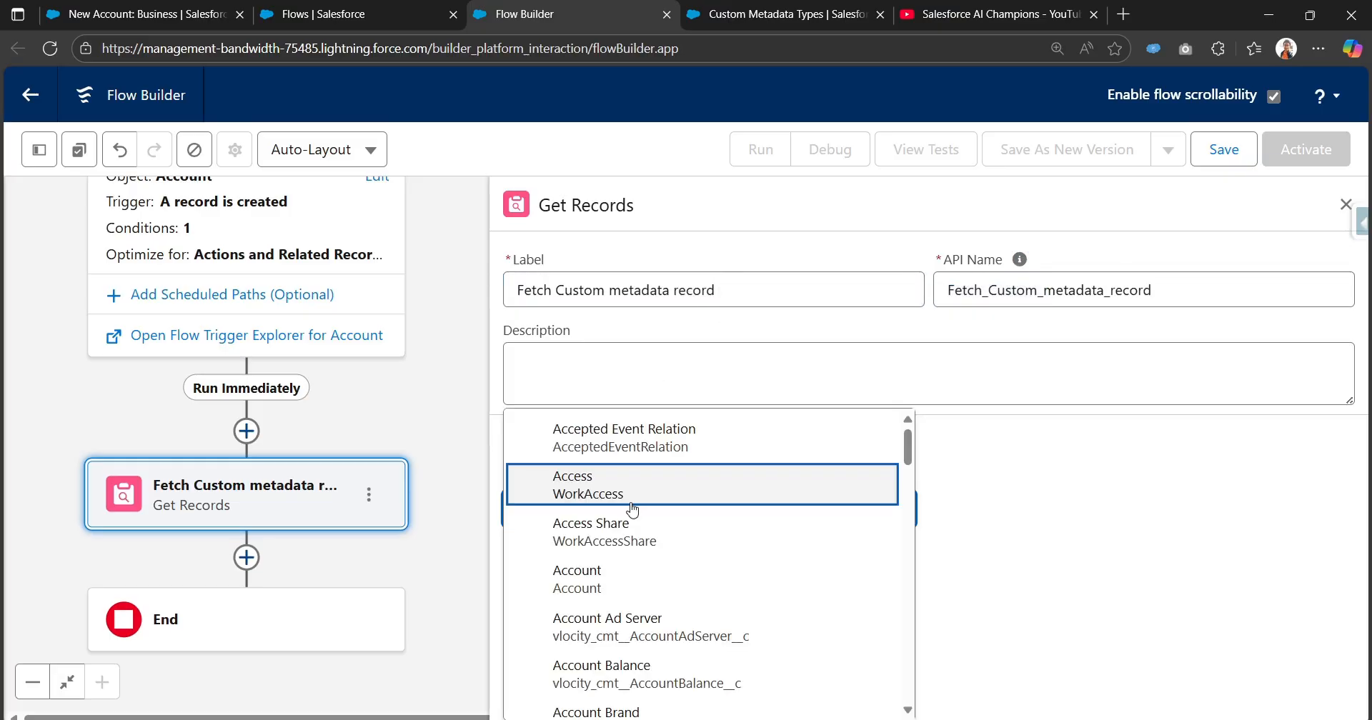
type("tax")
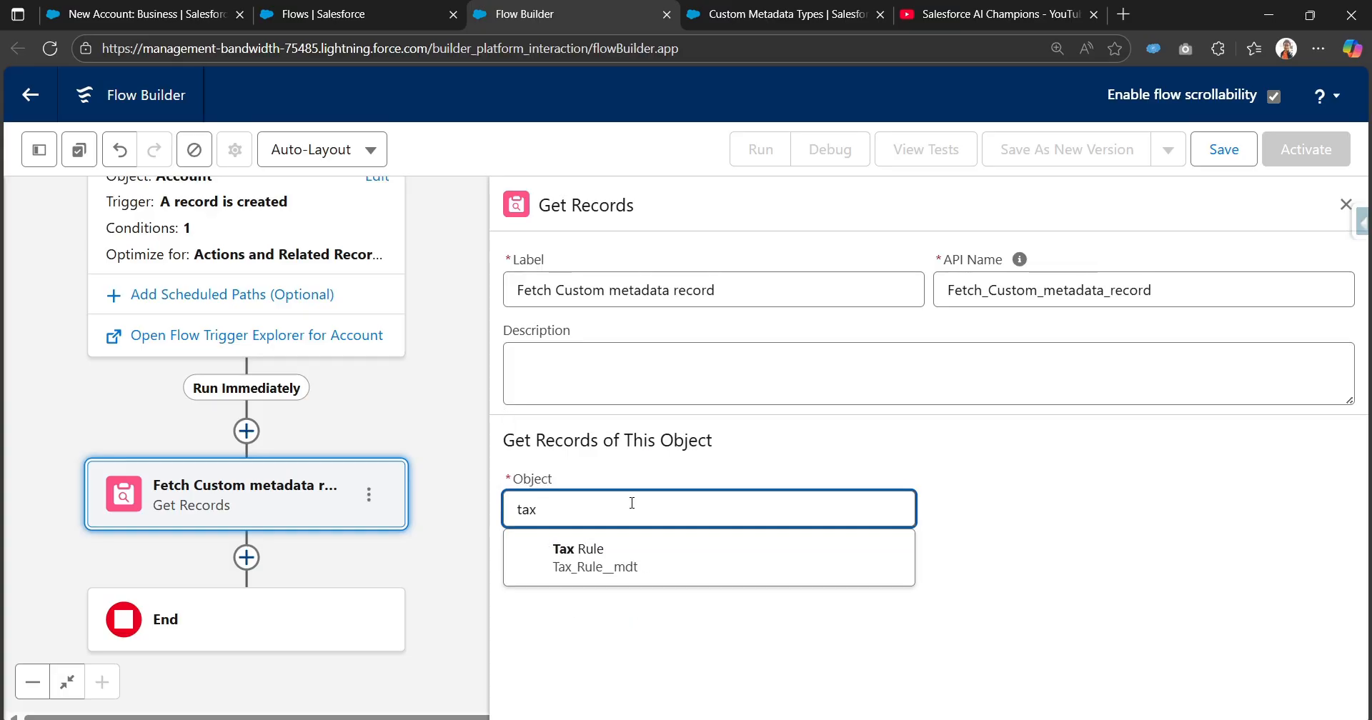
left_click(607, 561)
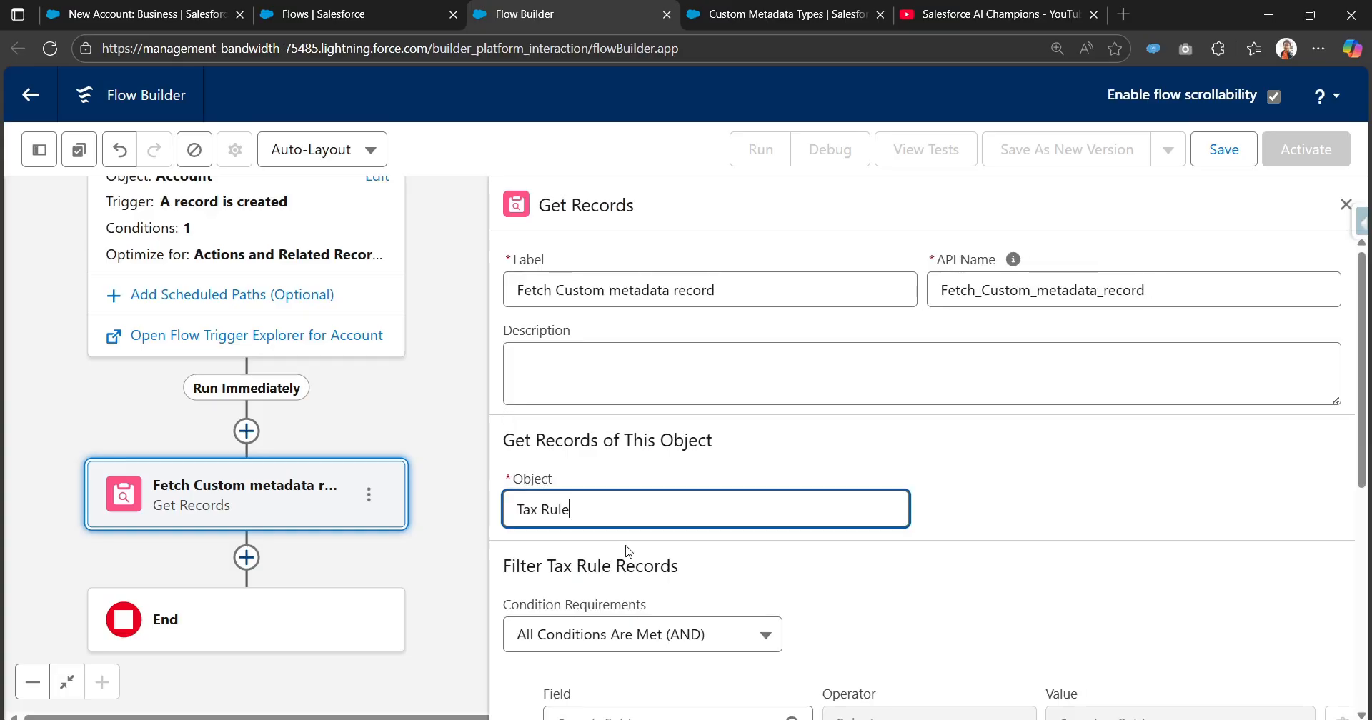
Choose Country as the field of the Tax Rule filter condition.
scroll(624, 551, "down", 4)
left_click(691, 457)
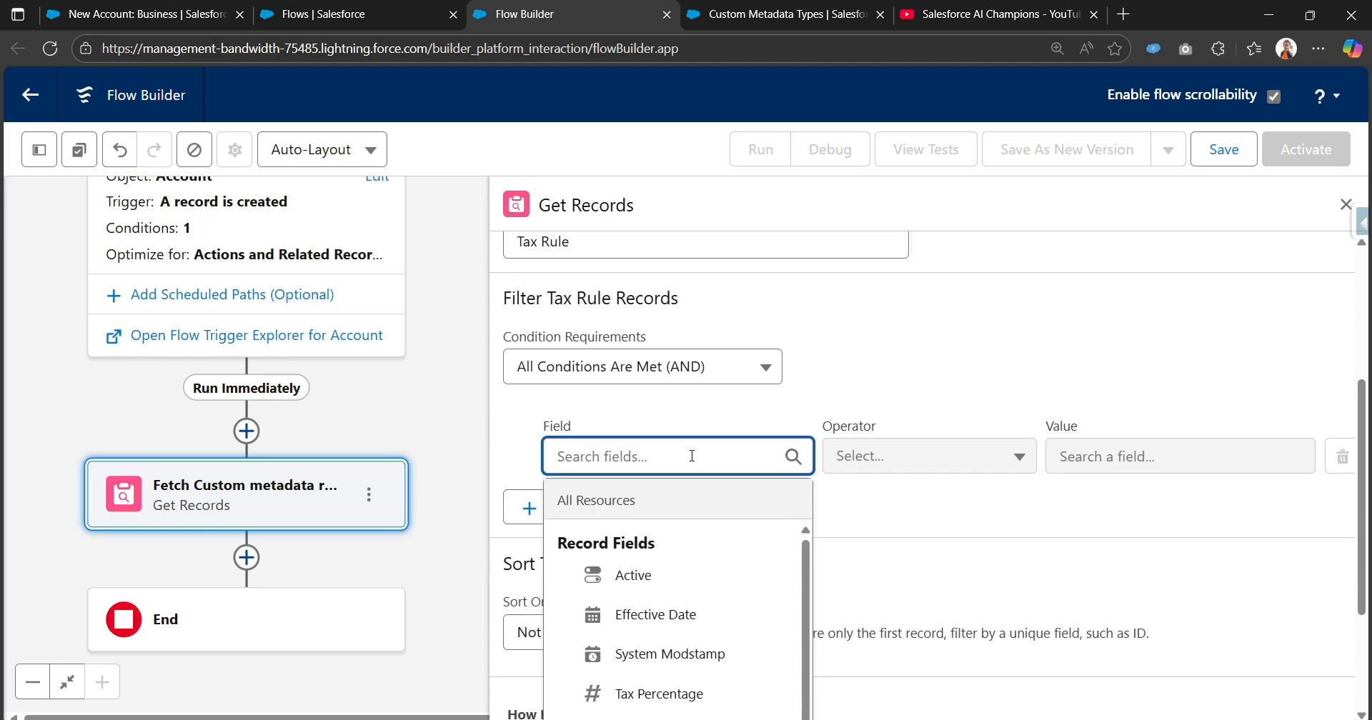
scroll(692, 456, "down", 2)
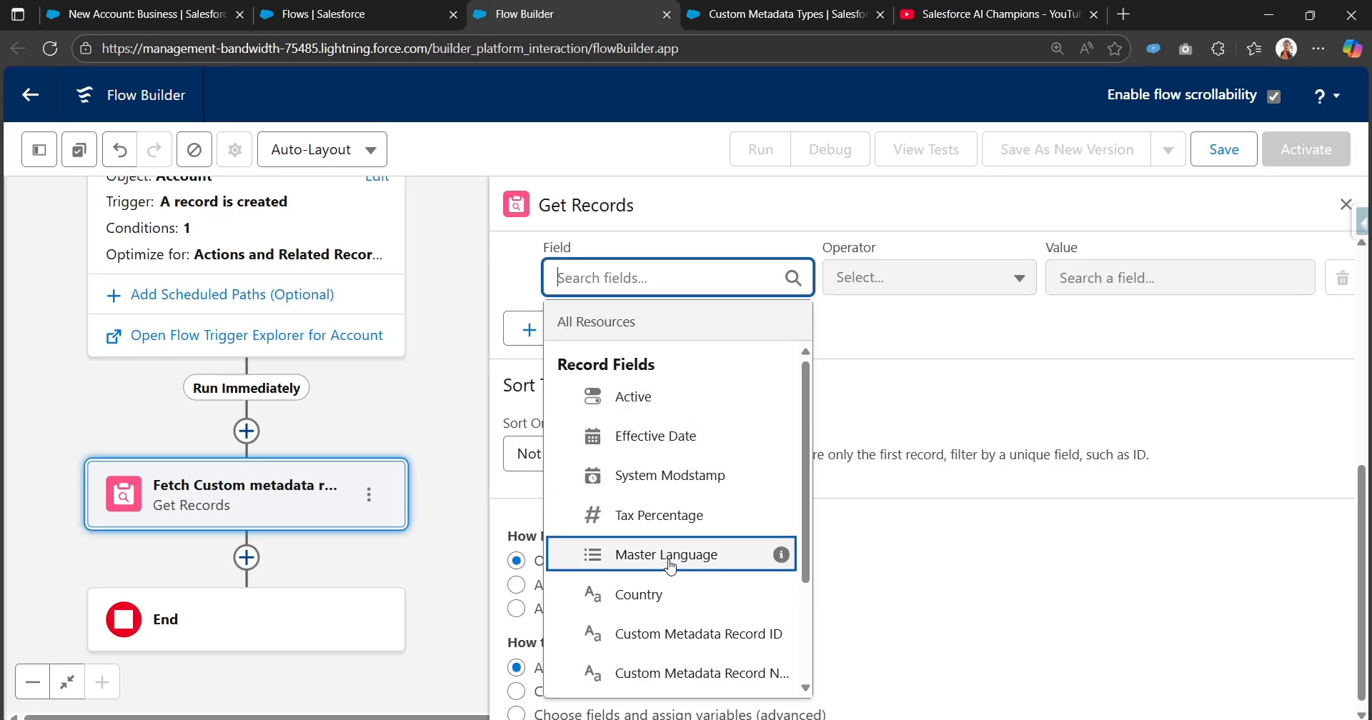
left_click(669, 598)
scroll(725, 357, "up", 1)
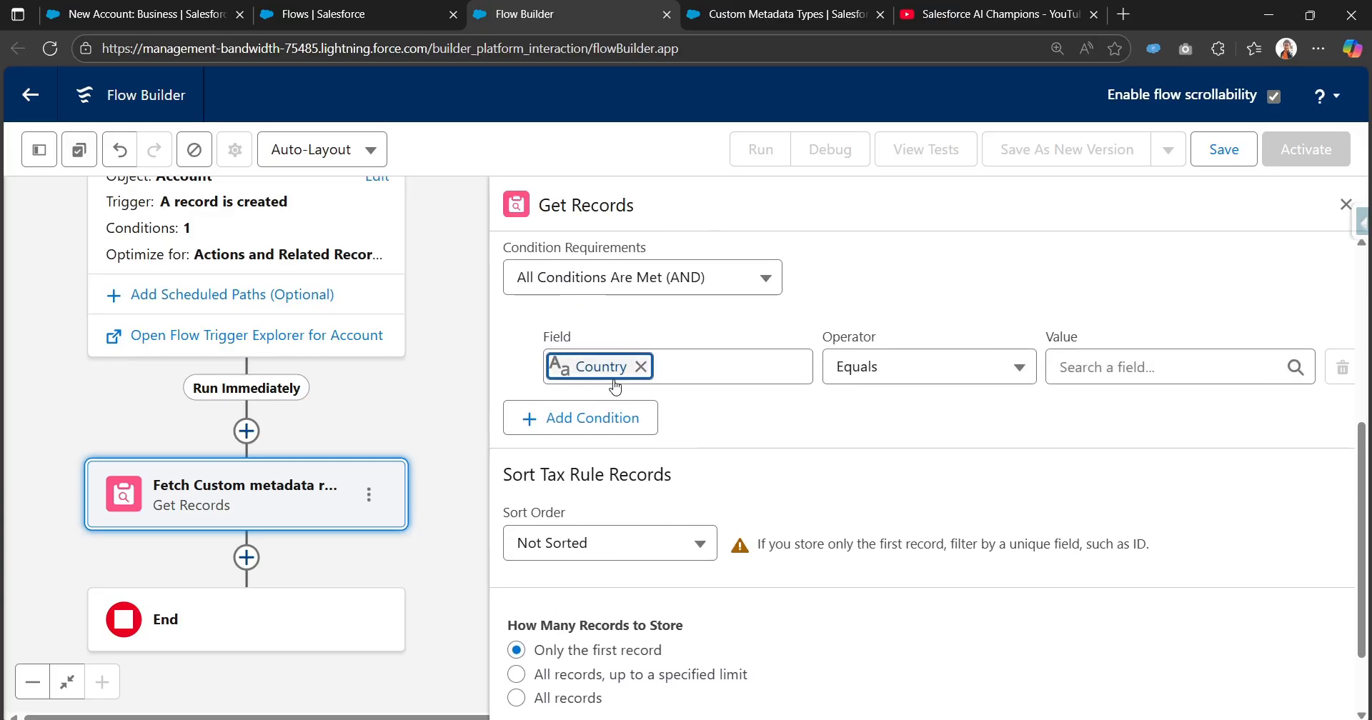
Set the Country filter's value to the triggering account's Billing Country and check how the records are stored.
left_click(1079, 367)
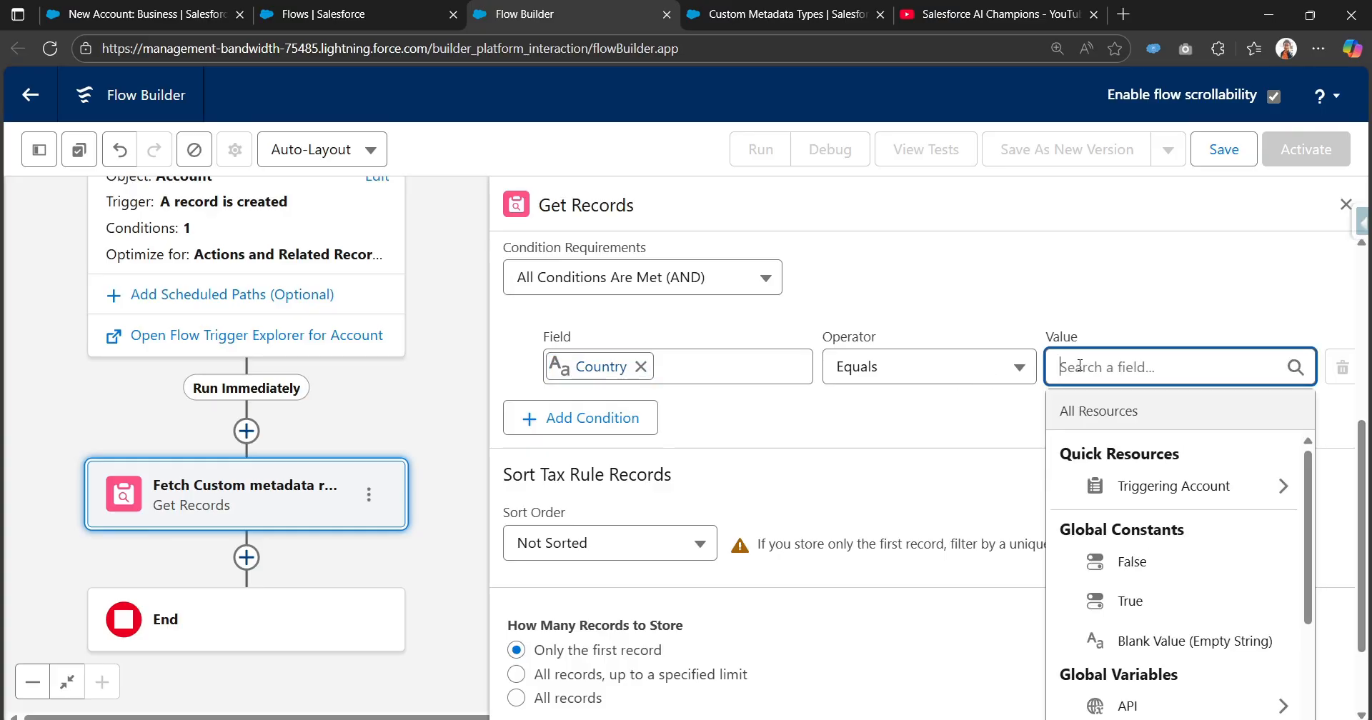
left_click(1184, 493)
type("billing")
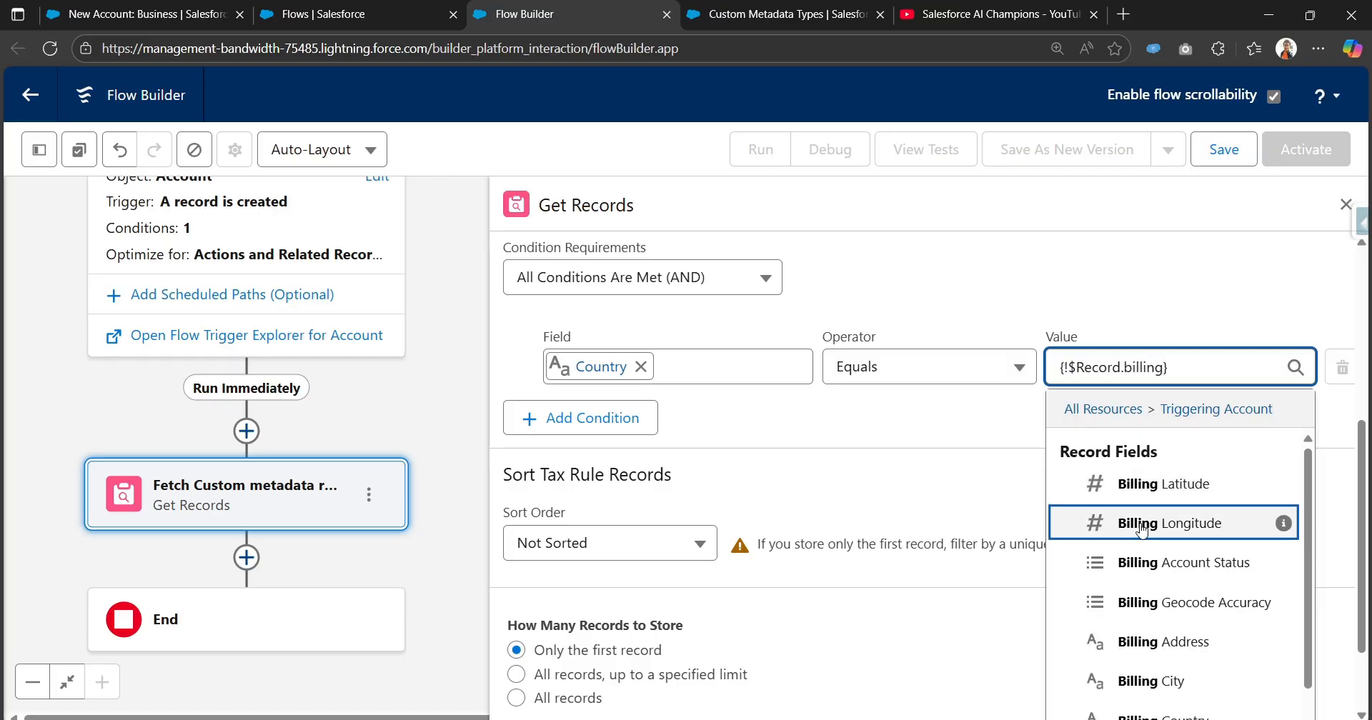
scroll(1171, 608, "down", 1)
left_click(1164, 638)
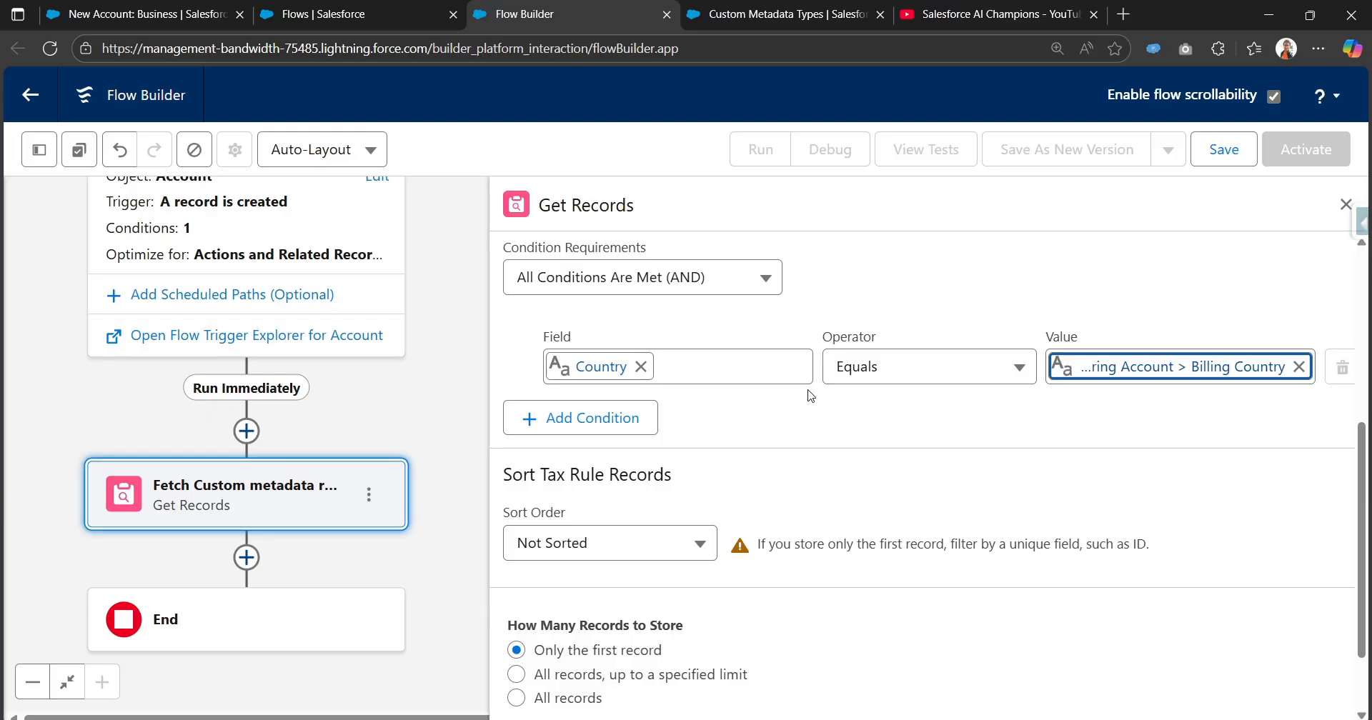
scroll(781, 512, "down", 2)
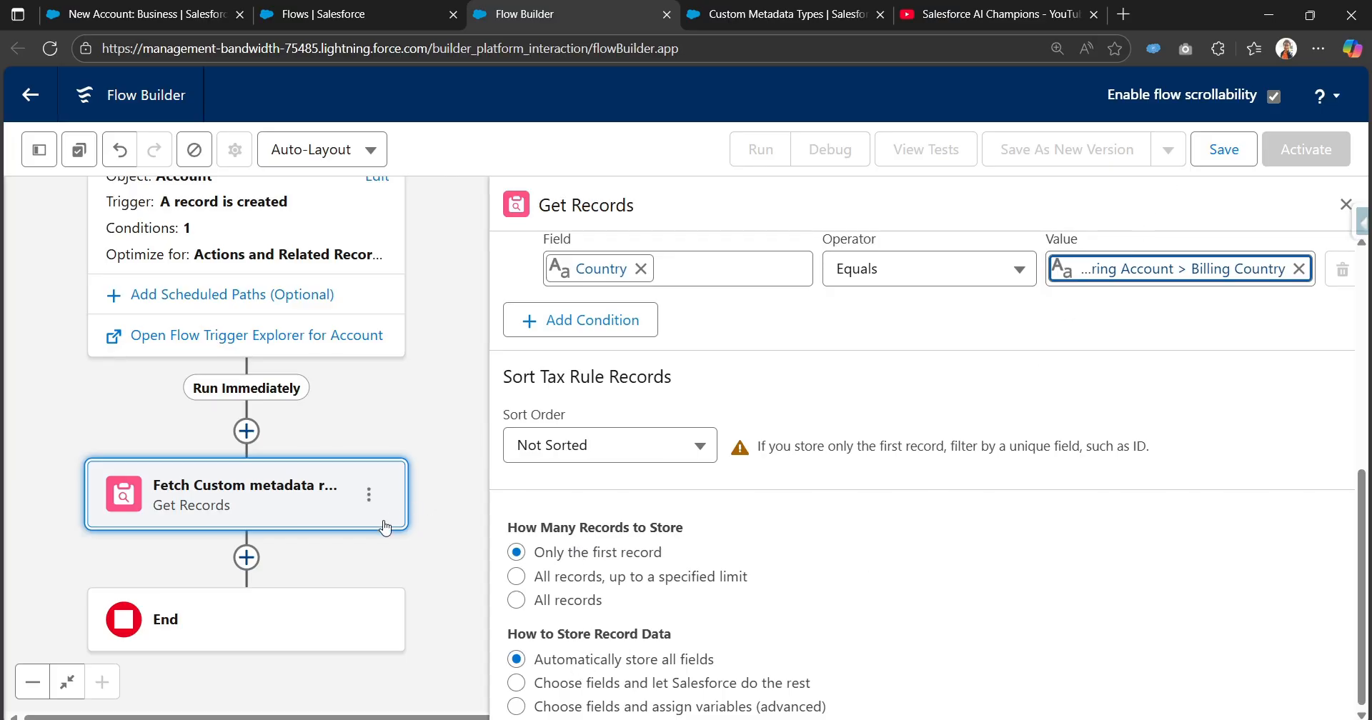
Add an Update Triggering Record element after the Fetch Custom metadata record element.
left_click_drag(408, 546, 431, 393)
left_click(271, 405)
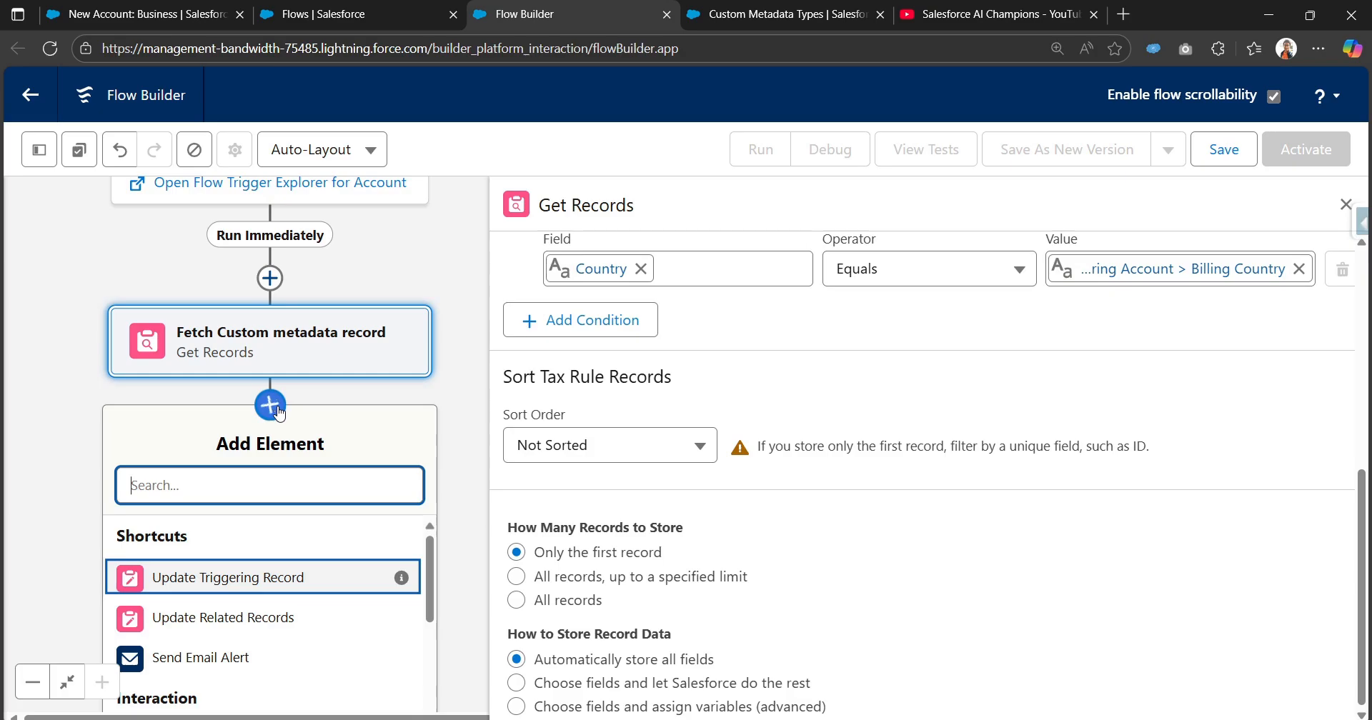
type("Upda")
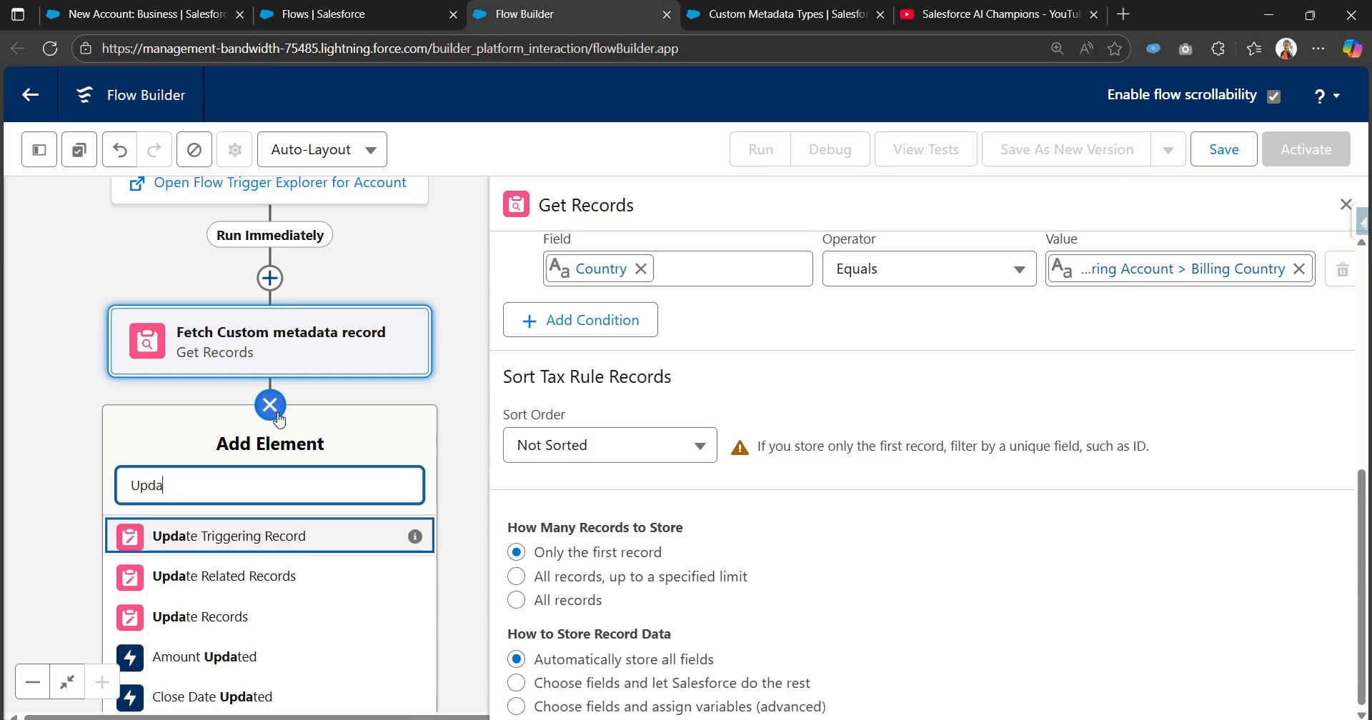
left_click(272, 552)
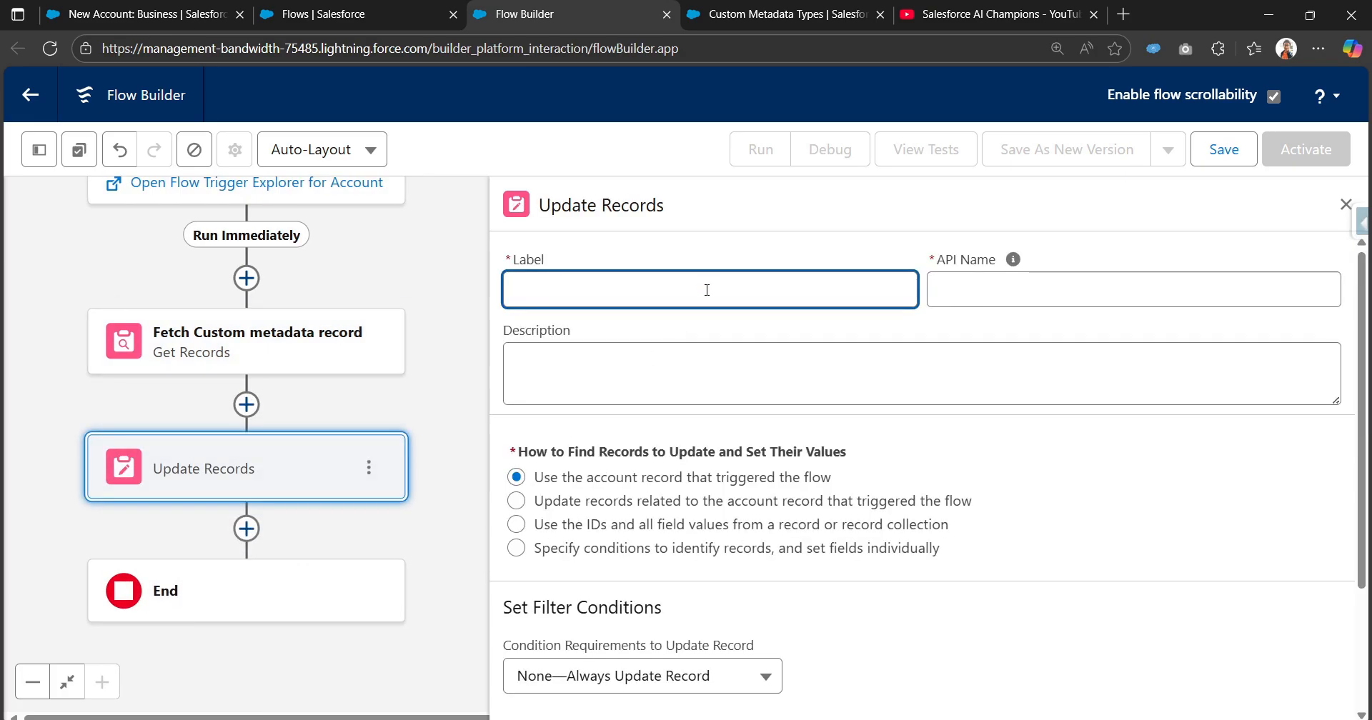
Label the update element "Update the triggering account record" and review its record-finding option and field value settings.
type("Update")
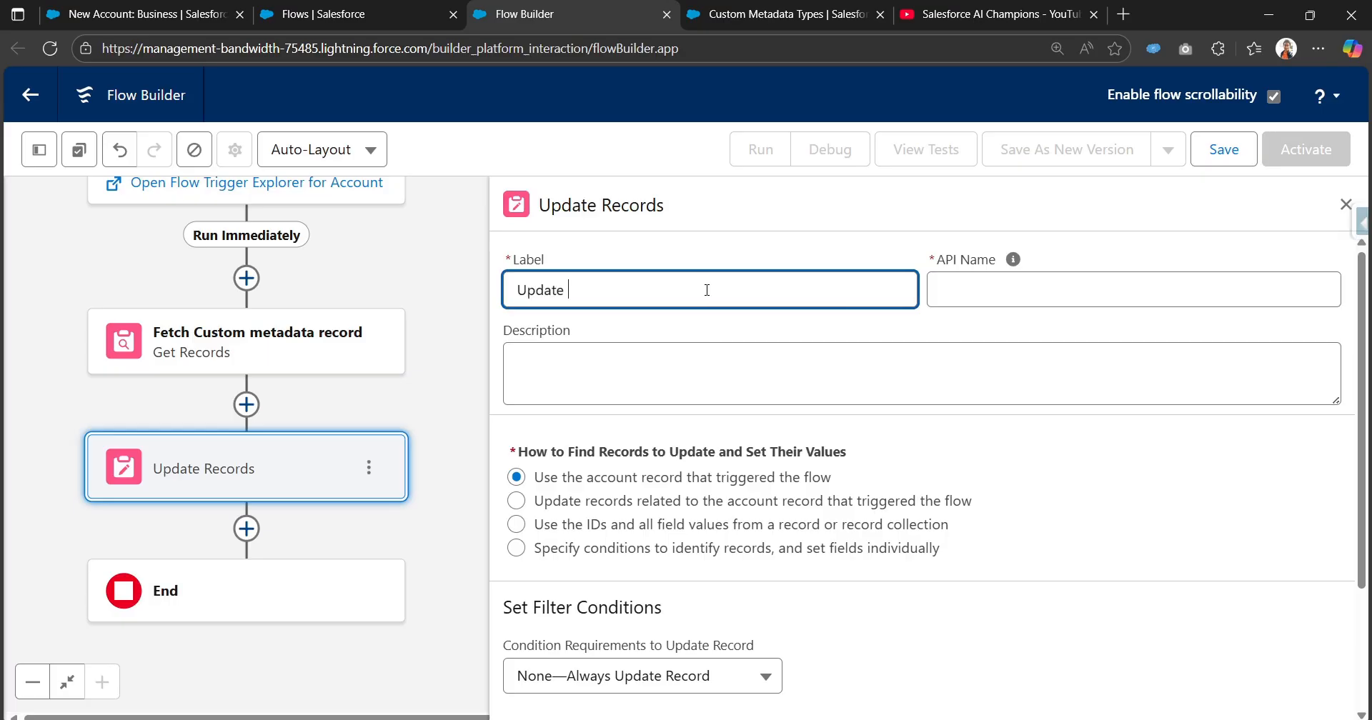
type(" tjhe triggering account r")
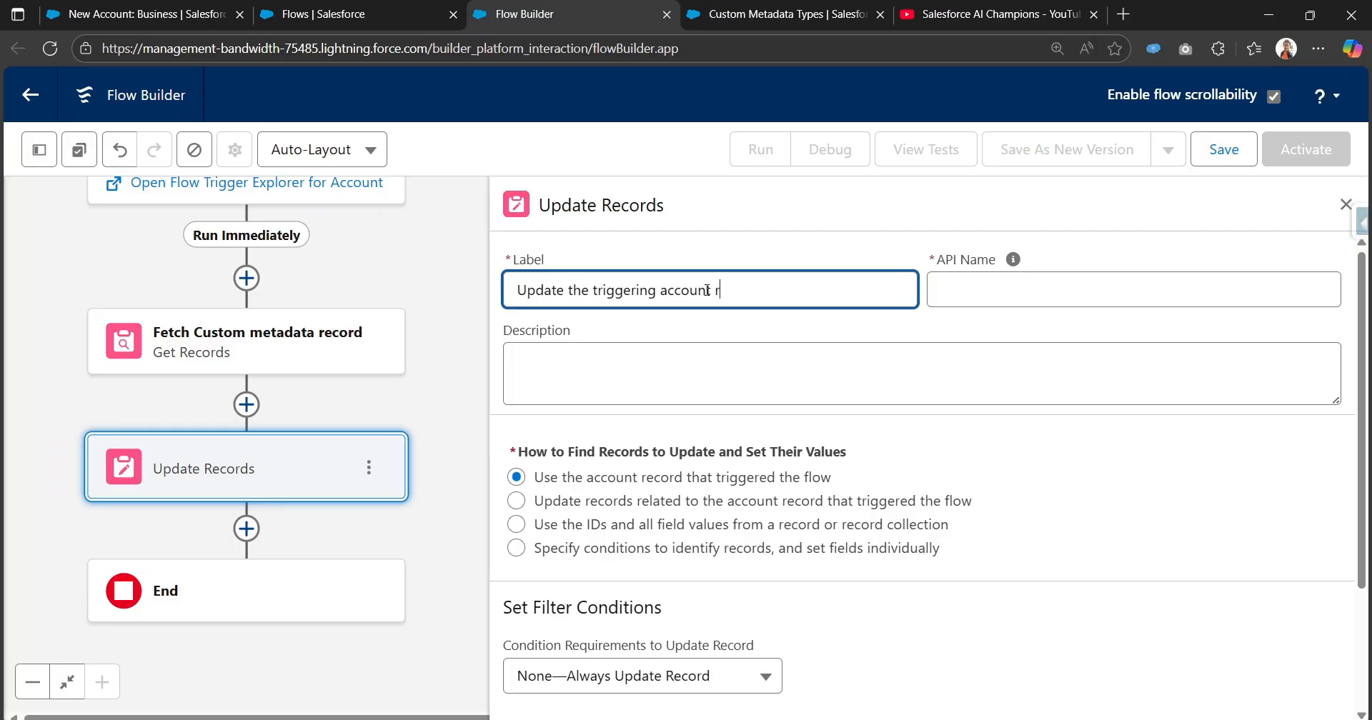
type("ecord")
key("Tab")
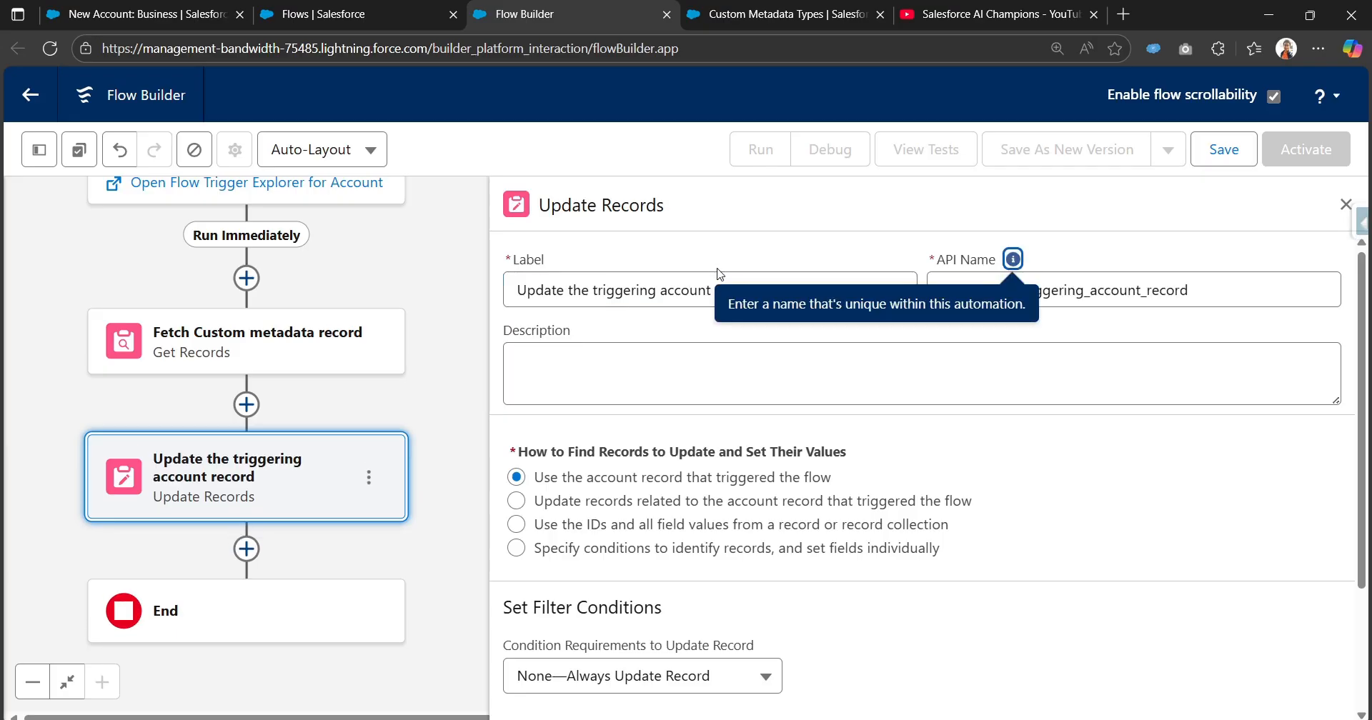
scroll(697, 423, "down", 1)
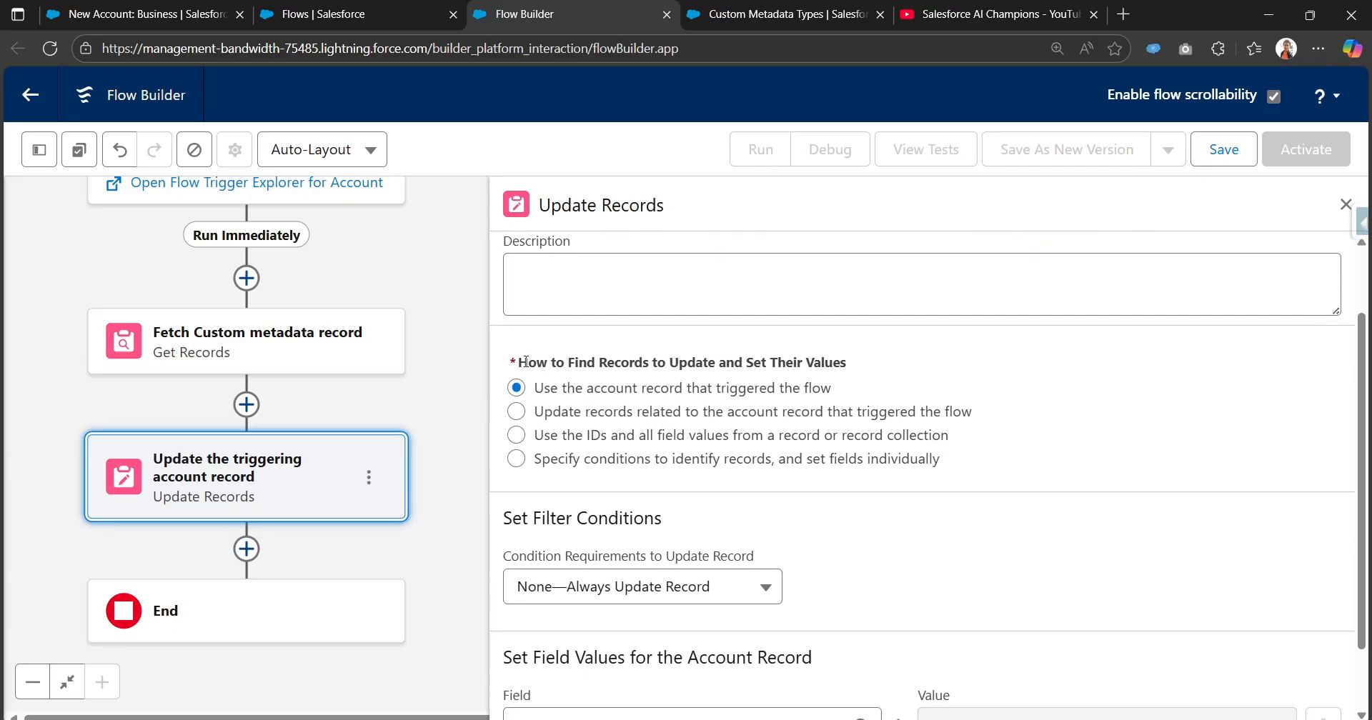
left_click_drag(525, 361, 832, 392)
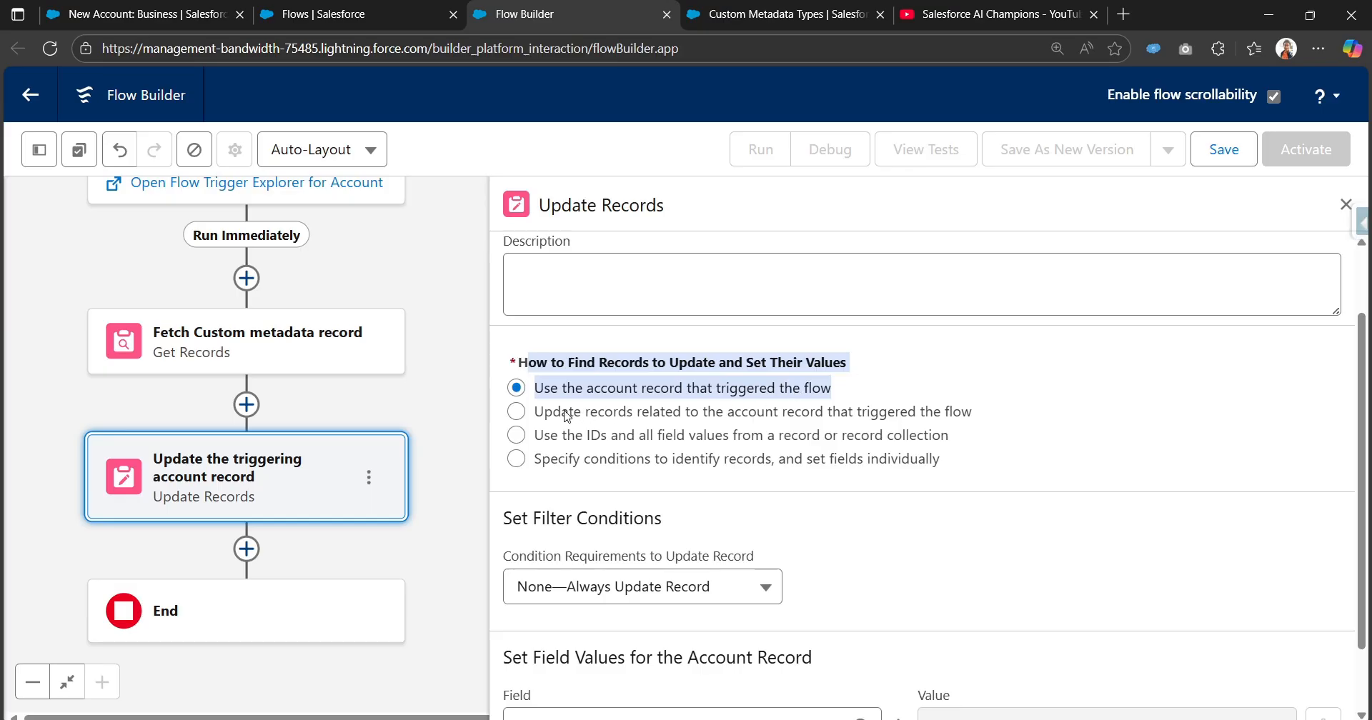
scroll(851, 404, "down", 1)
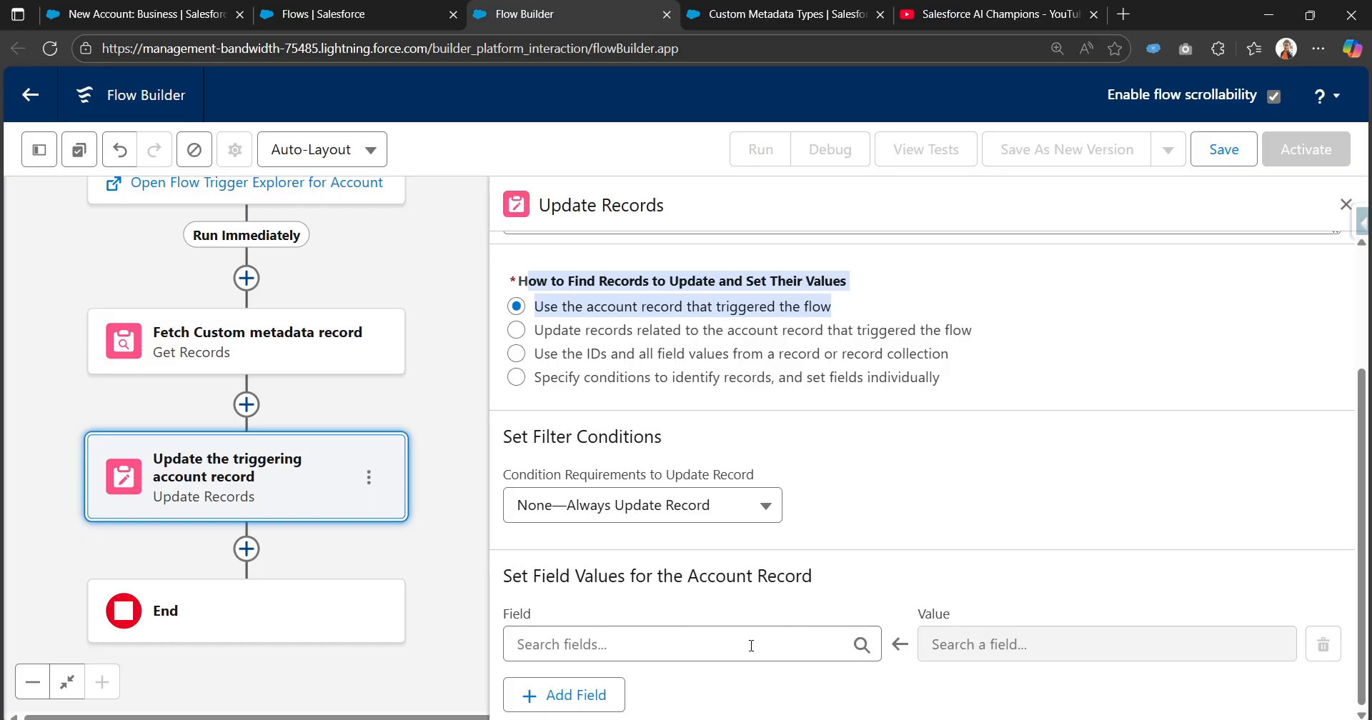
Switch to the Accounts page, cancel the new account form and open the Account object's setup page.
left_click(200, 14)
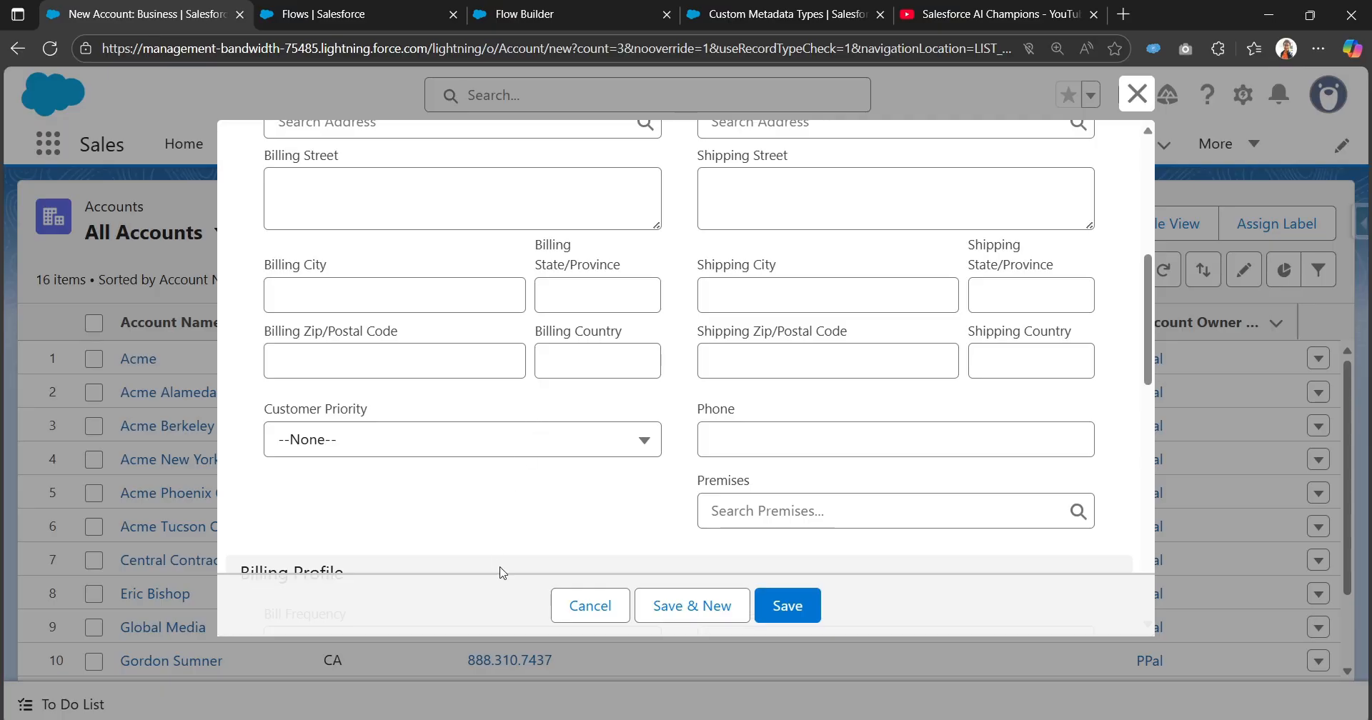
left_click(592, 605)
left_click(1245, 98)
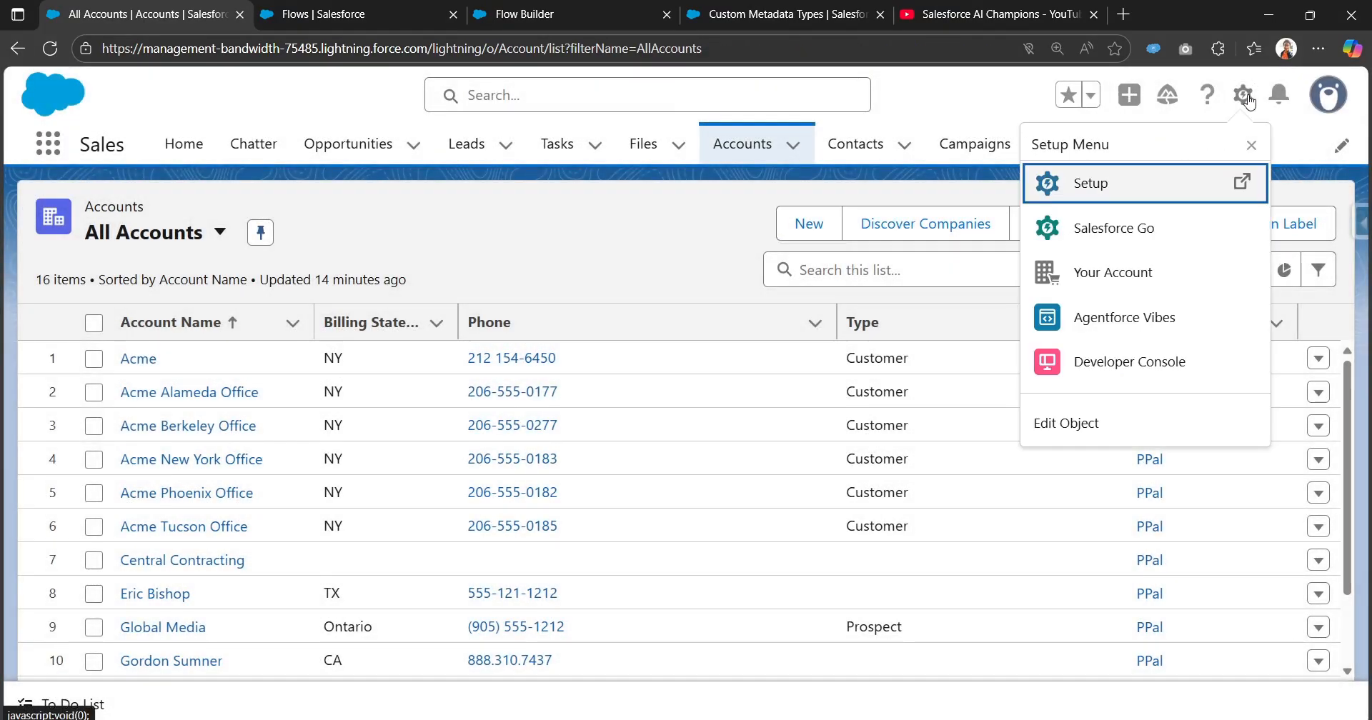
left_click(1096, 428)
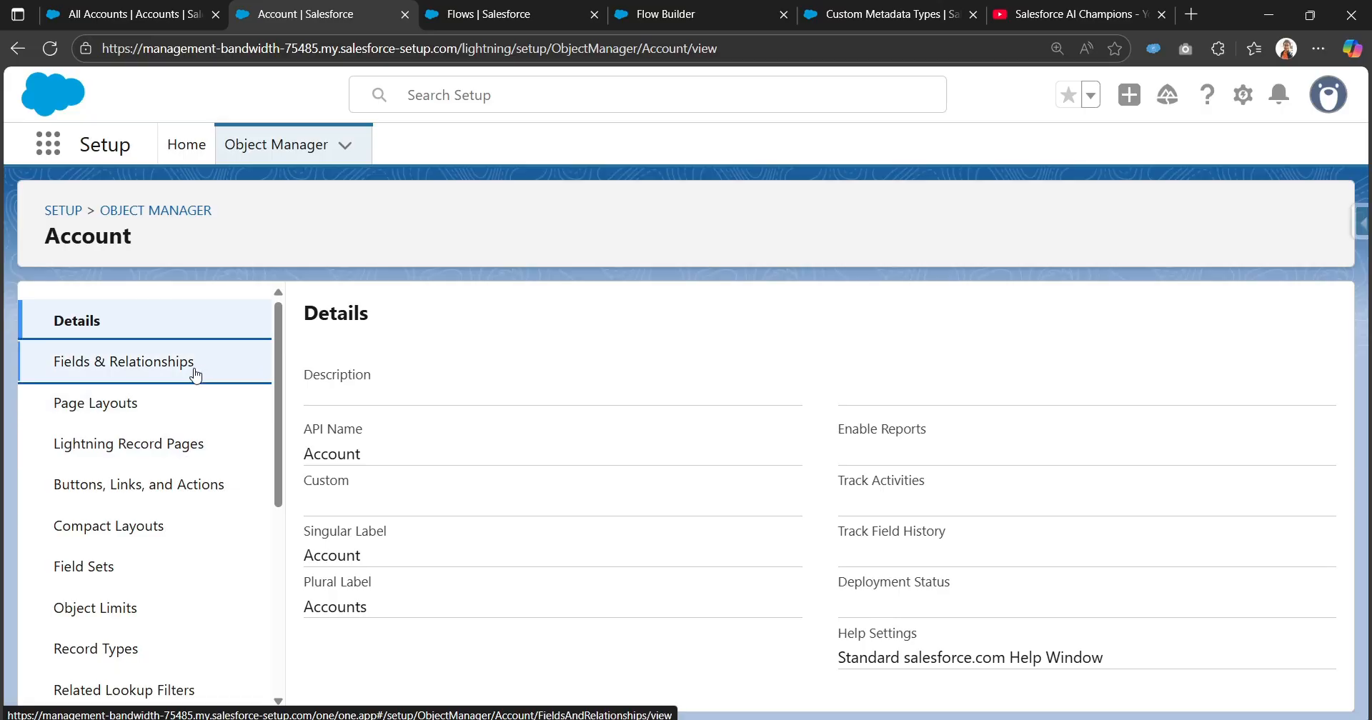
Start a new custom field on the Account object with the Percent data type and proceed to its details.
left_click(193, 366)
left_click(860, 317)
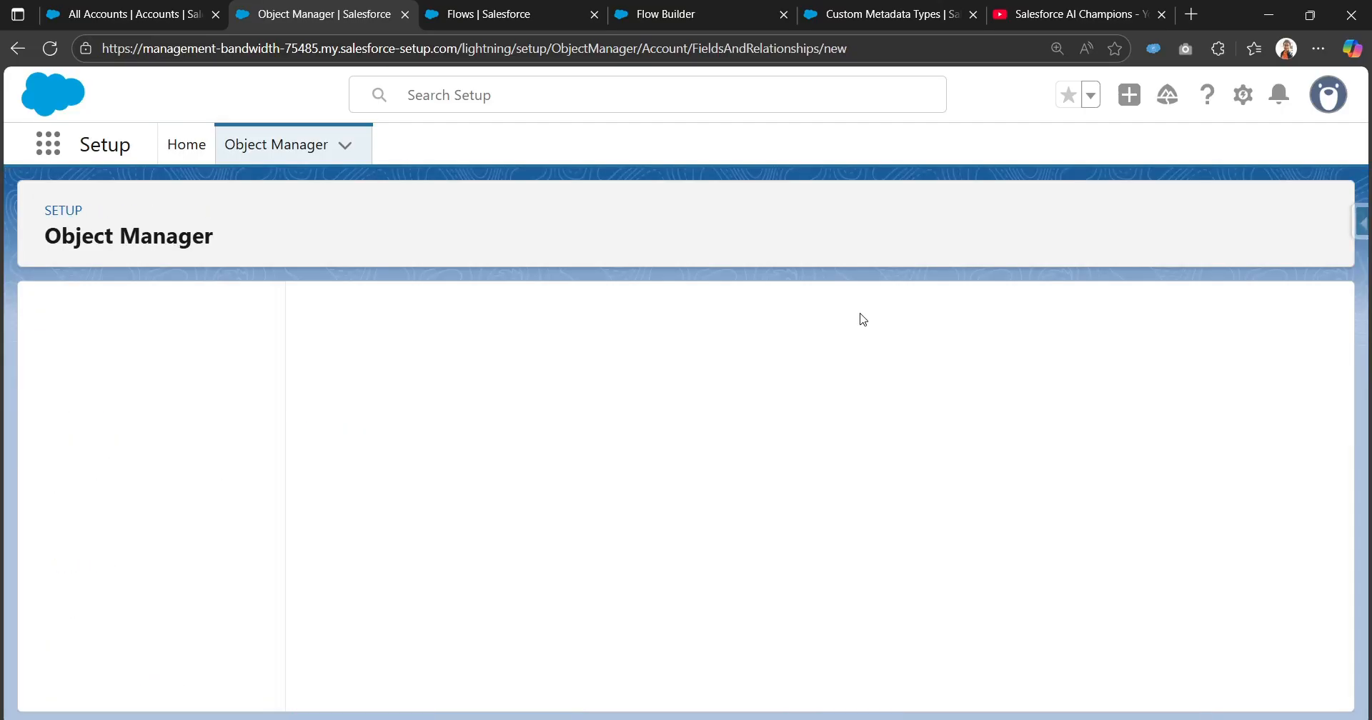
scroll(781, 511, "down", 4)
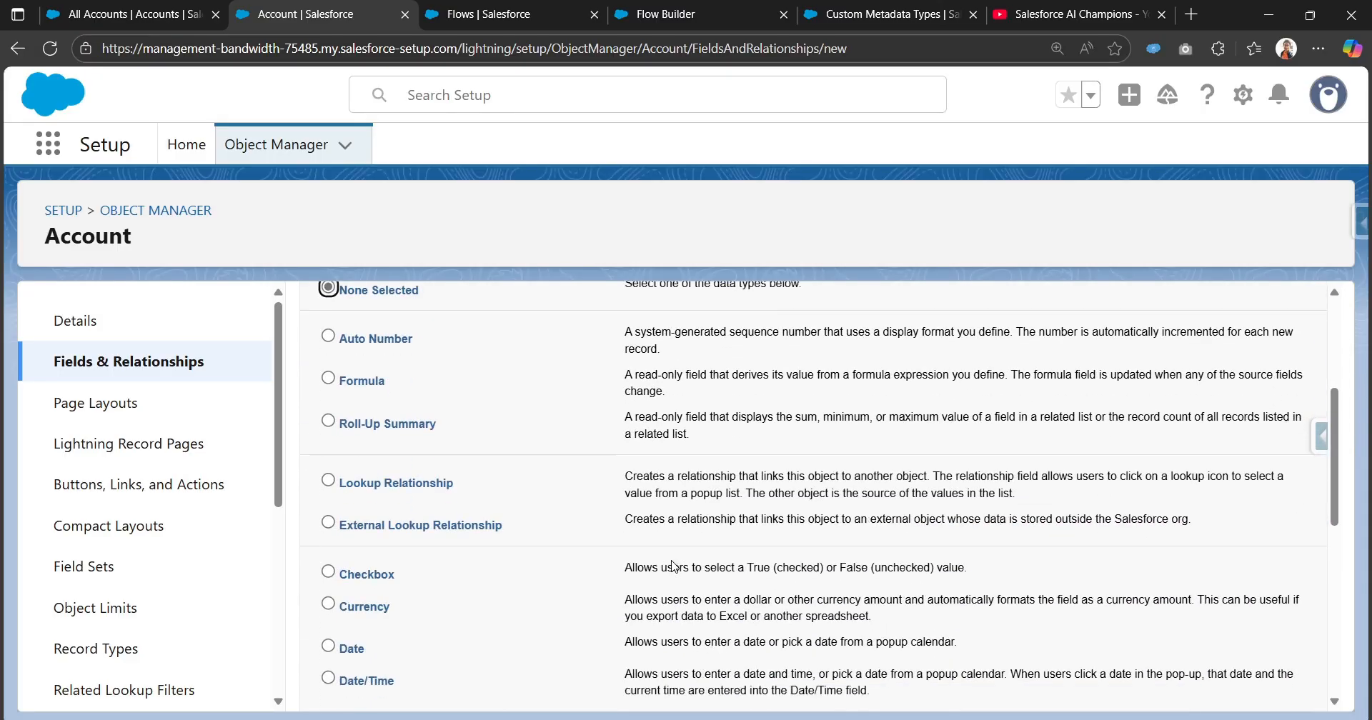
scroll(407, 570, "down", 1)
scroll(399, 586, "down", 2)
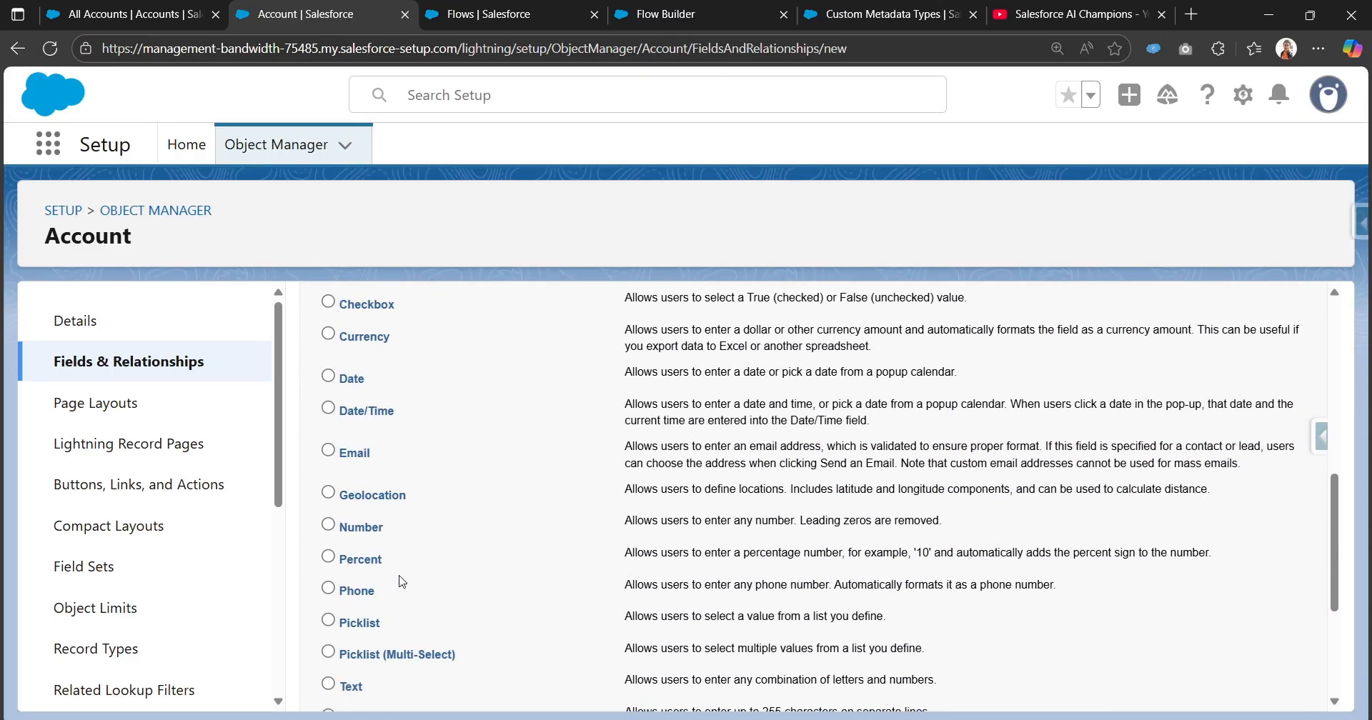
left_click_drag(363, 558, 360, 558)
left_click(328, 556)
scroll(336, 529, "down", 3)
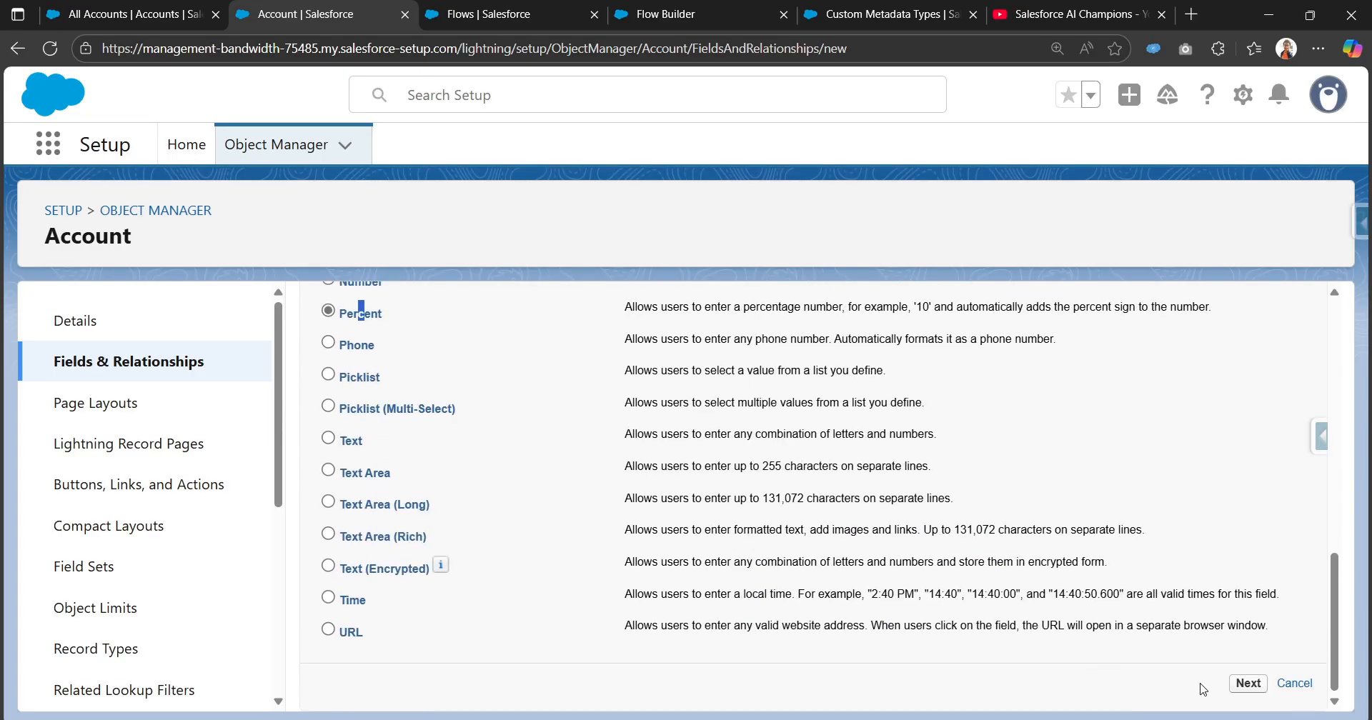
left_click(1245, 690)
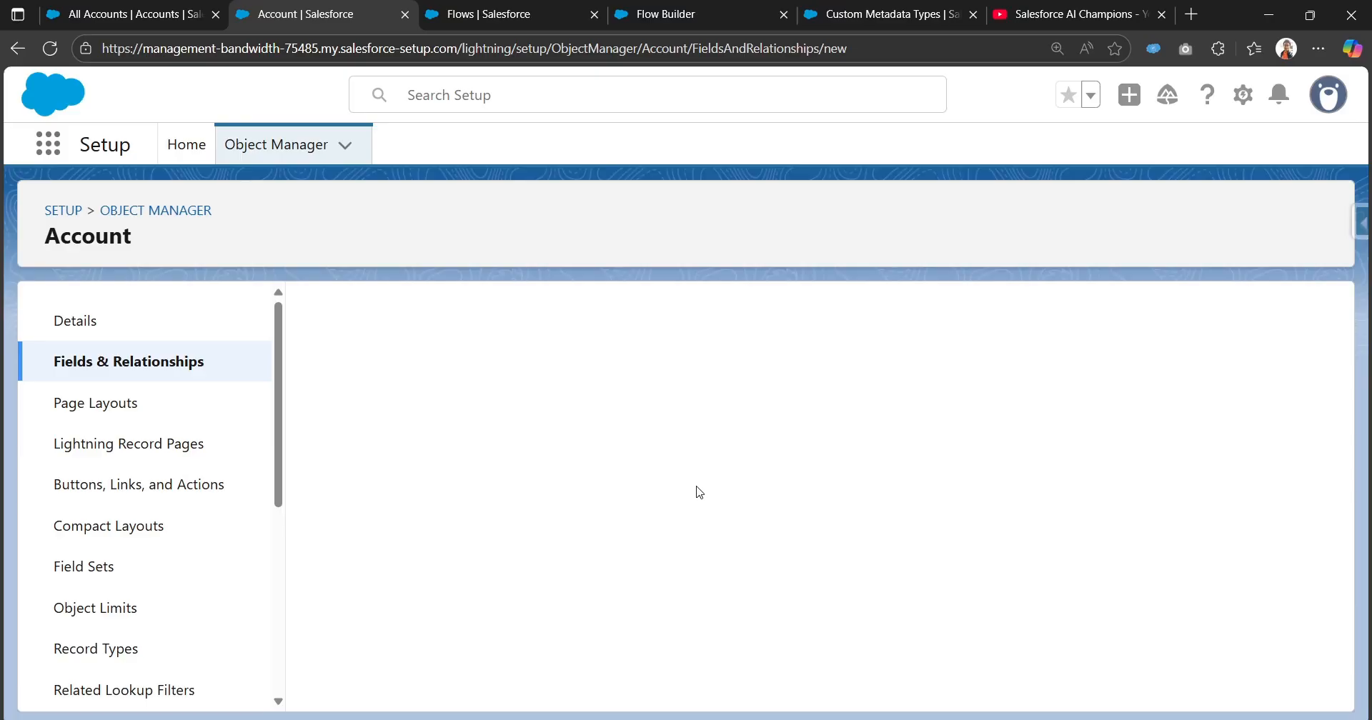
Label the new percent field "Tax Percentage", keep the generated field name Tax_Percentage and proceed to its field-level security.
left_click(623, 466)
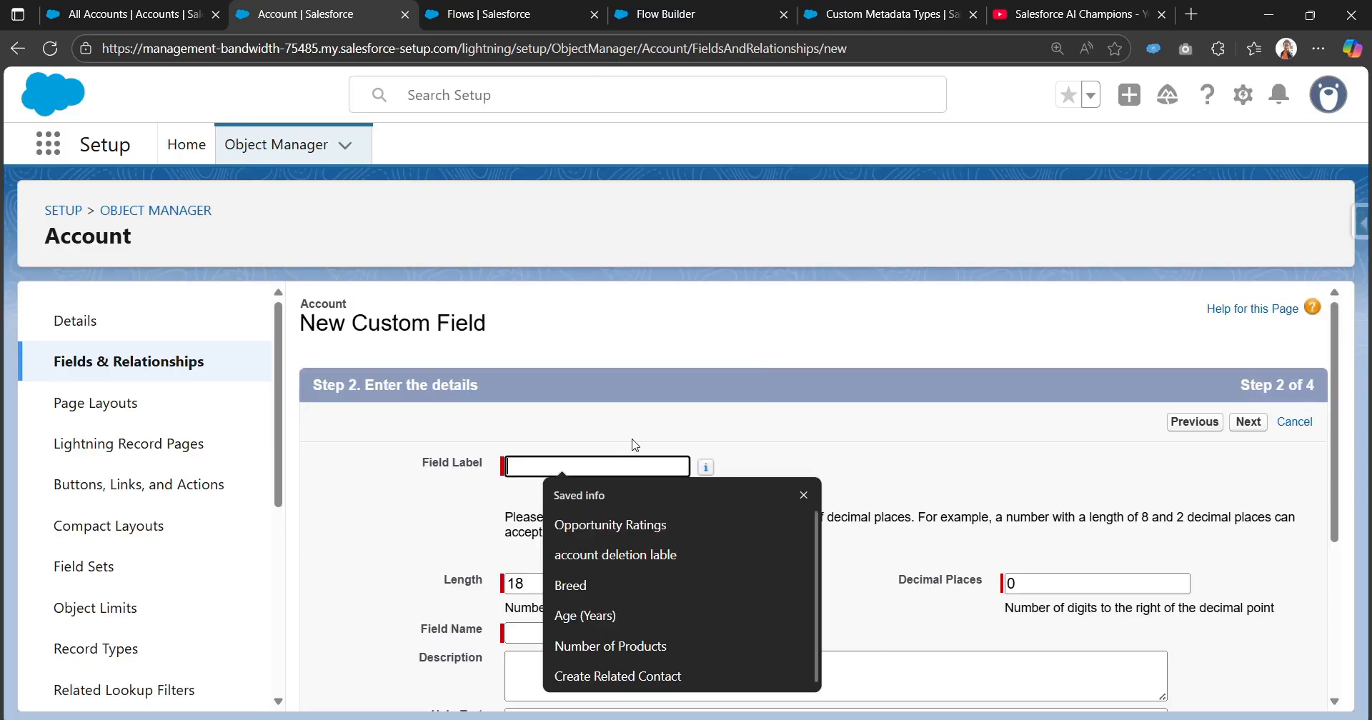
type("Testax")
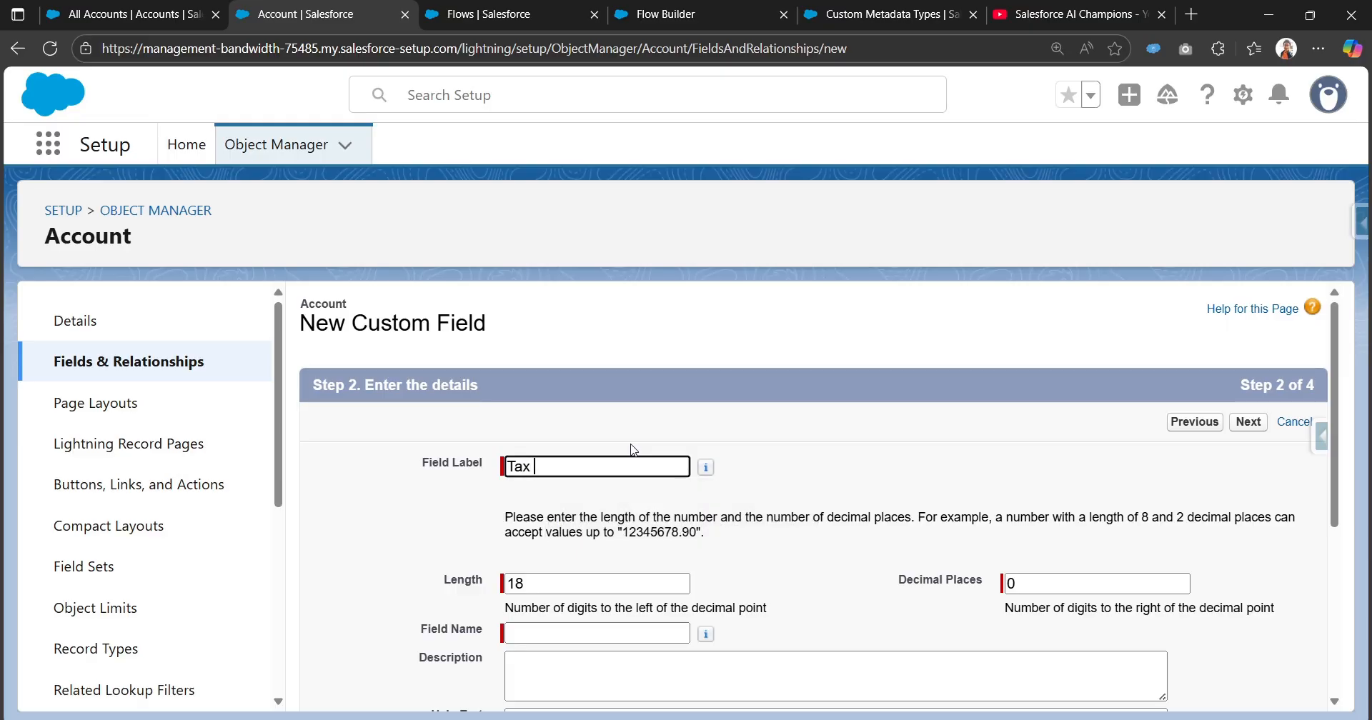
type(" Percentage")
scroll(660, 472, "down", 2)
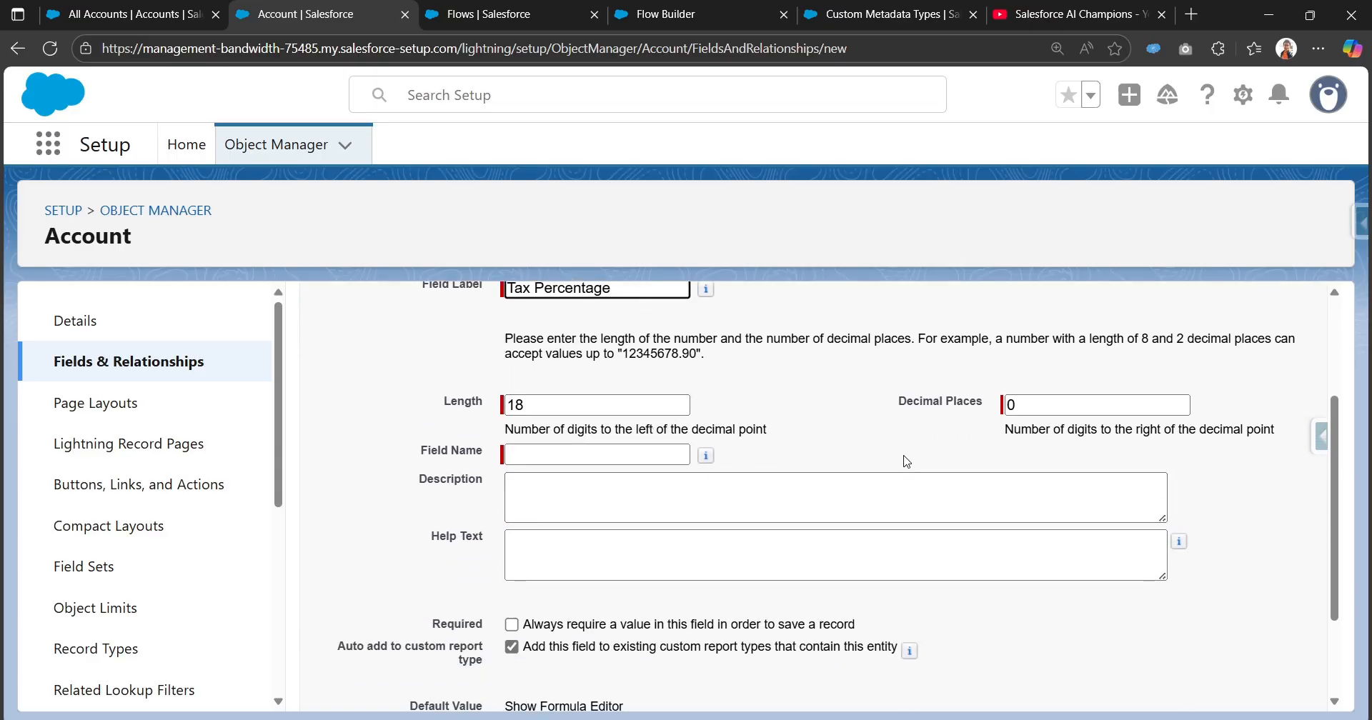
left_click(854, 442)
scroll(667, 558, "down", 1)
scroll(667, 558, "down", 1)
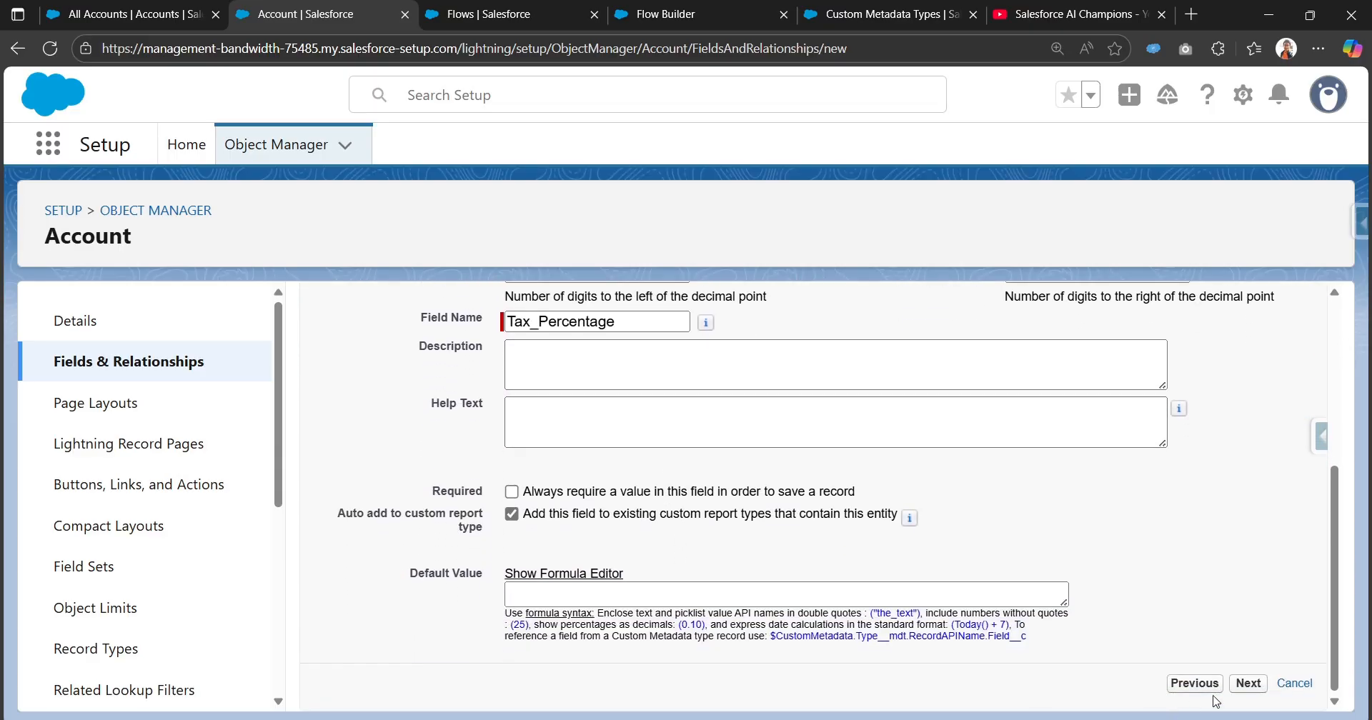
left_click(1249, 685)
Accept the default field-level security, keep the field on all Account page layouts and save it.
scroll(1221, 429, "down", 9)
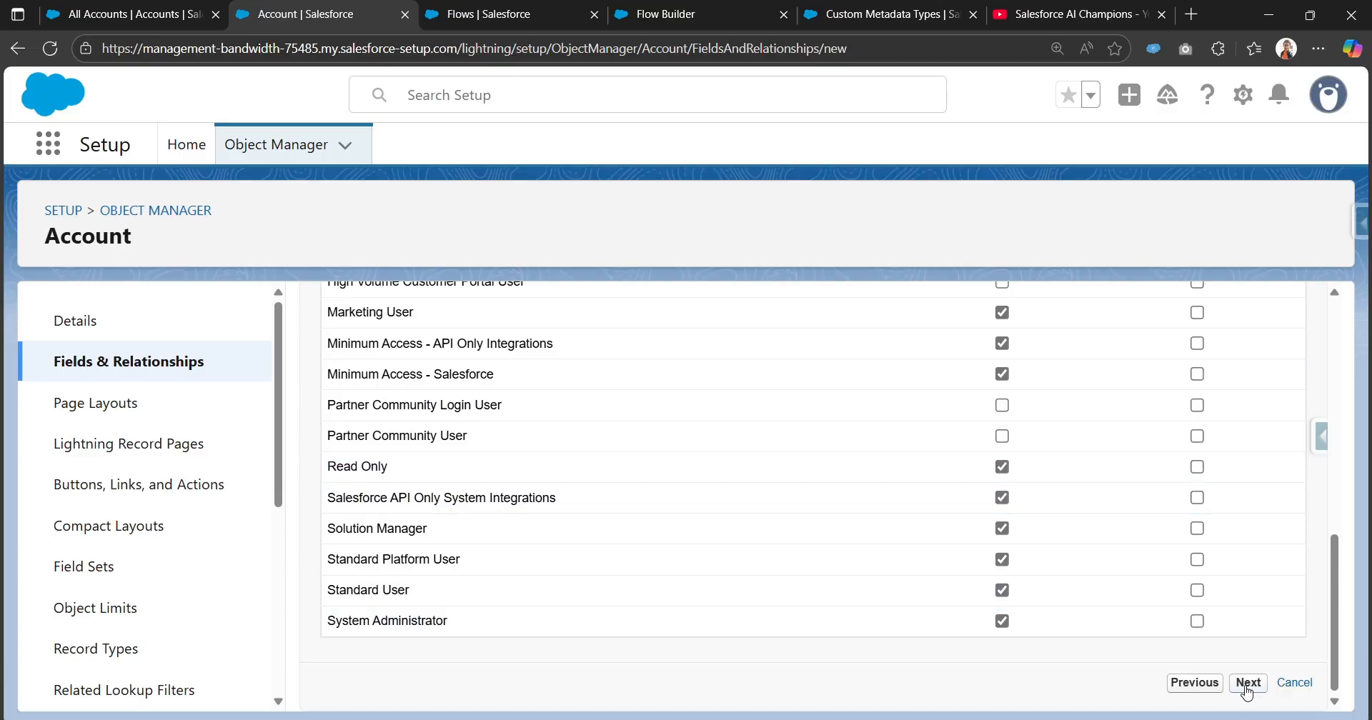
left_click(1246, 684)
scroll(1000, 514, "down", 4)
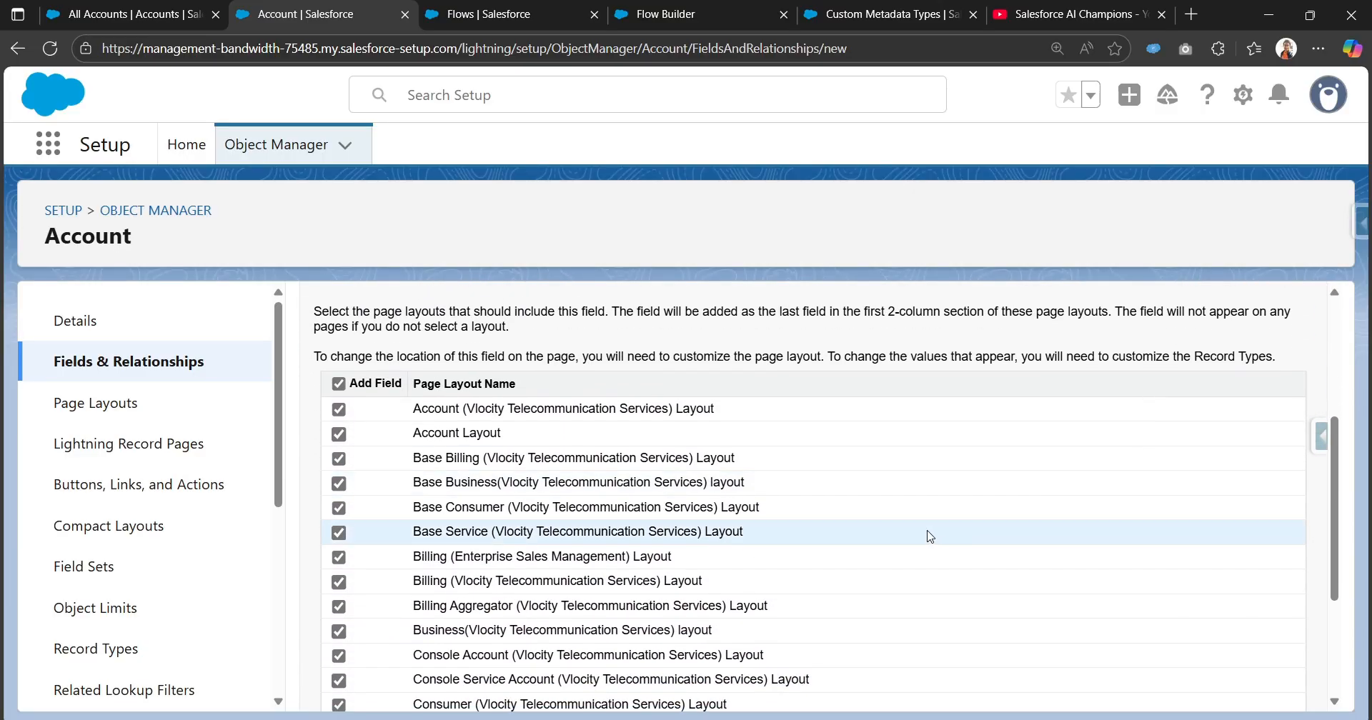
scroll(492, 488, "up", 1)
scroll(1034, 467, "down", 4)
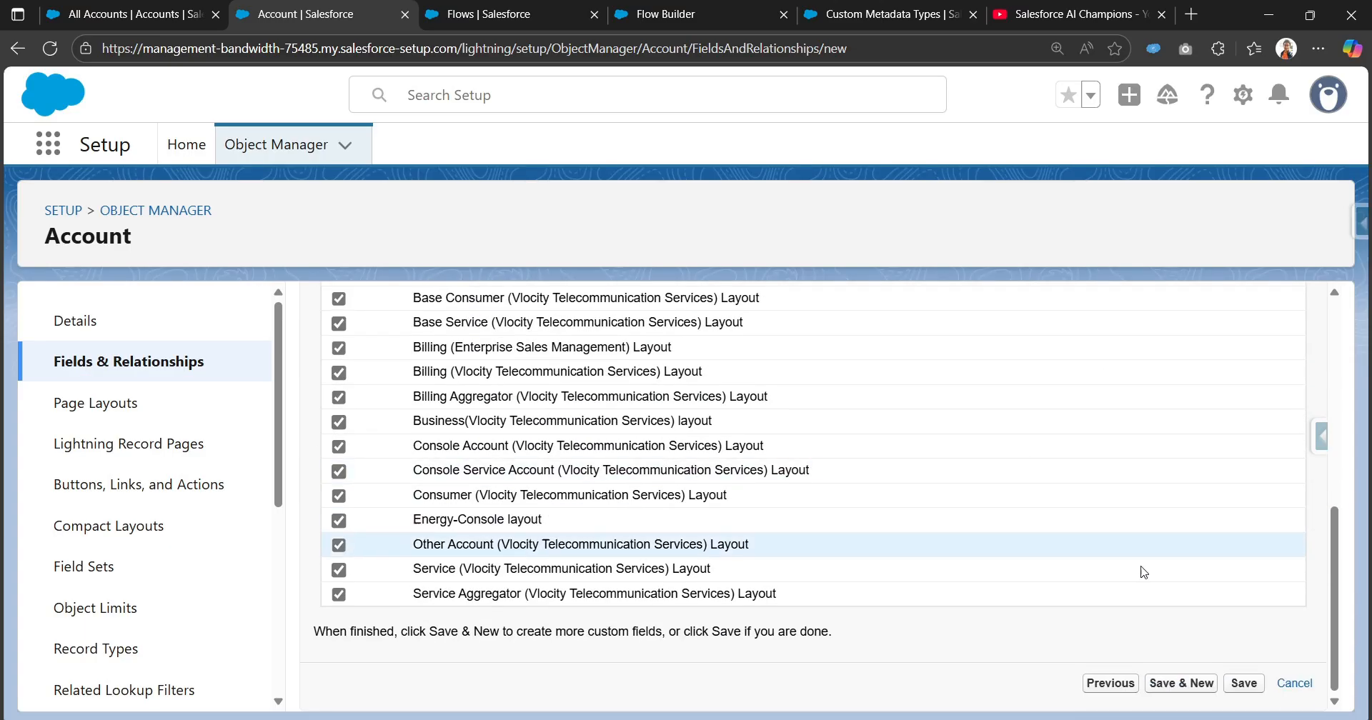
left_click(1244, 684)
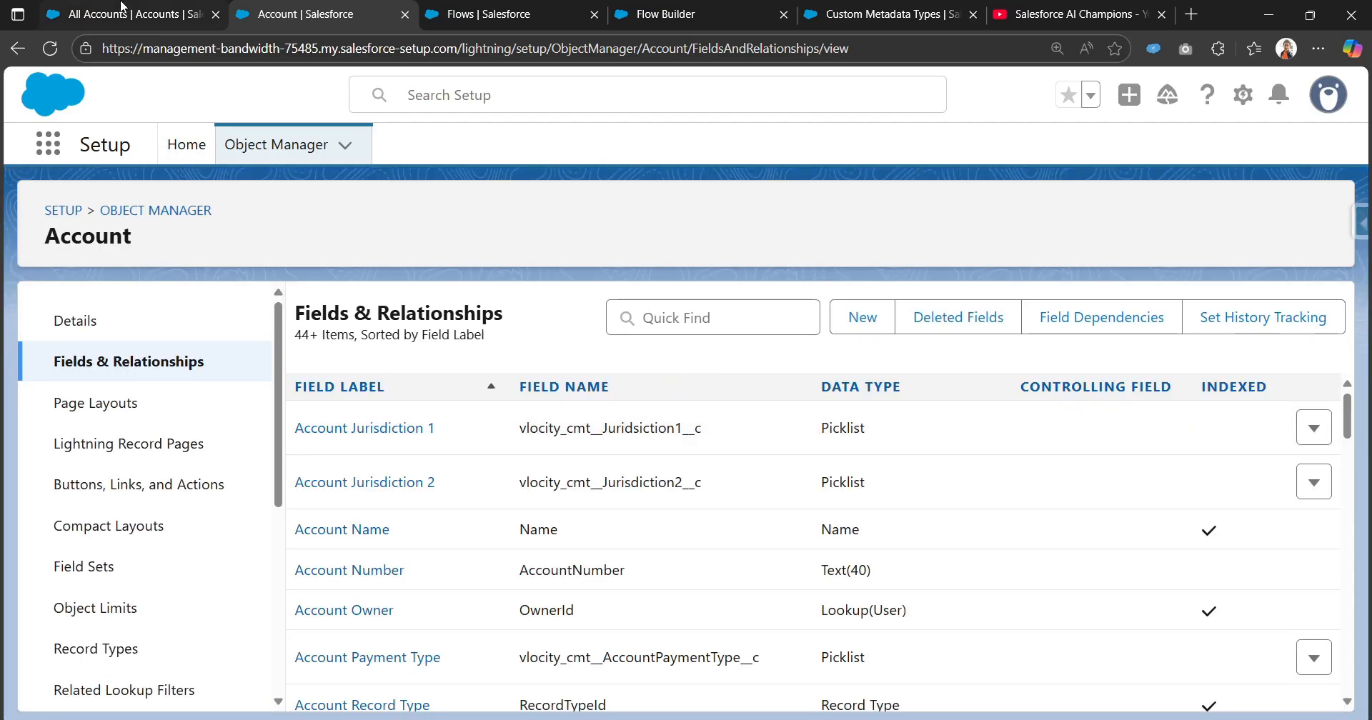
Return to the flow and save it with the label "Use custom metadata types in flow".
left_click(572, 18)
left_click(668, 14)
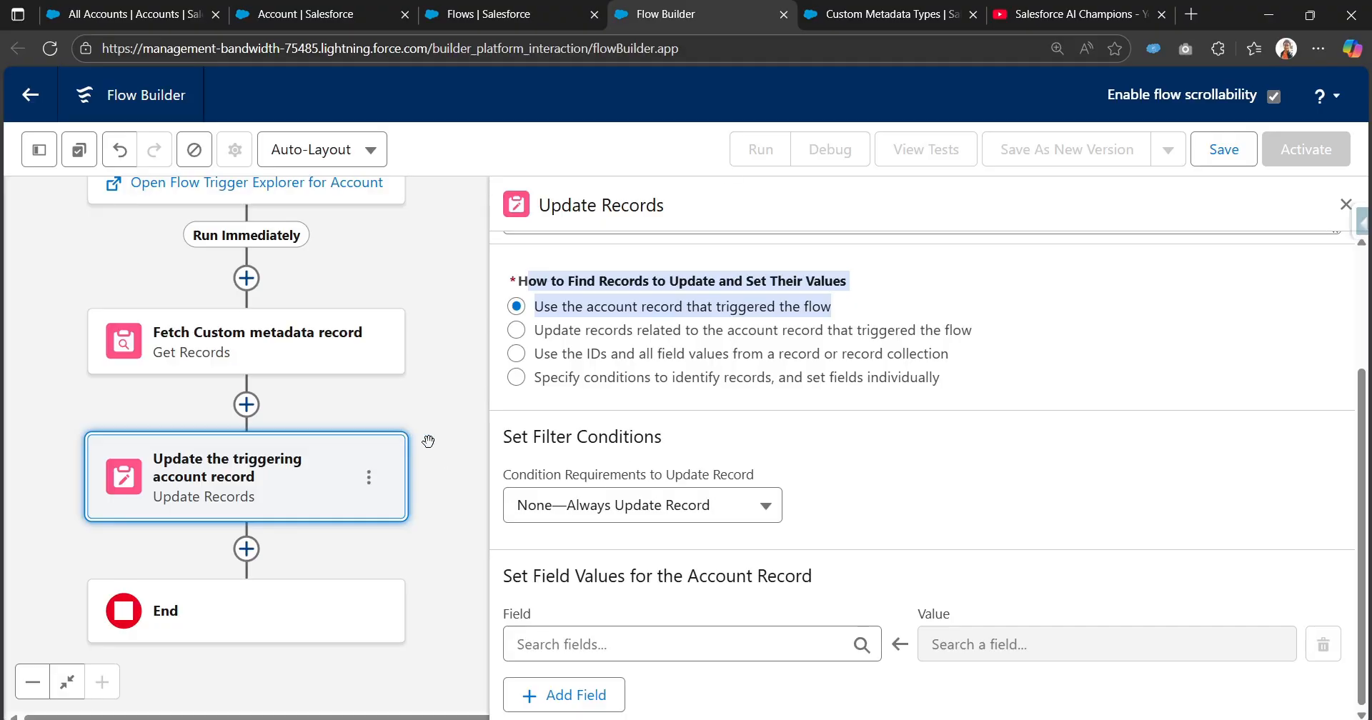
left_click(708, 646)
left_click(1223, 149)
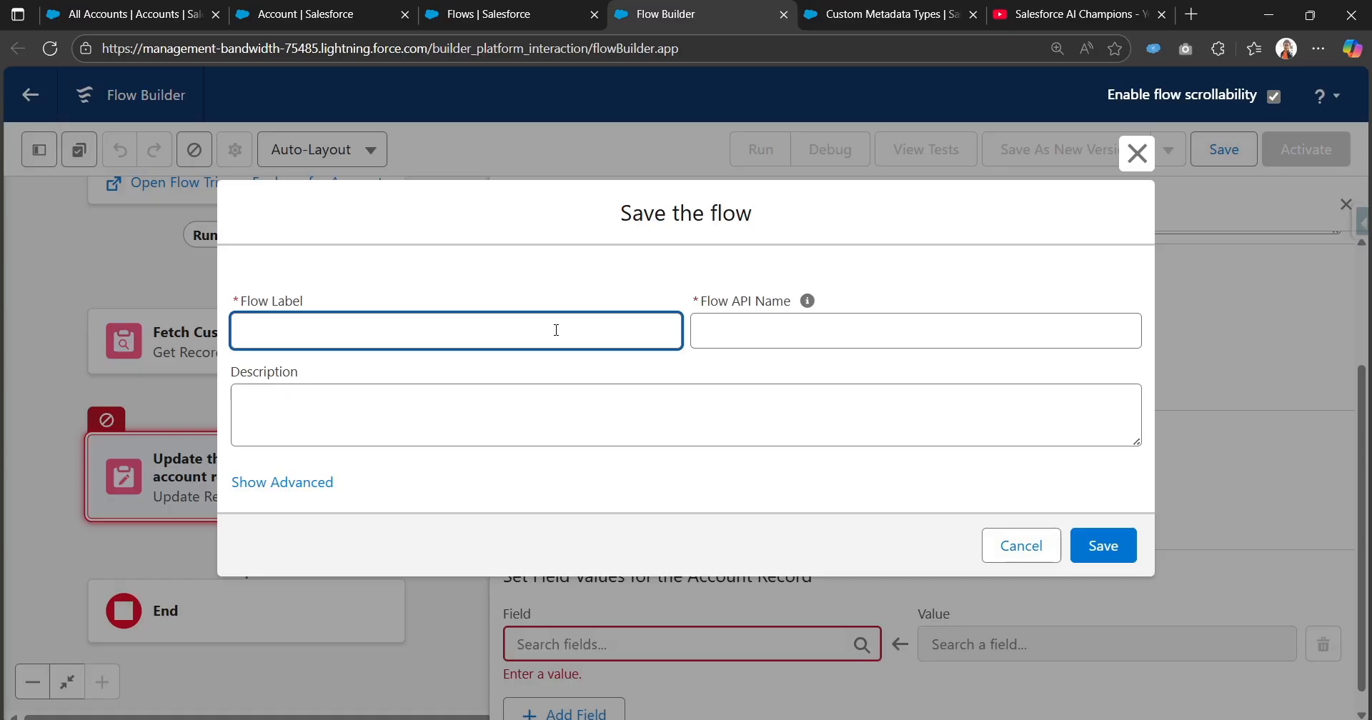
type("Use custom metada")
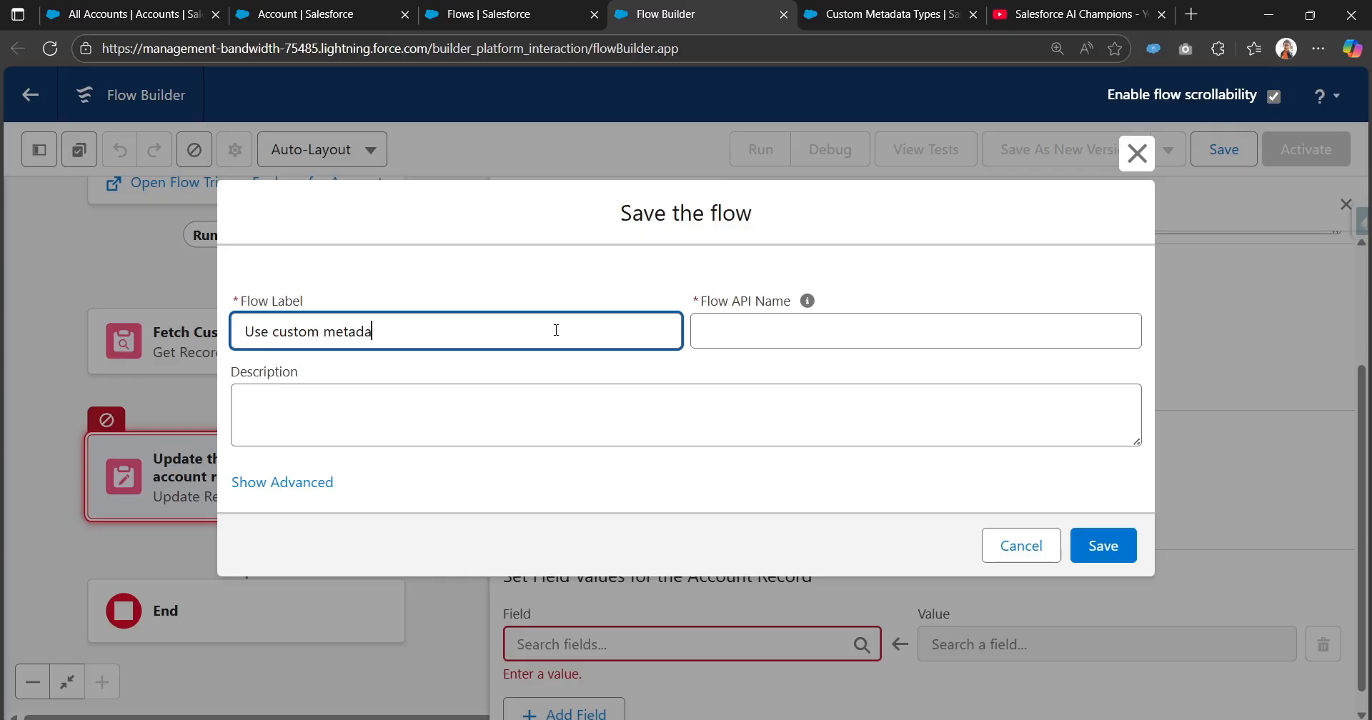
type("ta typoe")
type("ow")
key("Tab")
left_click(1120, 546)
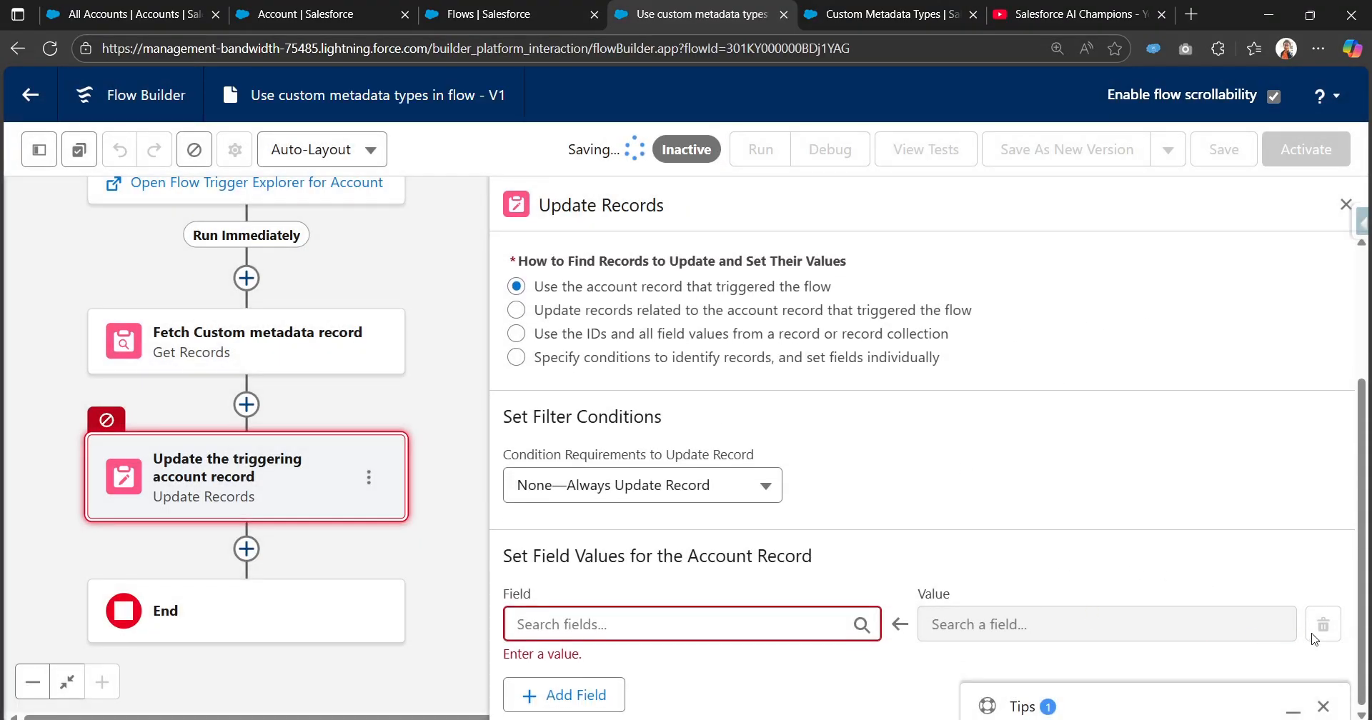
Delete the "Update the triggering account record" element, save the flow and reload its page.
left_click(428, 206)
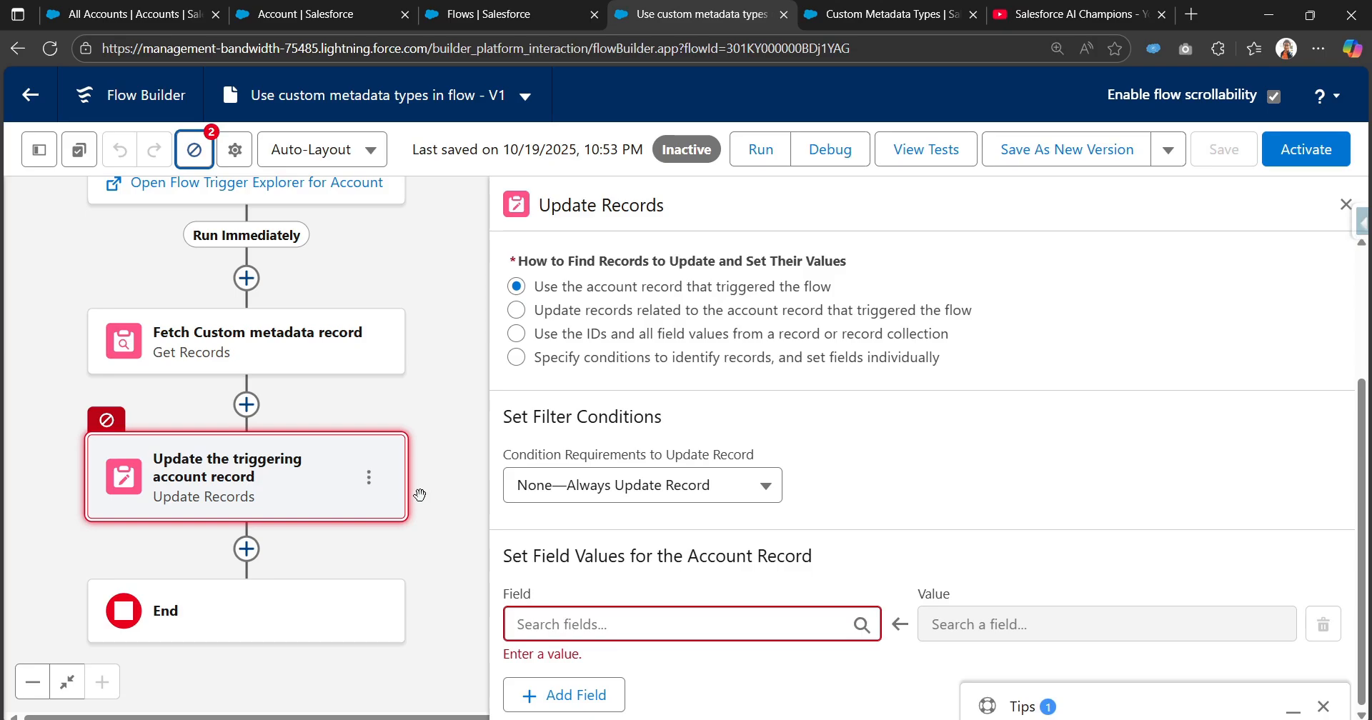
left_click(369, 476)
left_click(410, 600)
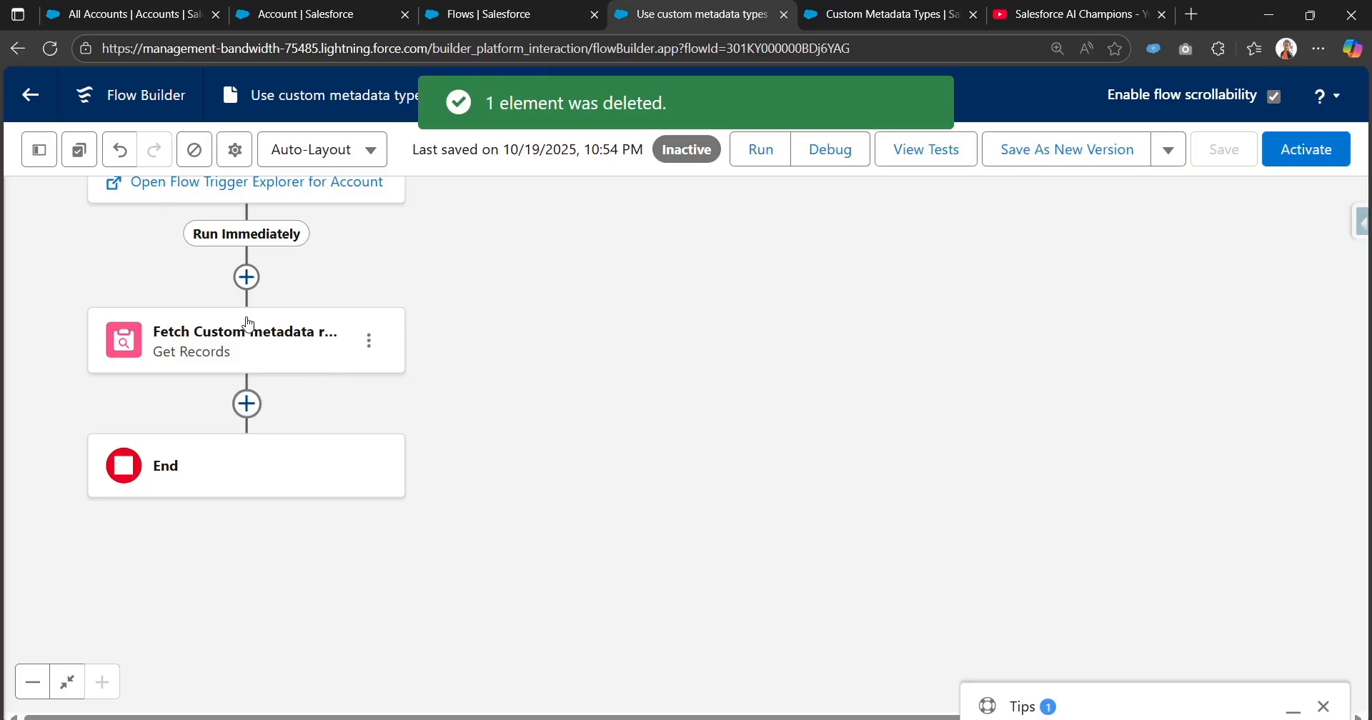
left_click(50, 49)
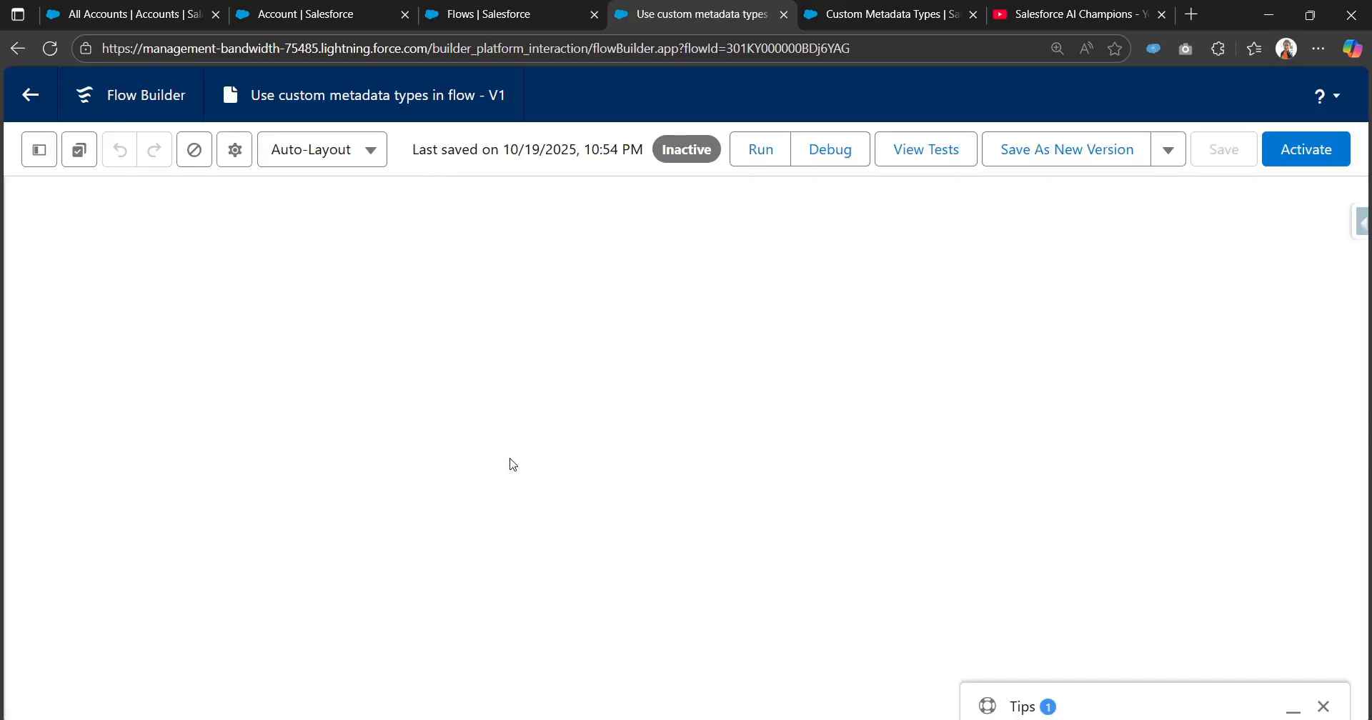
Add an Update Triggering Record element between the Fetch Custom metadata record element and the end of the flow.
left_click_drag(866, 627, 817, 347)
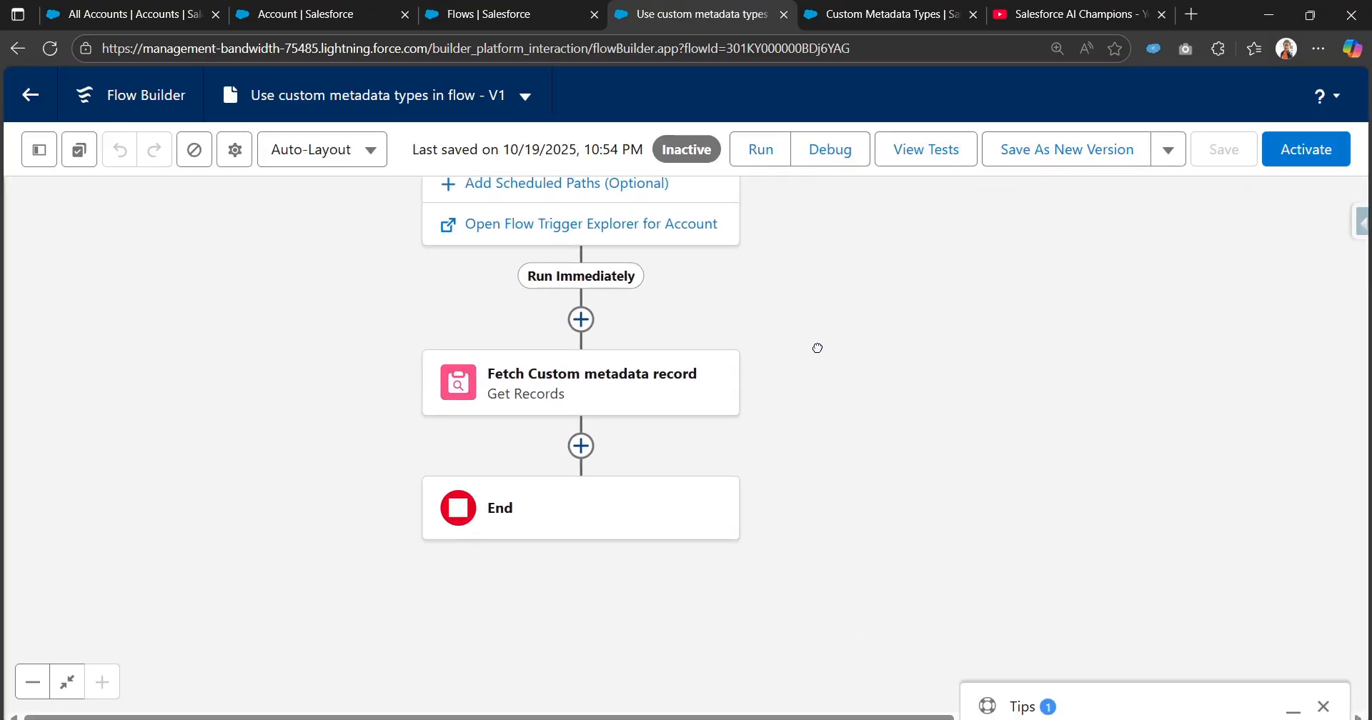
left_click(580, 440)
type("update")
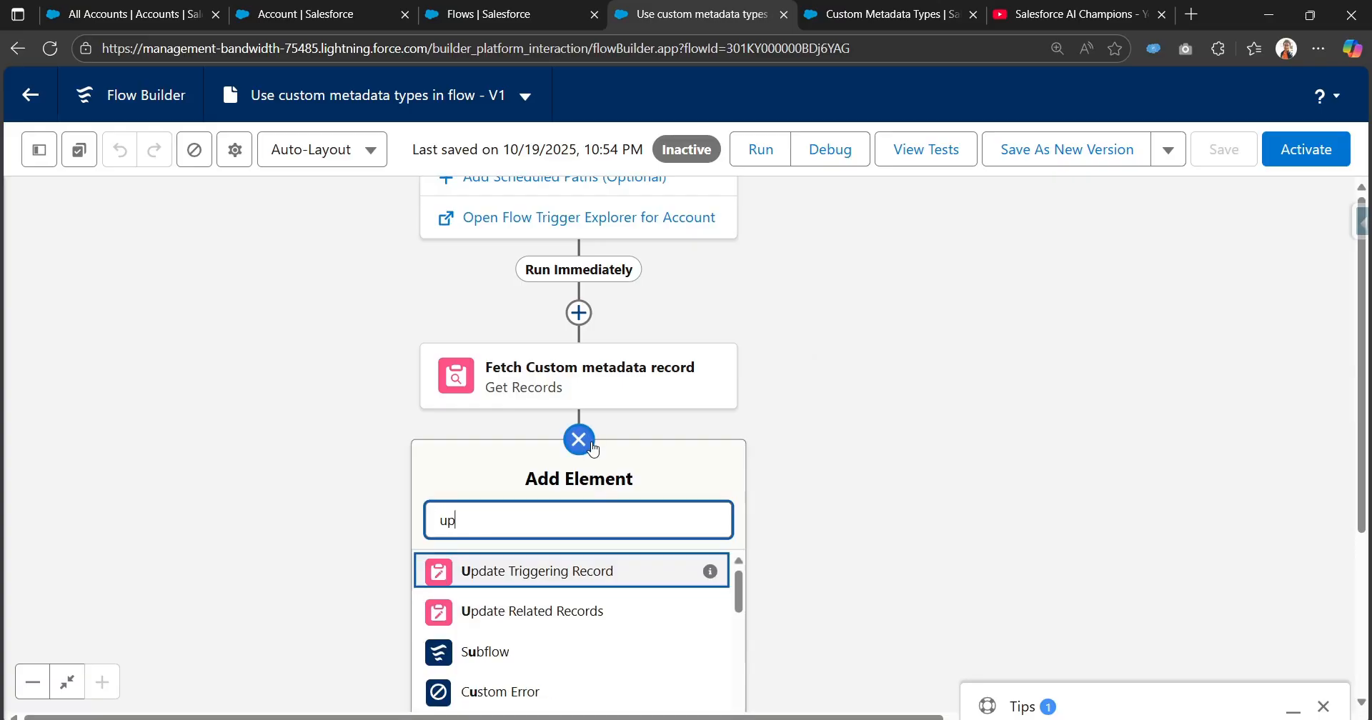
left_click(531, 571)
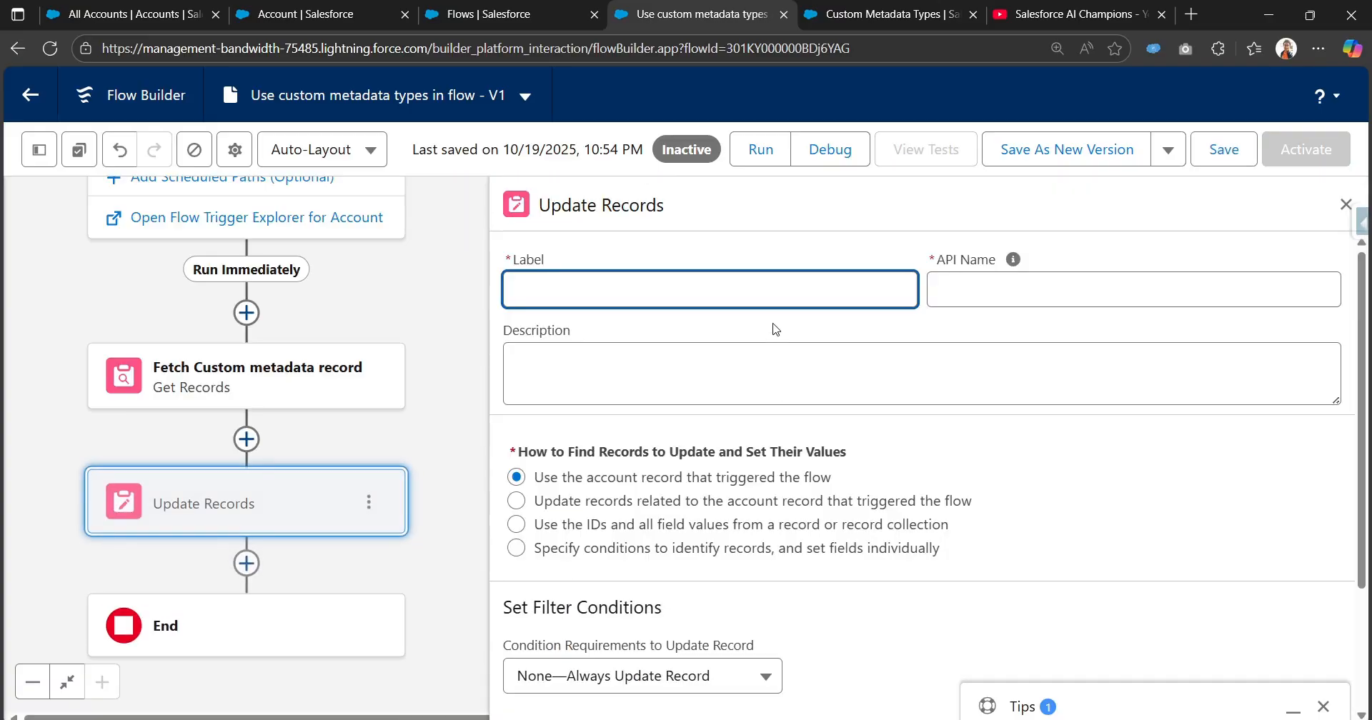
Label the new update element "Update the triggering account record" and let its API name fill in.
type("Update th")
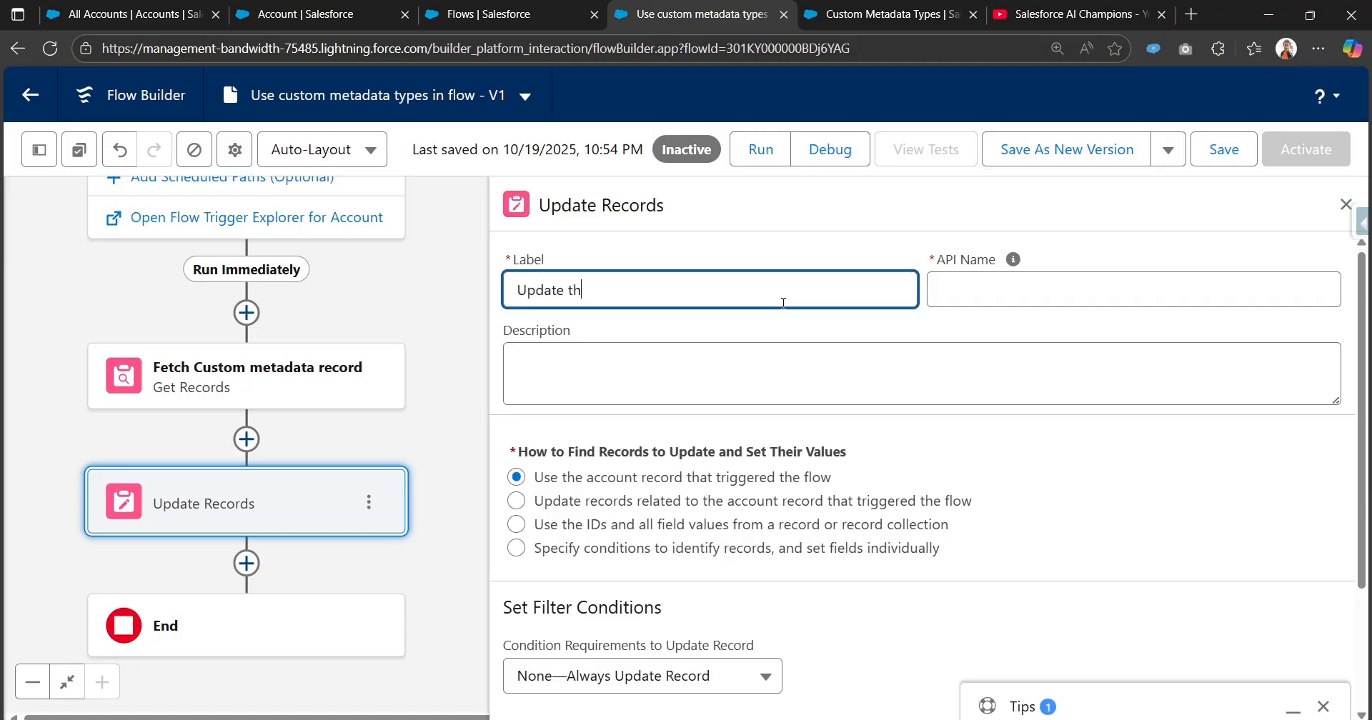
type("e triggering account reco")
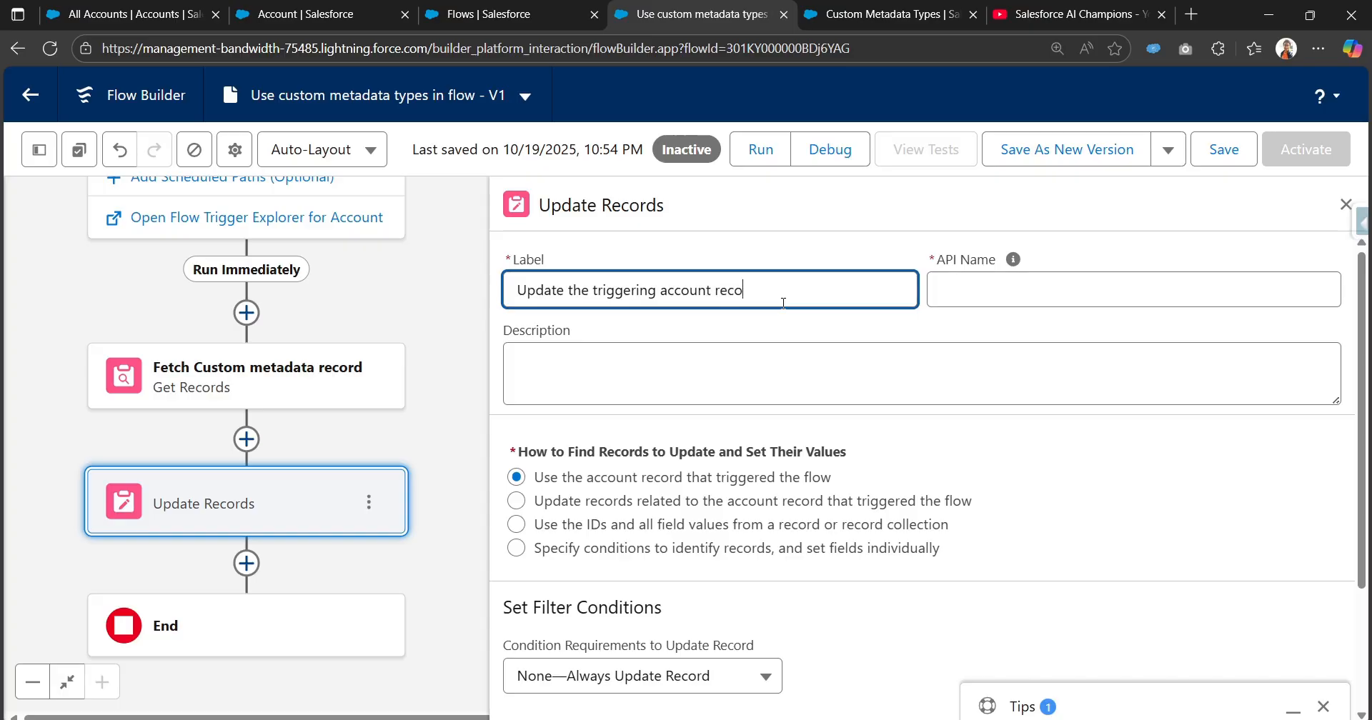
type("rd")
key("Tab")
scroll(789, 457, "down", 2)
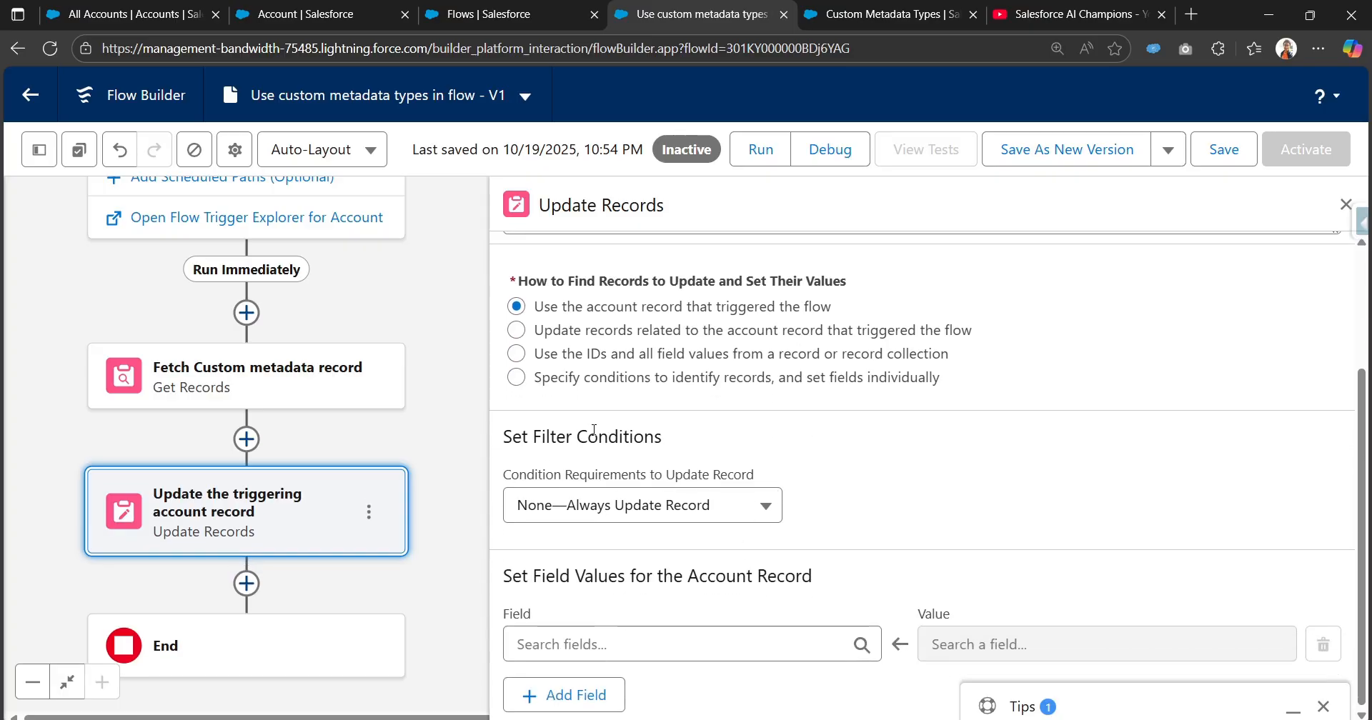
Set the account's Tax Percentage field to Tax Percentage from the fetched Tax Rule record and save the flow.
left_click(1323, 708)
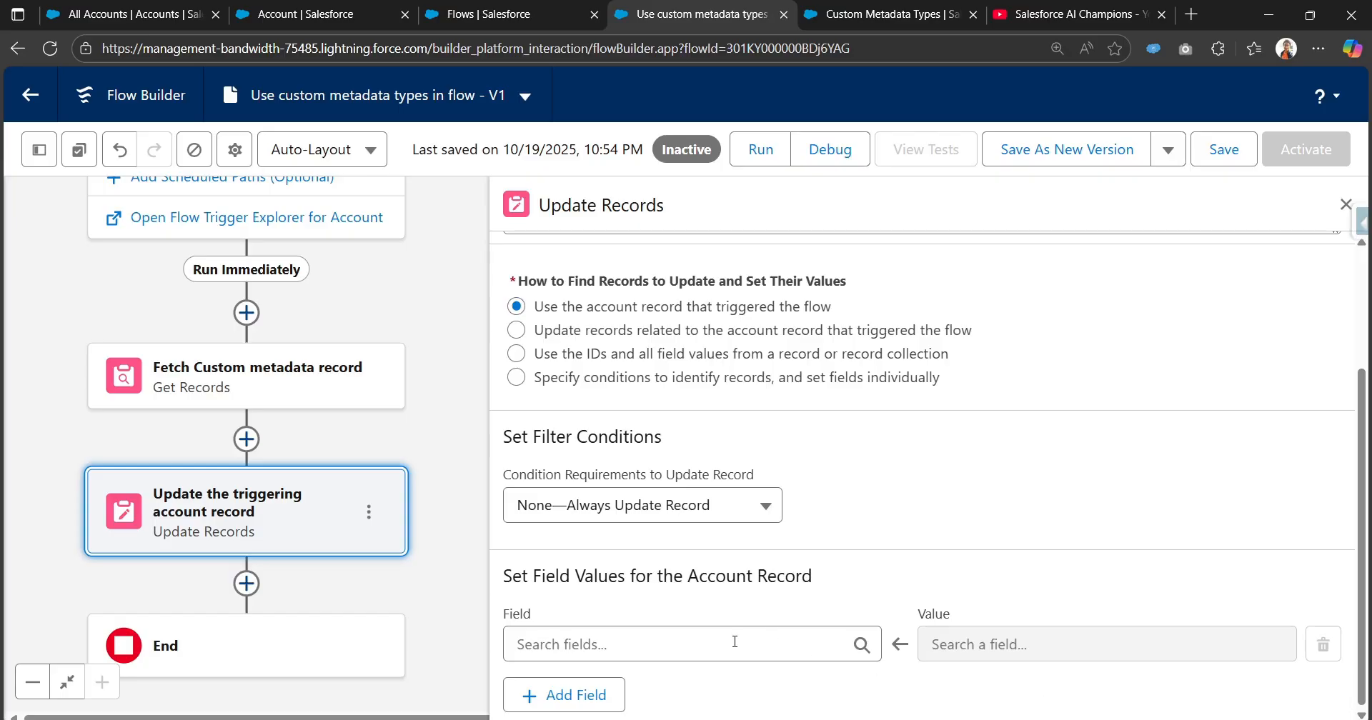
left_click(733, 641)
type("tax ")
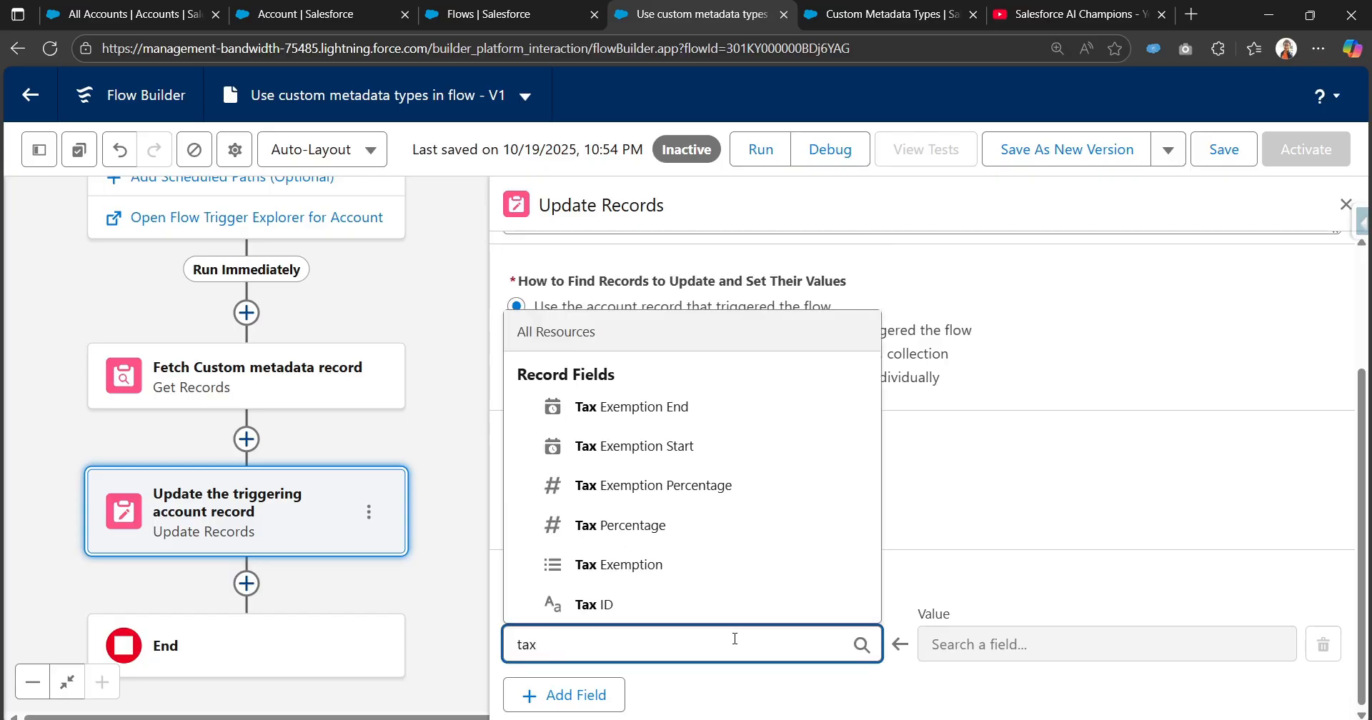
type("per")
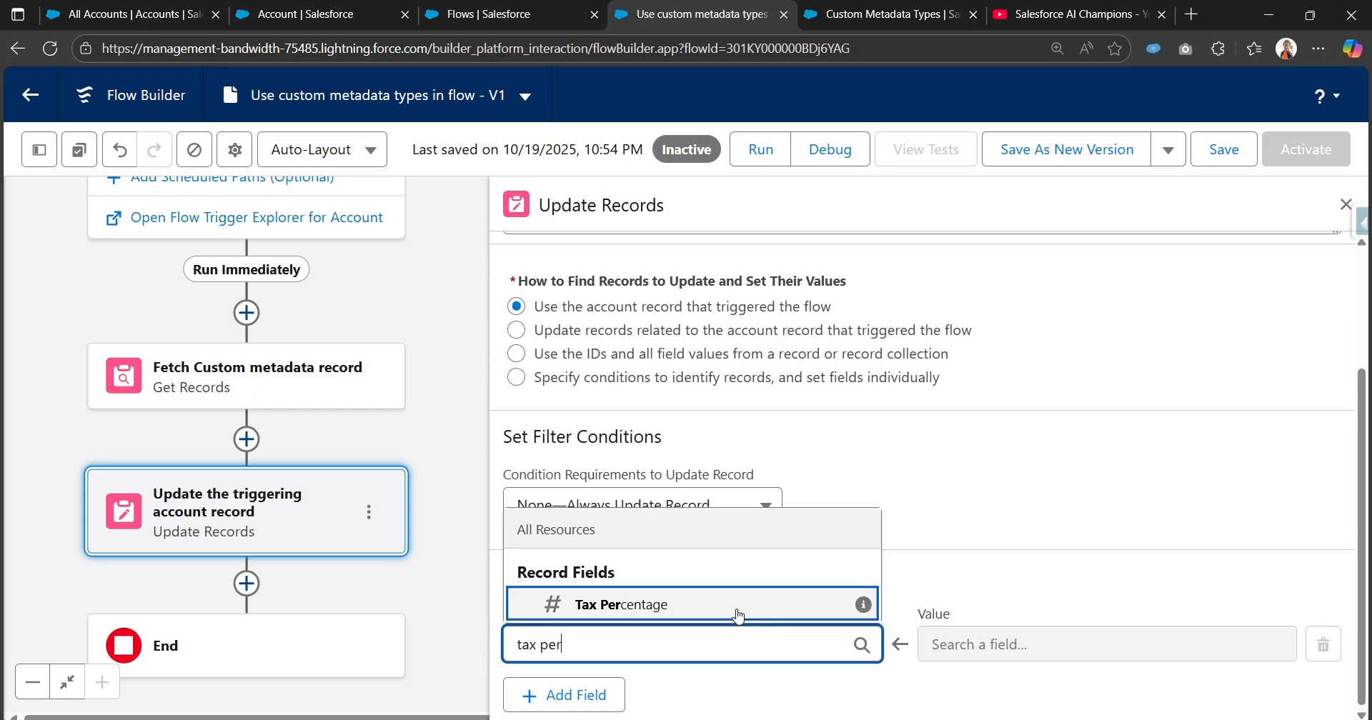
left_click(735, 607)
left_click(1006, 635)
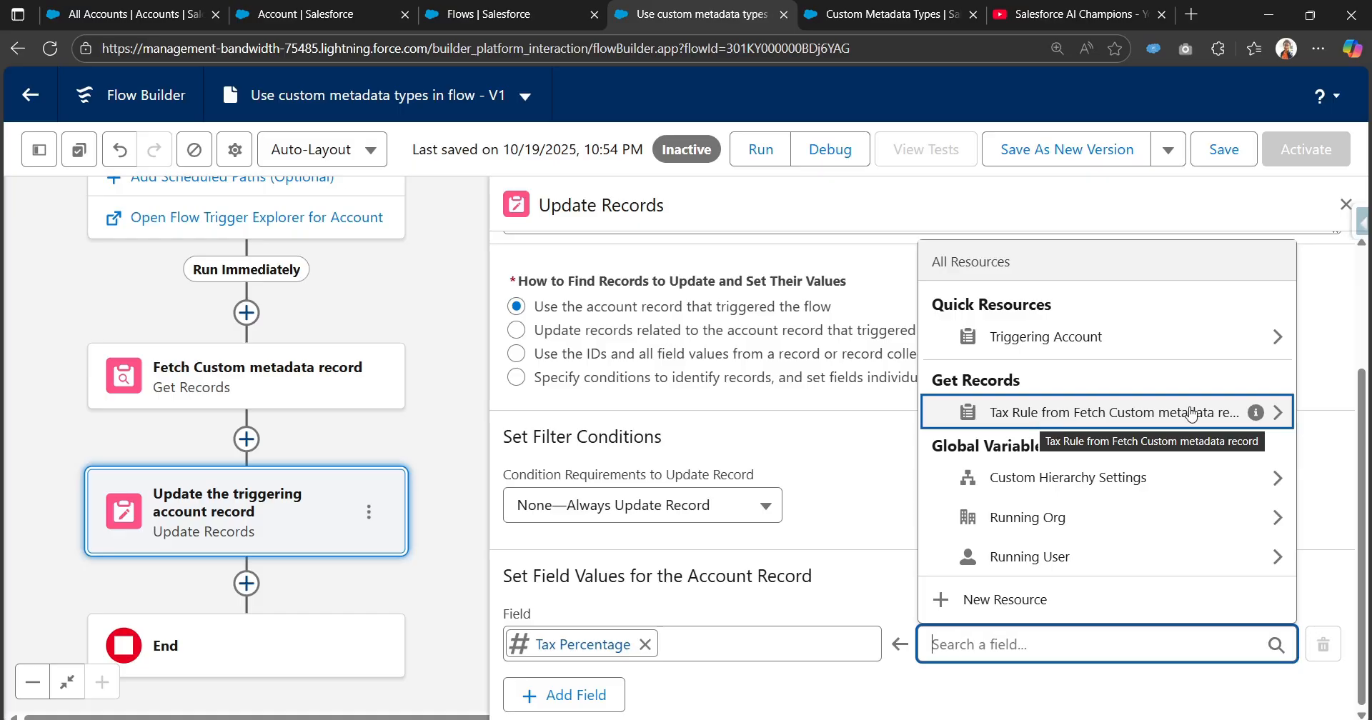
left_click(1070, 413)
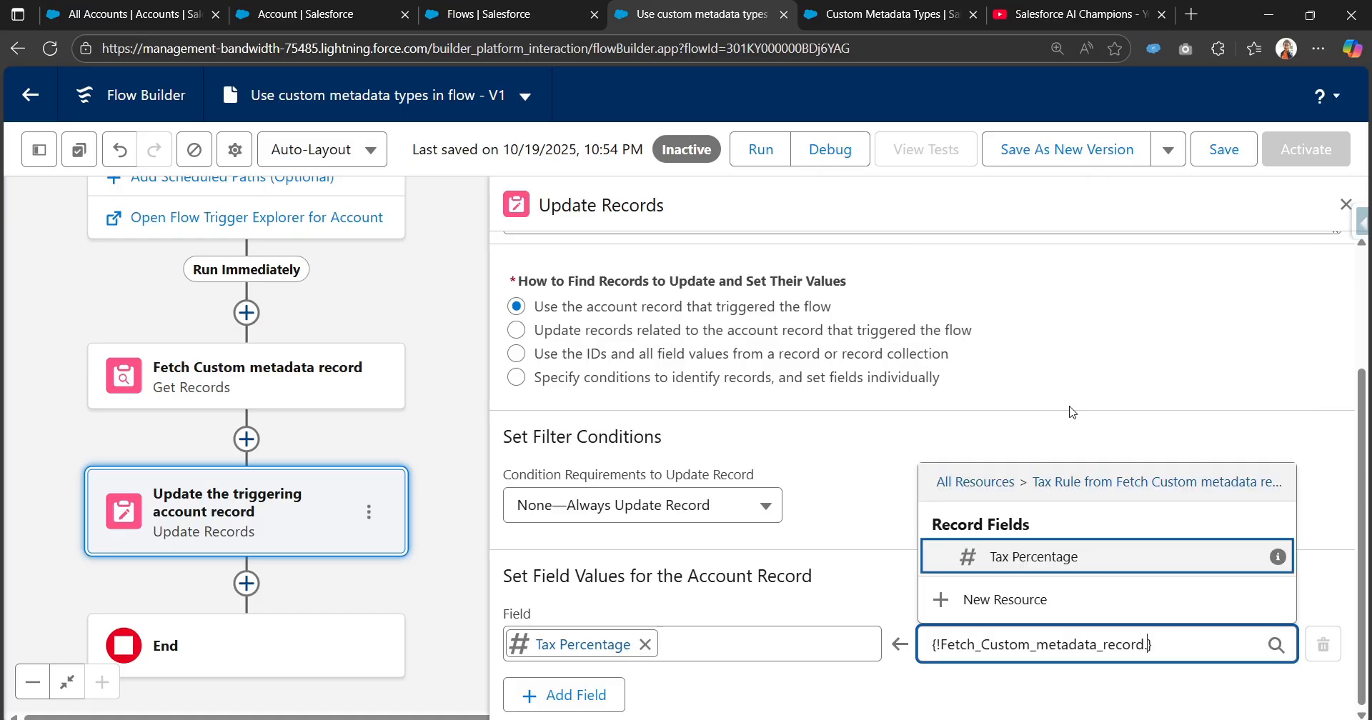
left_click(1105, 565)
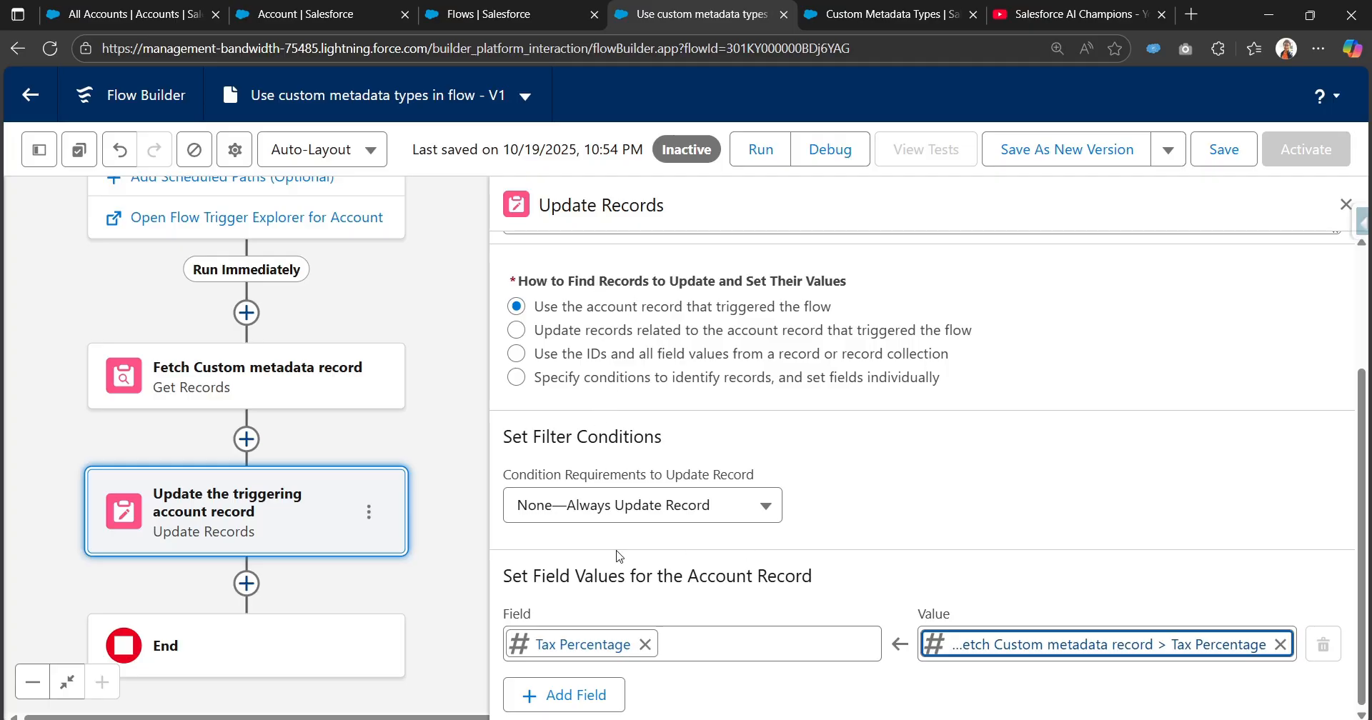
left_click(1220, 150)
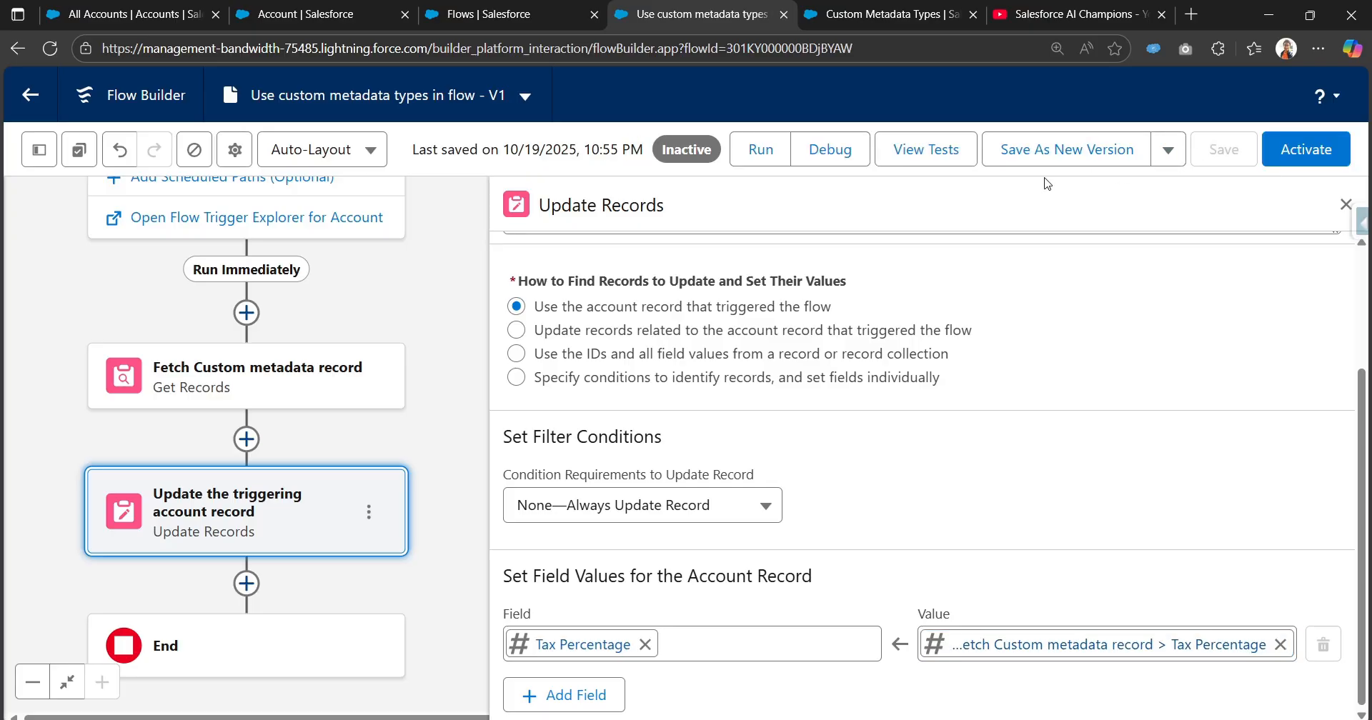
Debug the flow with the testt account as triggering record, skipping the start condition requirements.
left_click(829, 151)
scroll(155, 450, "down", 3)
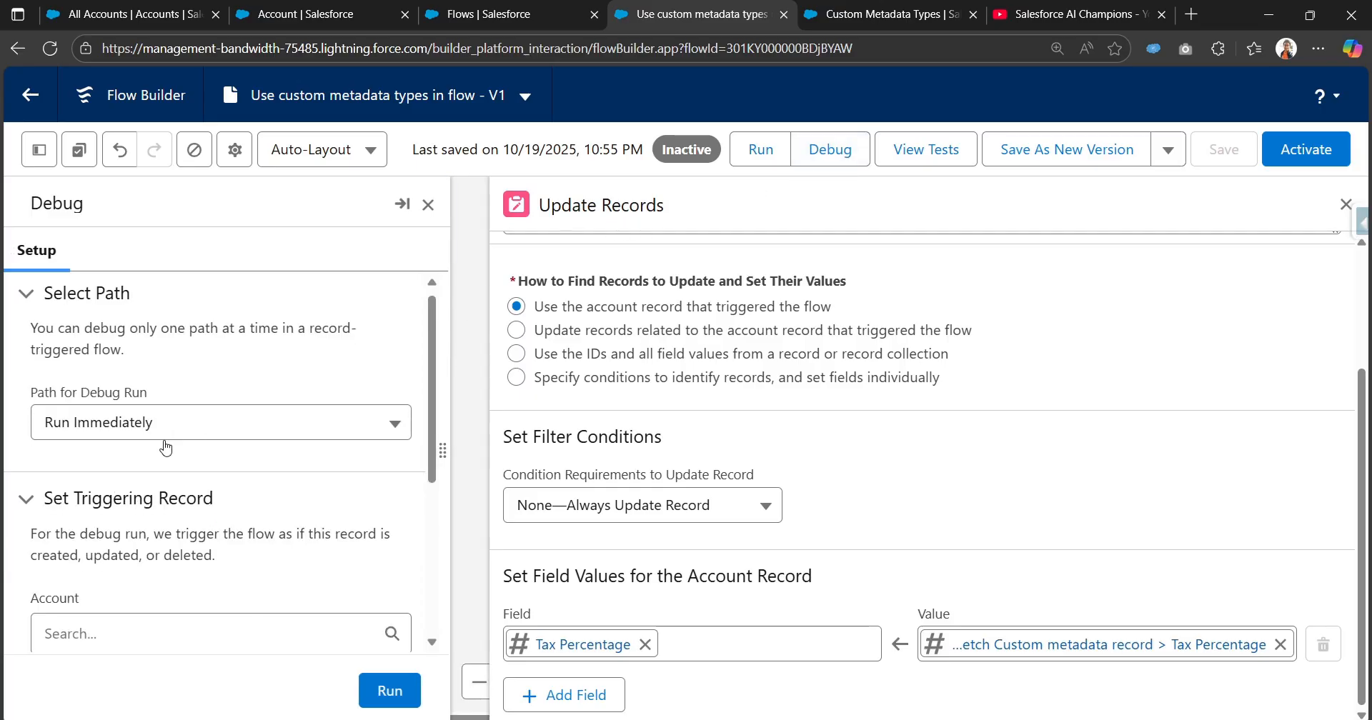
left_click(162, 460)
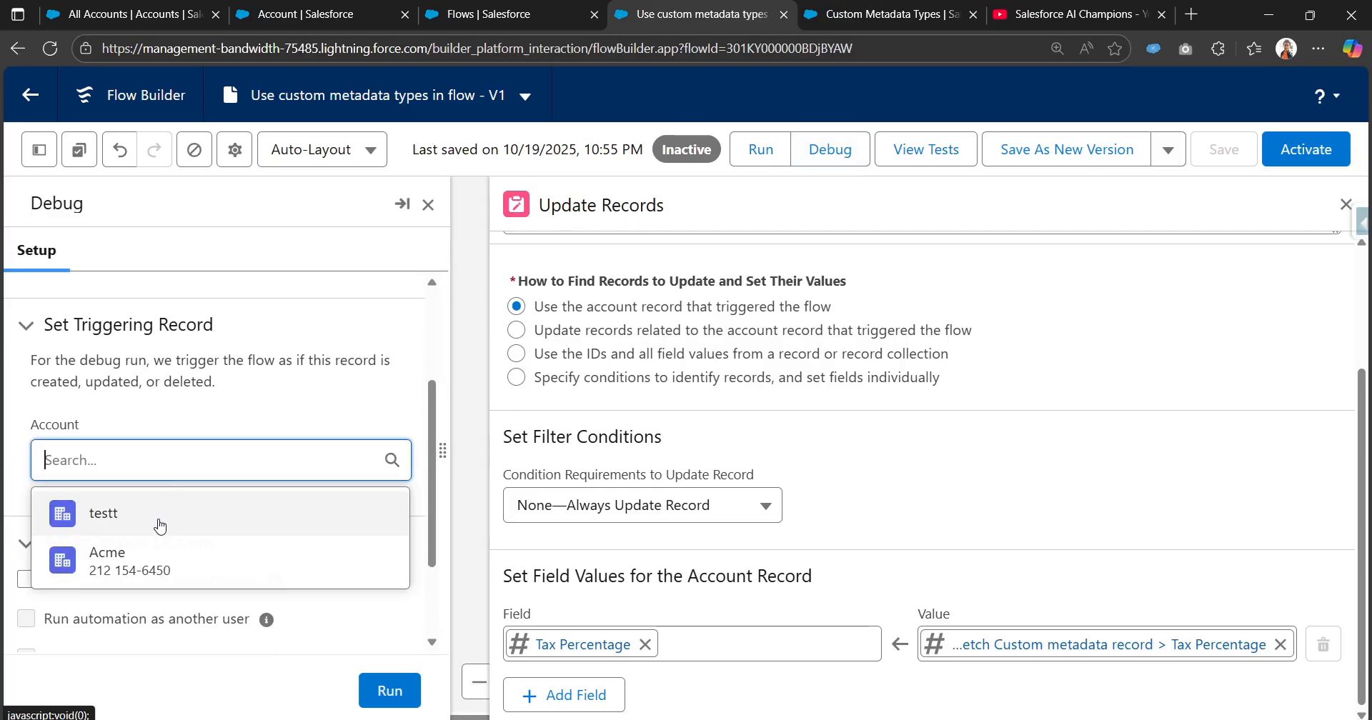
left_click(159, 526)
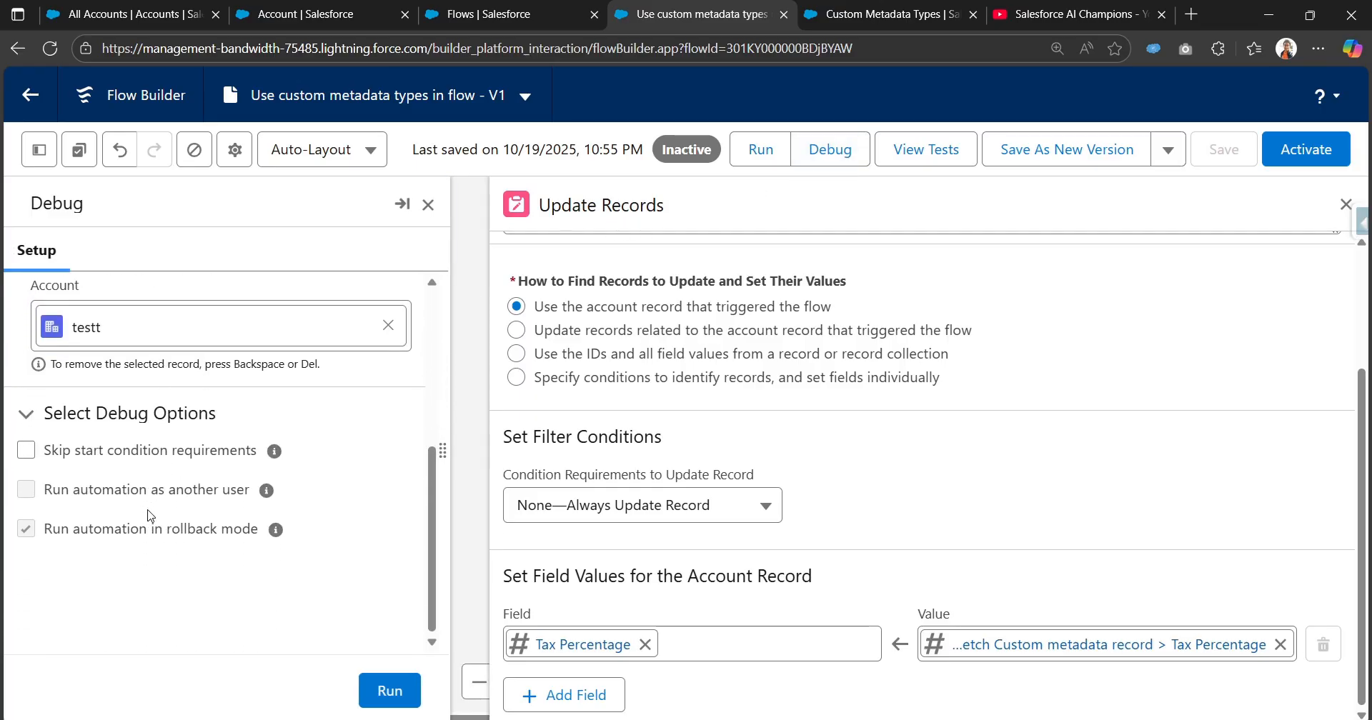
left_click(29, 455)
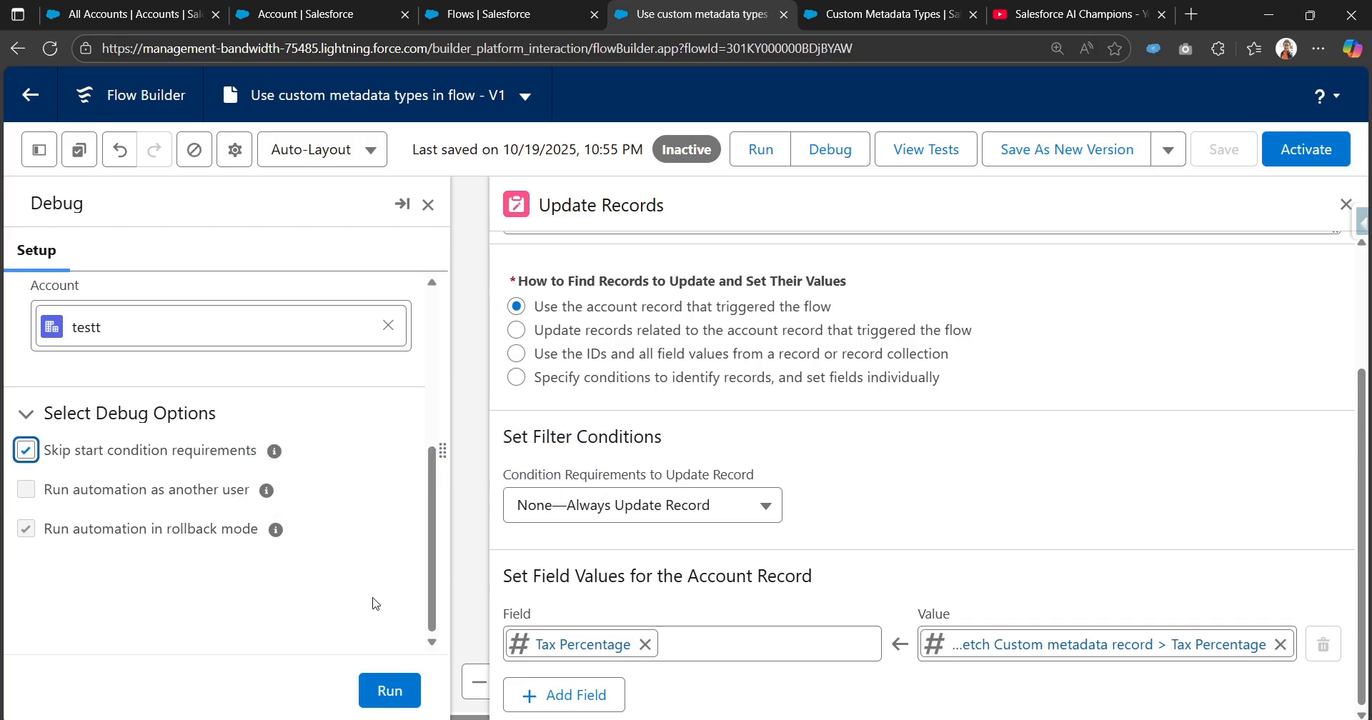
left_click(389, 689)
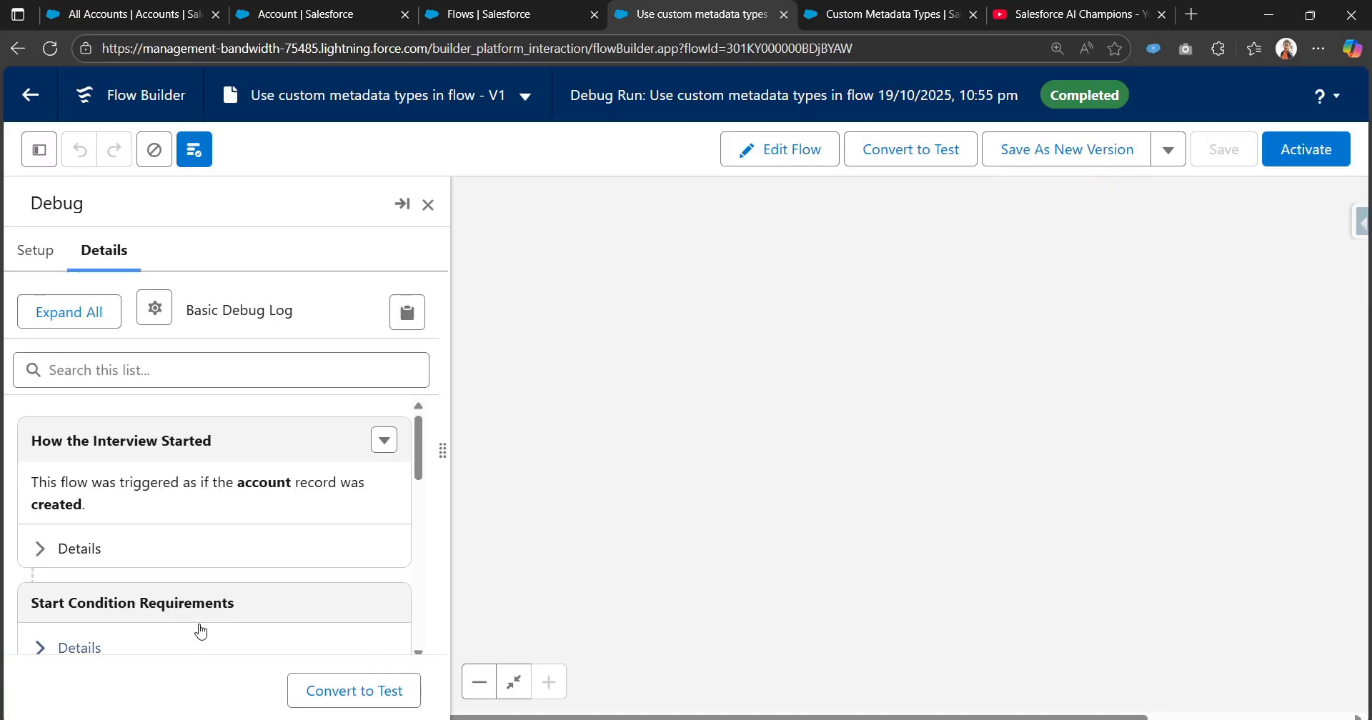
Switch to the All Accounts list and open the Acme account record.
left_click(484, 13)
left_click(307, 14)
left_click(133, 13)
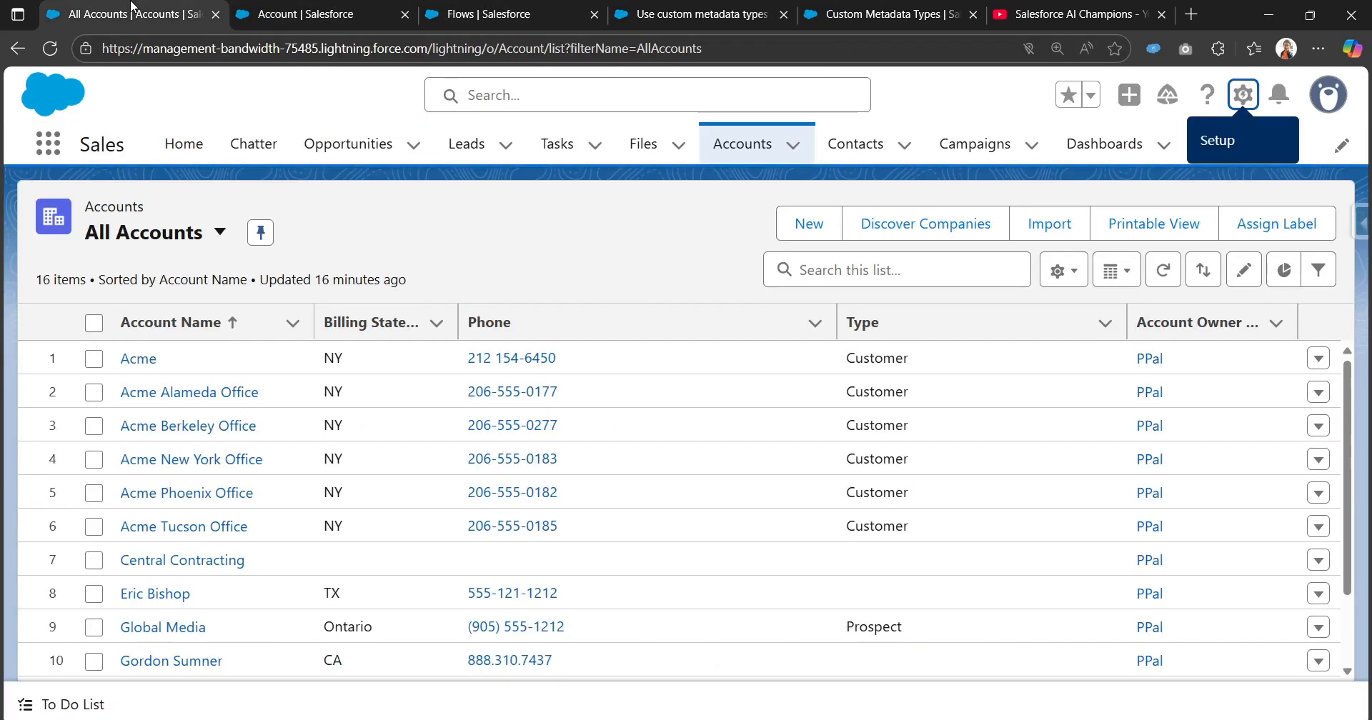
left_click(134, 360)
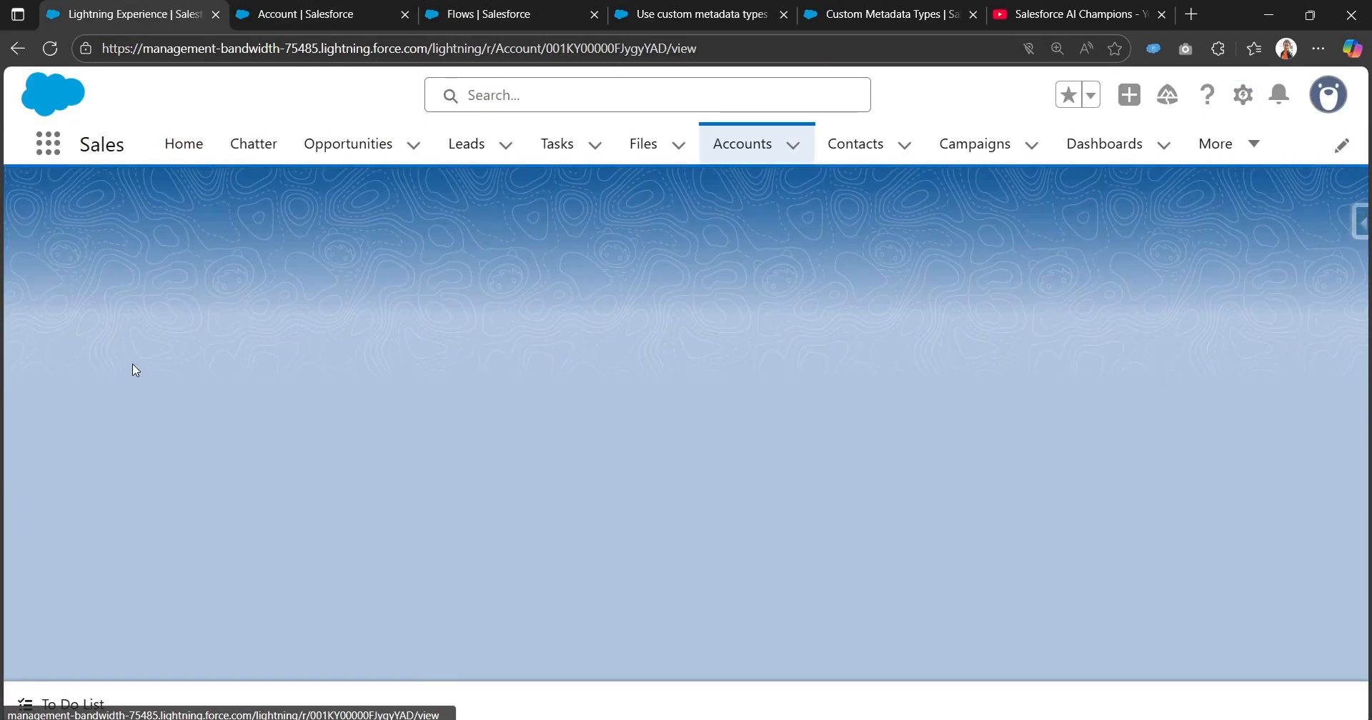
Open the Acme account's details and look at its billing address country.
scroll(131, 367, "down", 5)
scroll(132, 432, "up", 5)
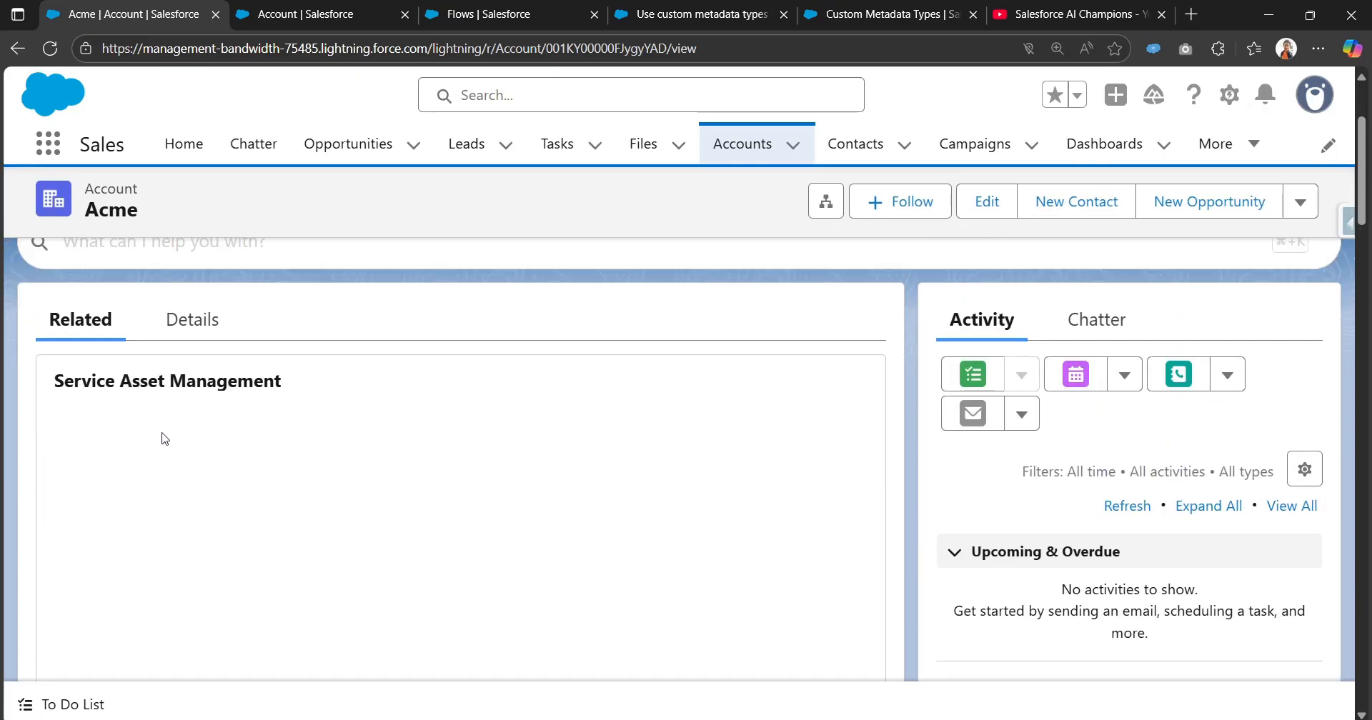
left_click(190, 497)
scroll(188, 501, "down", 5)
scroll(191, 505, "down", 2)
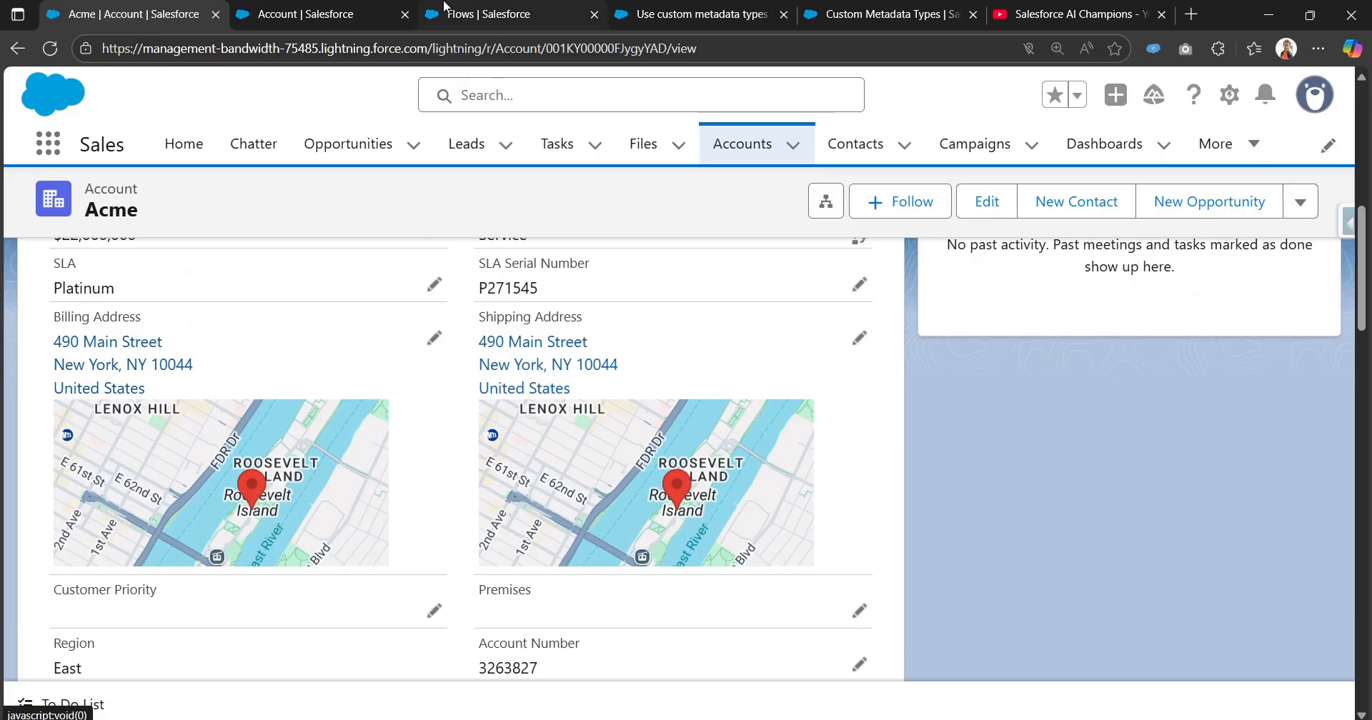
Check the country and tax percentage of the USA Tax record in the Tax Rules list.
left_click(493, 15)
left_click(308, 14)
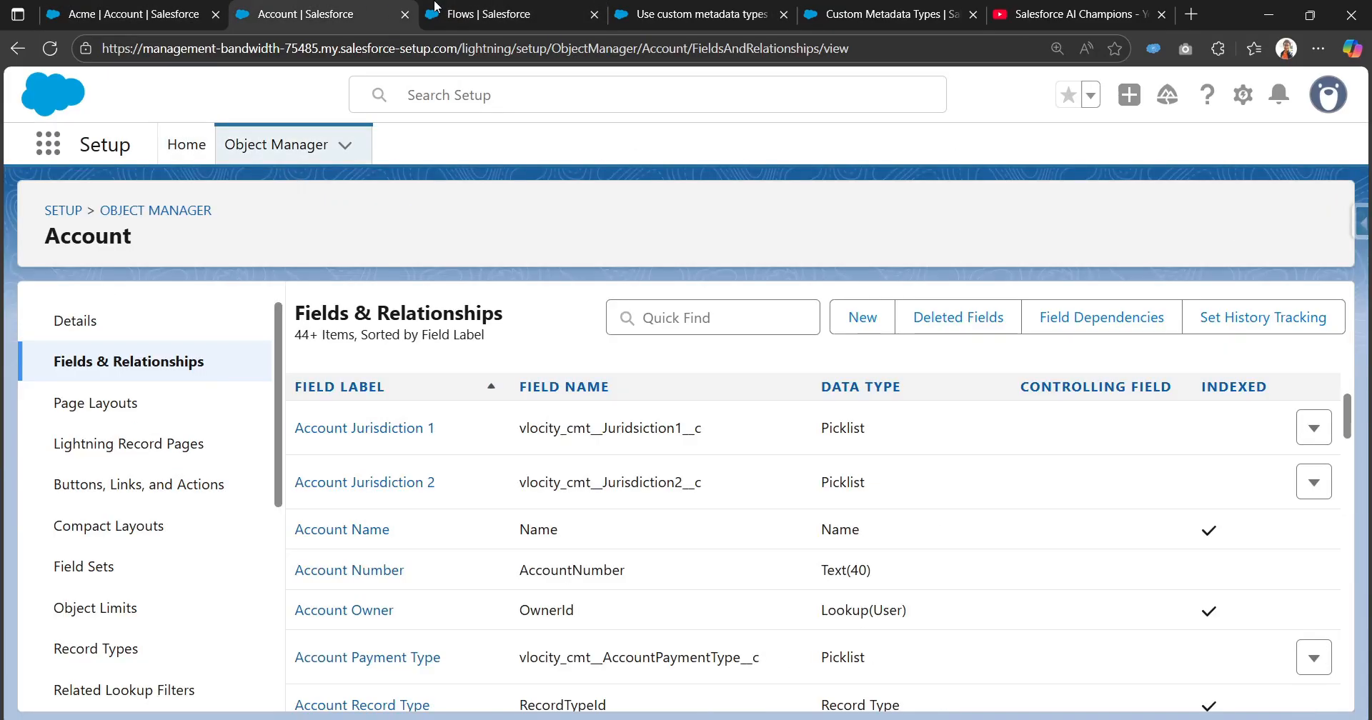
left_click(836, 14)
left_click_drag(804, 521, 886, 522)
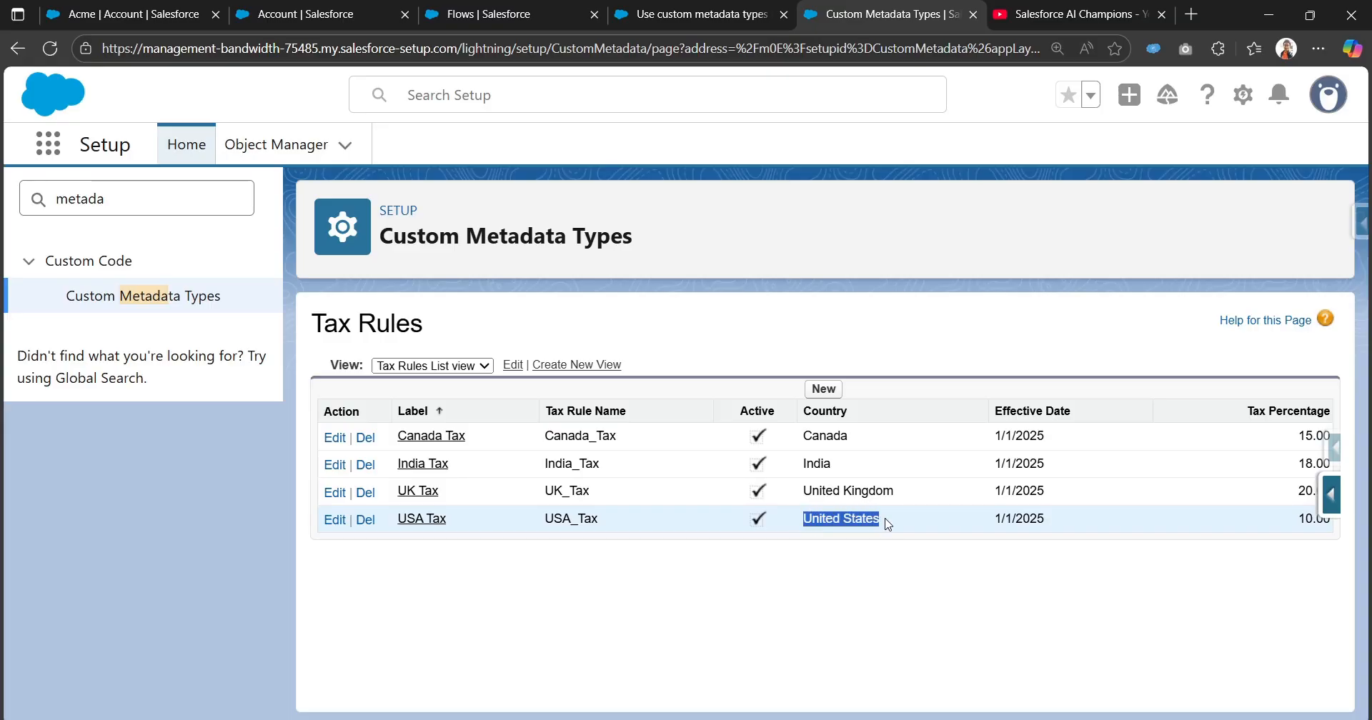
left_click_drag(1298, 528, 1311, 522)
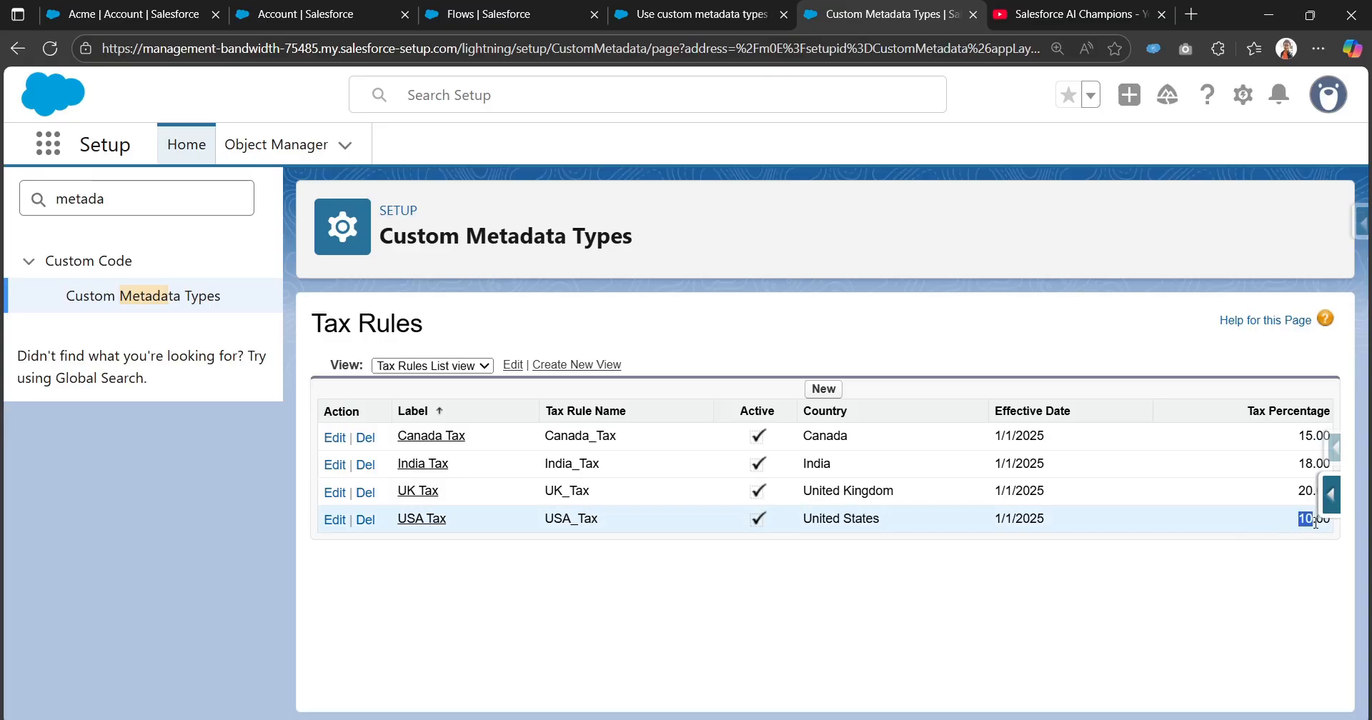
Return to the flow's debug run and expand the details of the Update the triggering account record element.
left_click(629, 13)
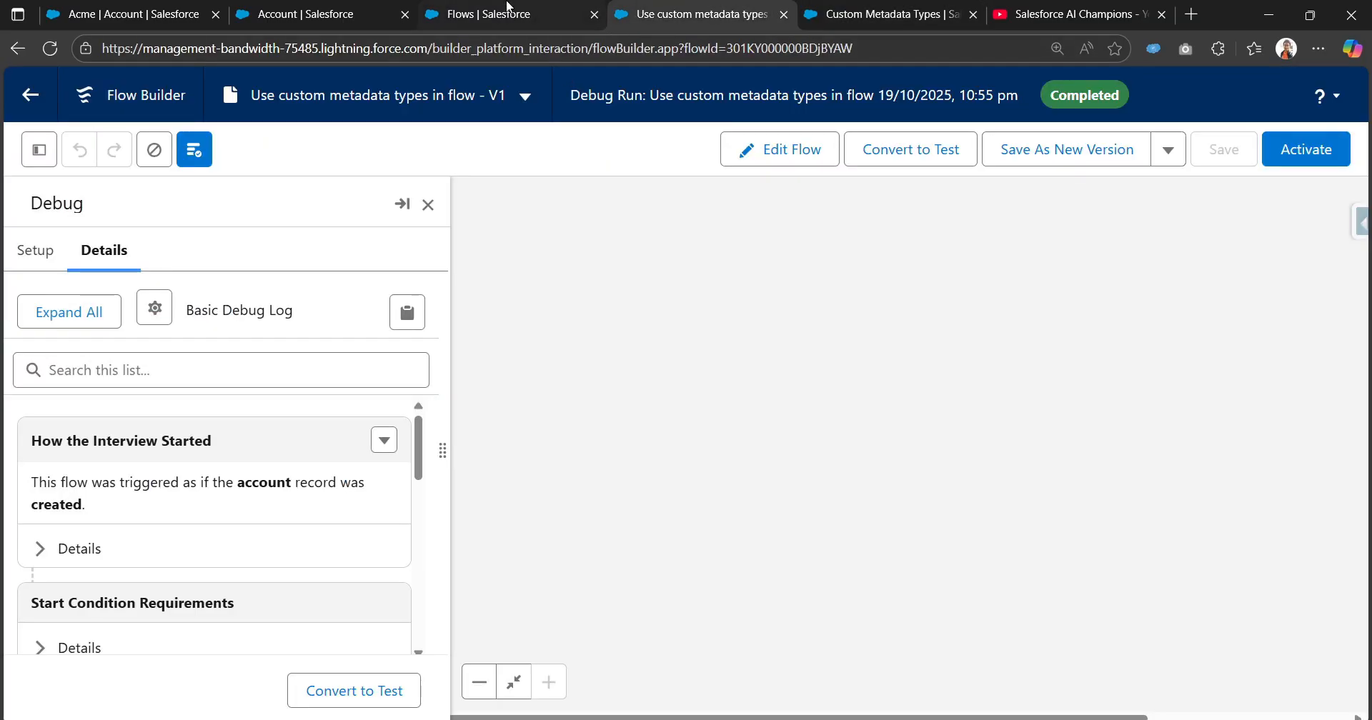
left_click(506, 8)
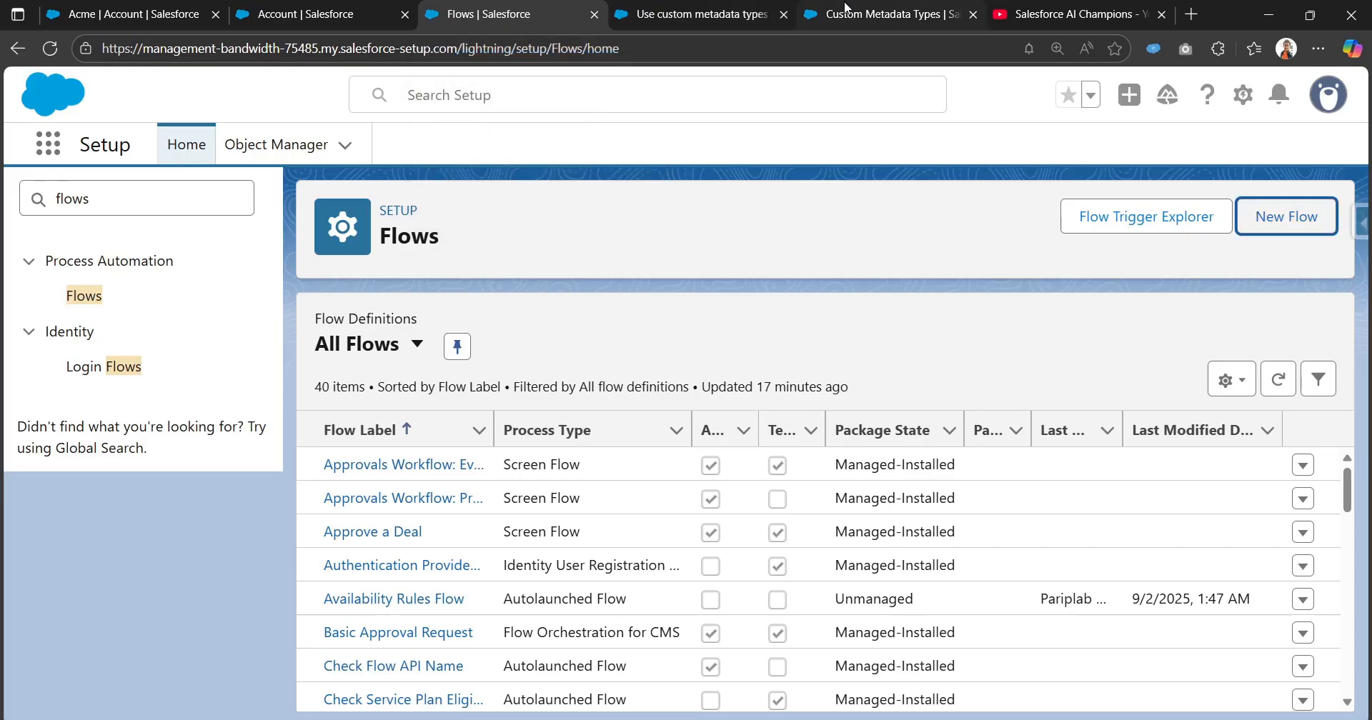
left_click(661, 8)
scroll(27, 566, "down", 10)
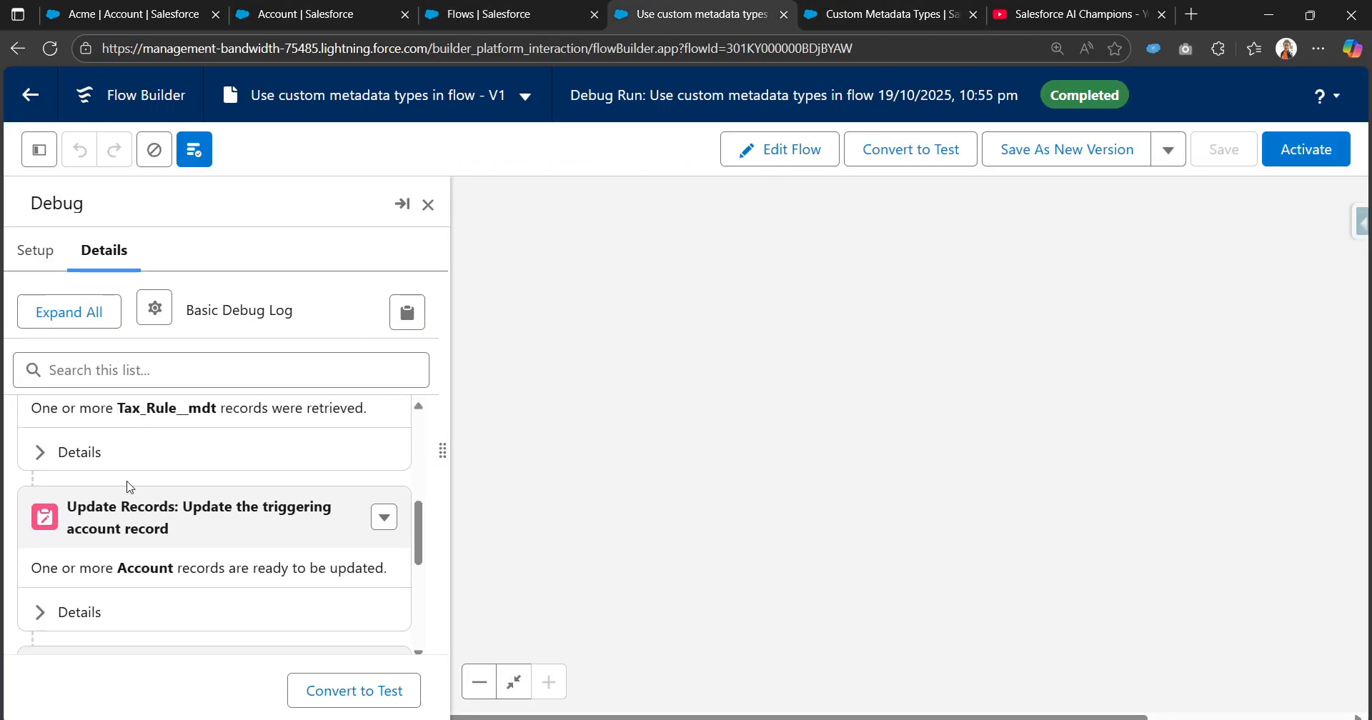
scroll(36, 554, "down", 2)
scroll(40, 553, "up", 4)
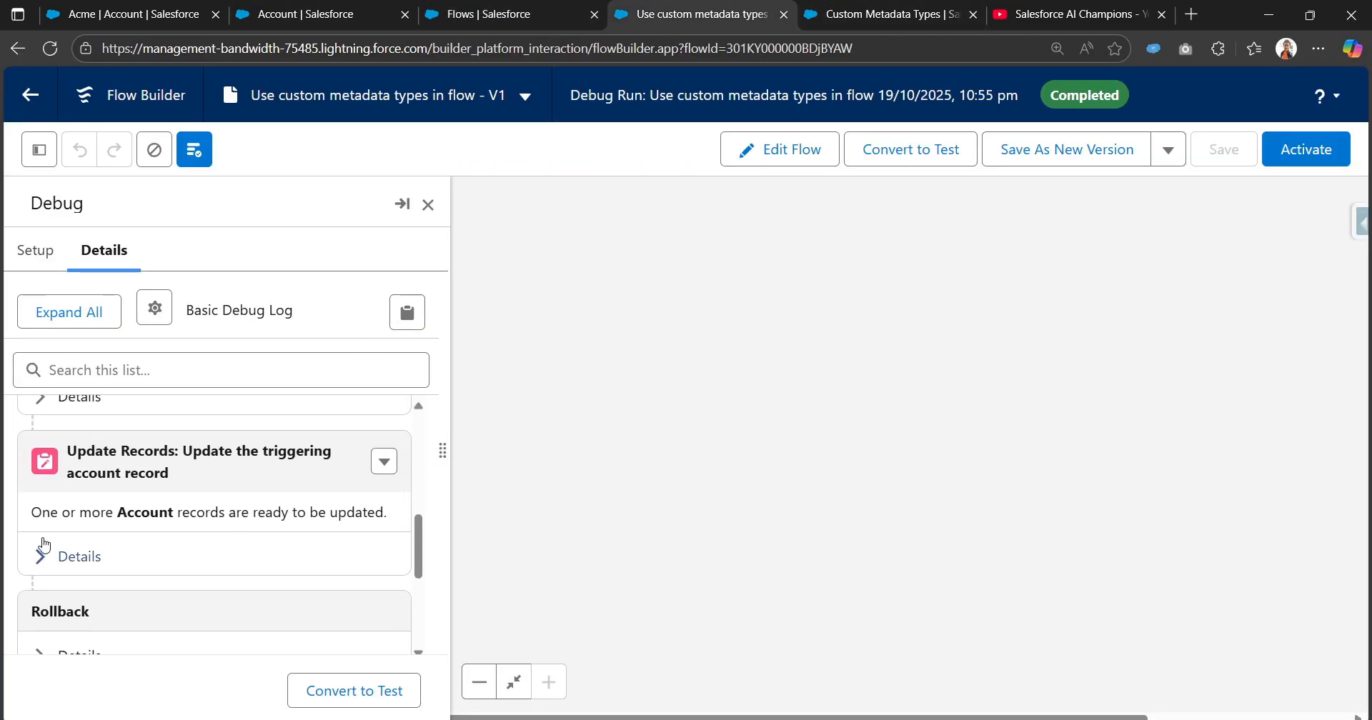
left_click(44, 557)
scroll(95, 548, "down", 2)
scroll(147, 559, "up", 1)
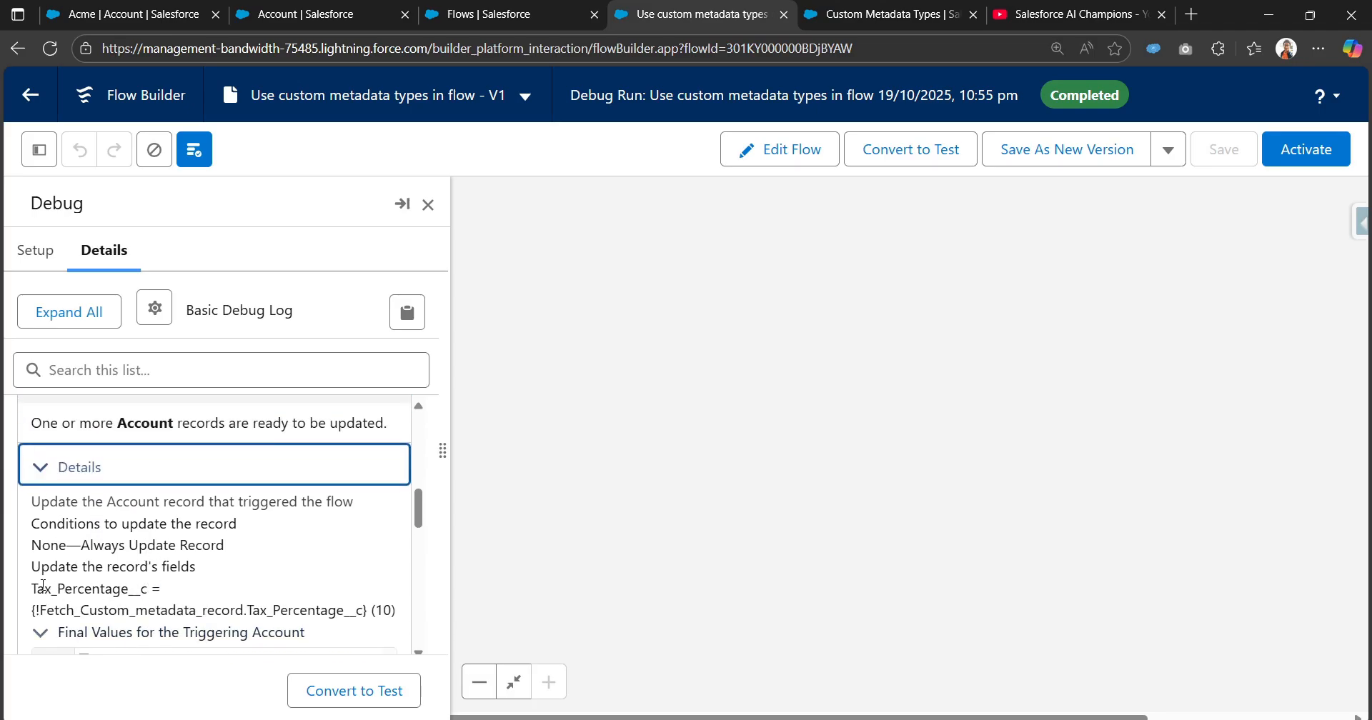
Examine the Tax_Percentage__c assignment and the triggering account's final values in the debug log.
left_click_drag(33, 588, 143, 591)
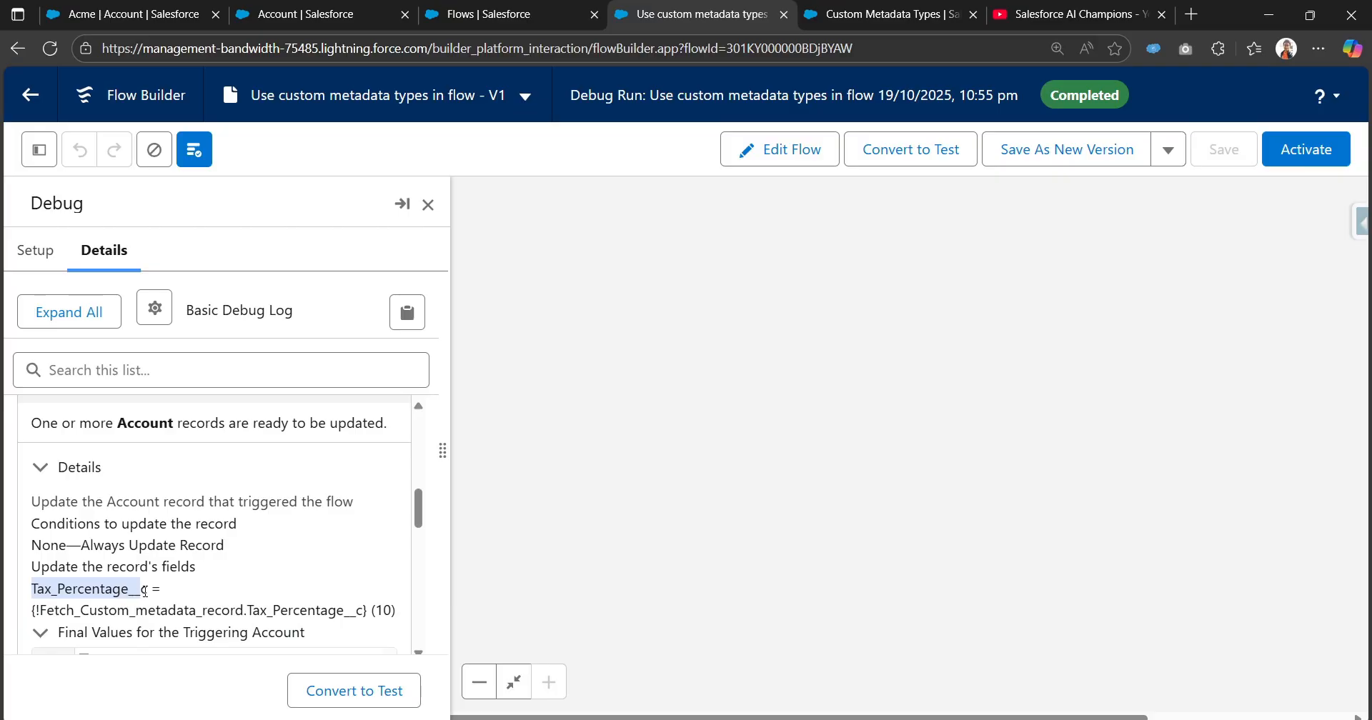
left_click_drag(44, 611, 351, 617)
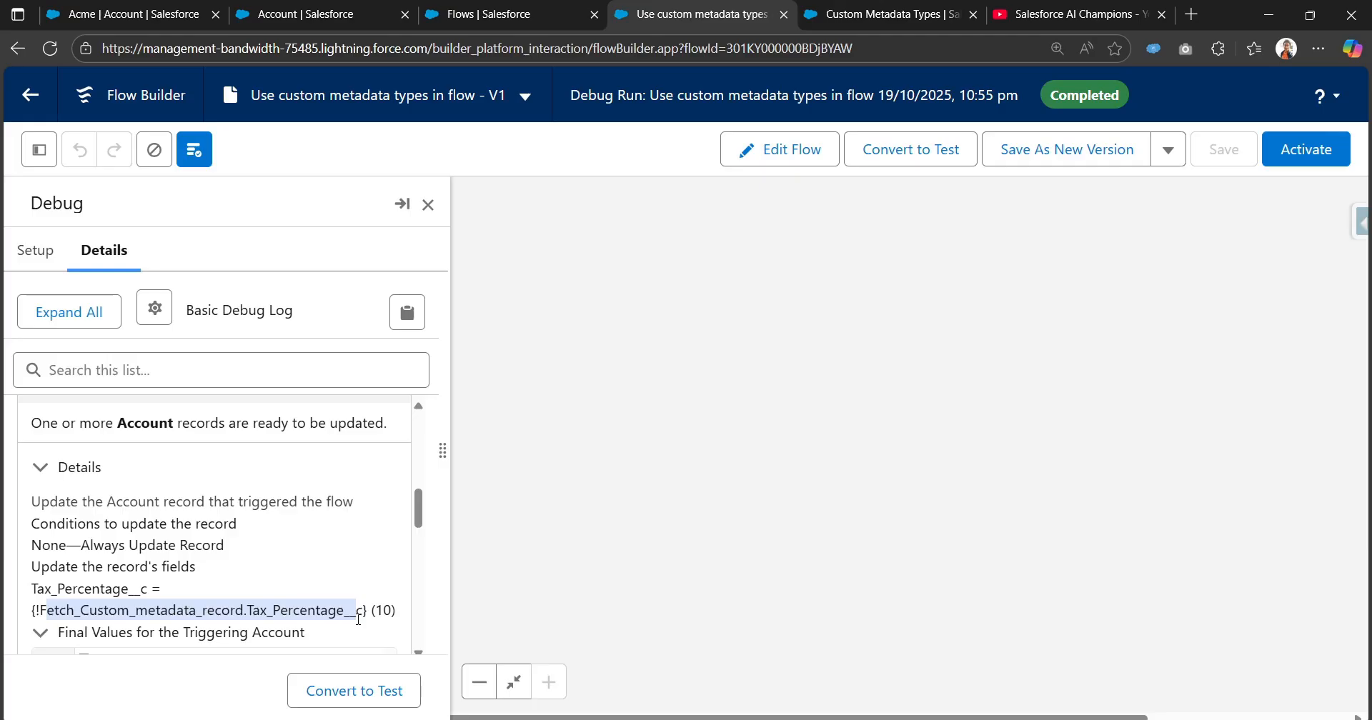
left_click_drag(374, 613, 386, 613)
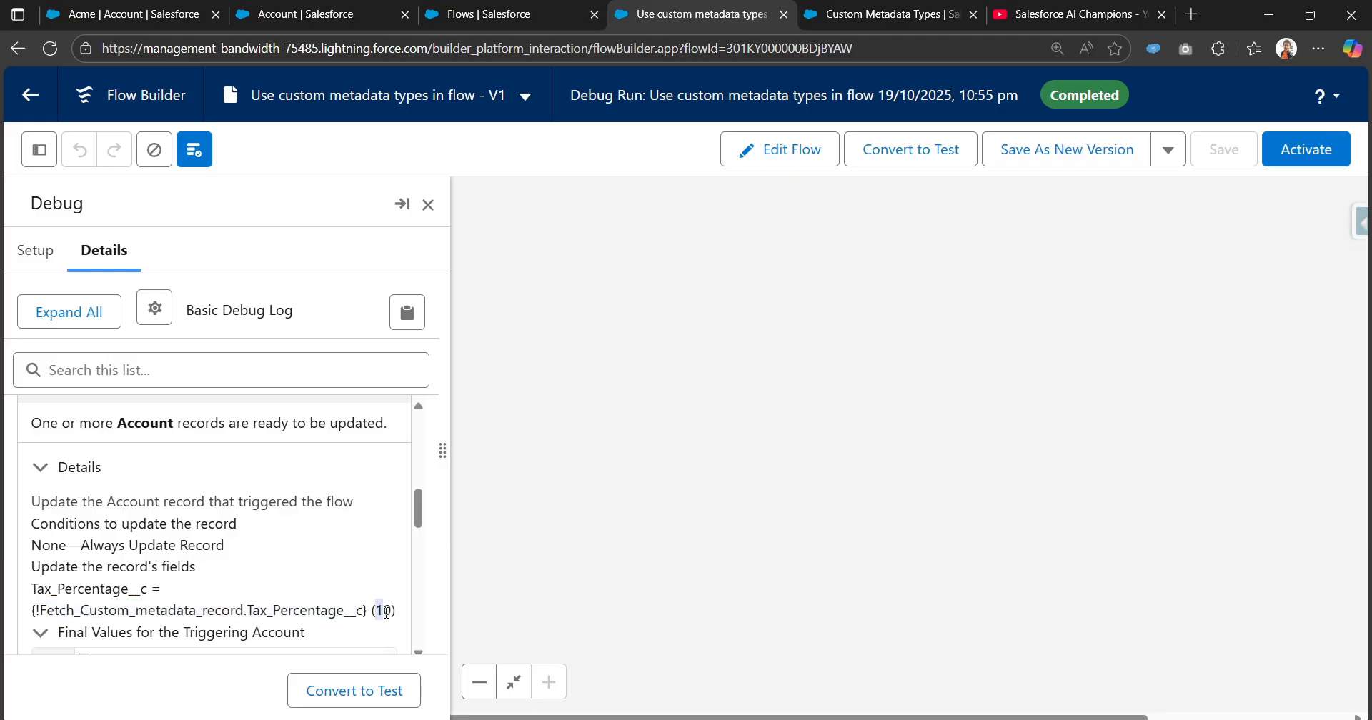
scroll(312, 600, "down", 3)
scroll(305, 520, "down", 2)
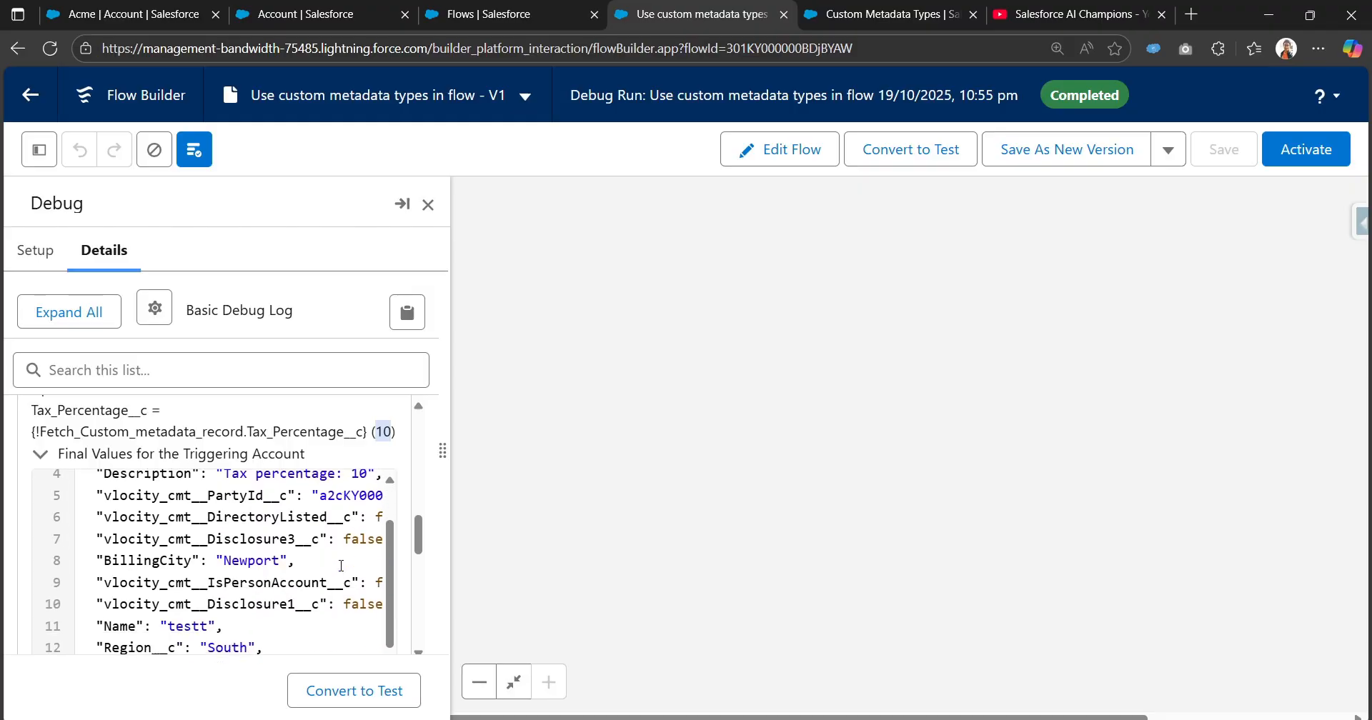
Return from the debug run to editing and activate the flow.
left_click(790, 165)
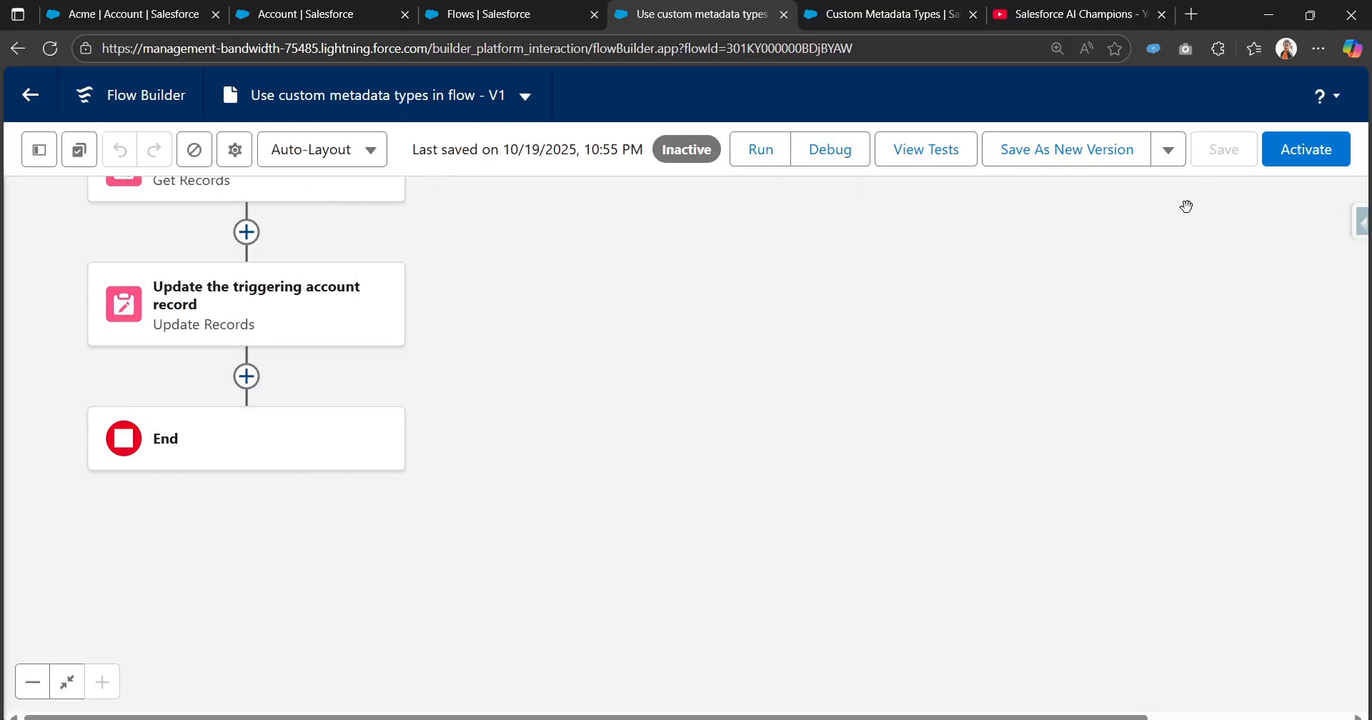
left_click(1331, 159)
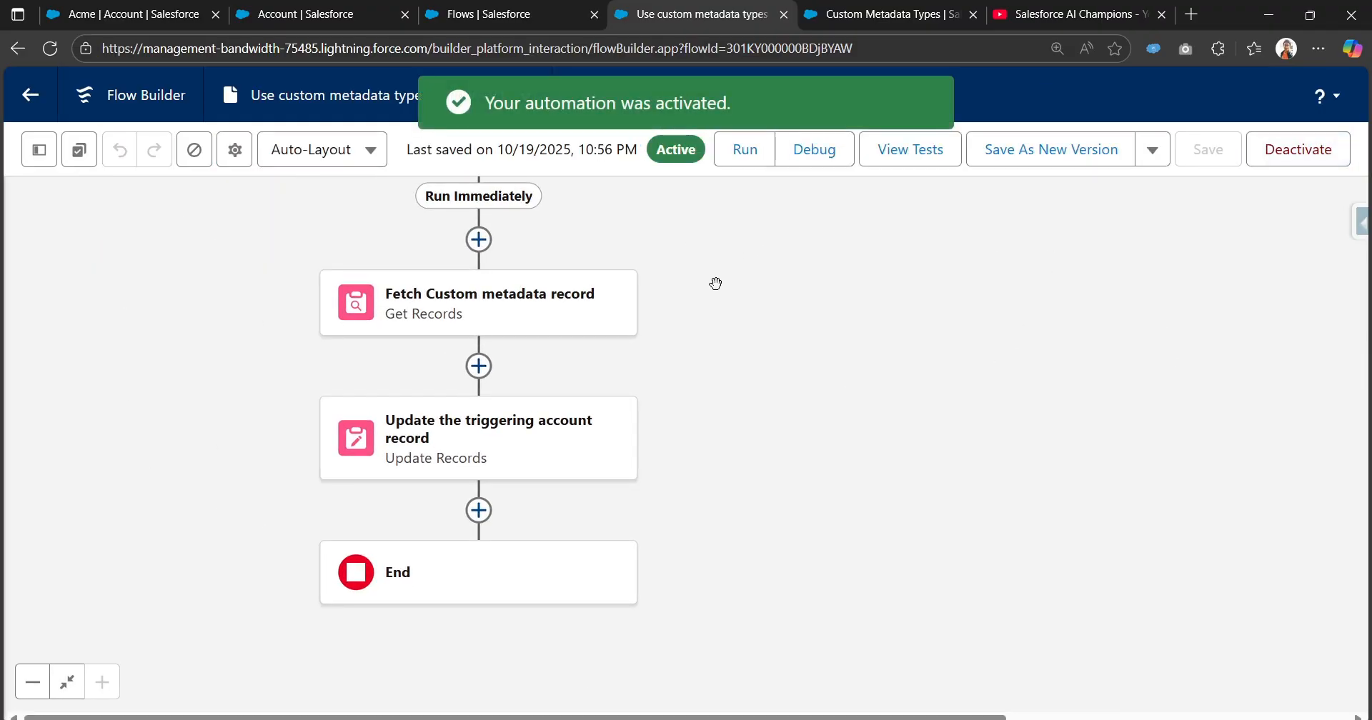
Go back to the Accounts list and start a new account with the Business record type.
left_click(486, 13)
left_click(244, 10)
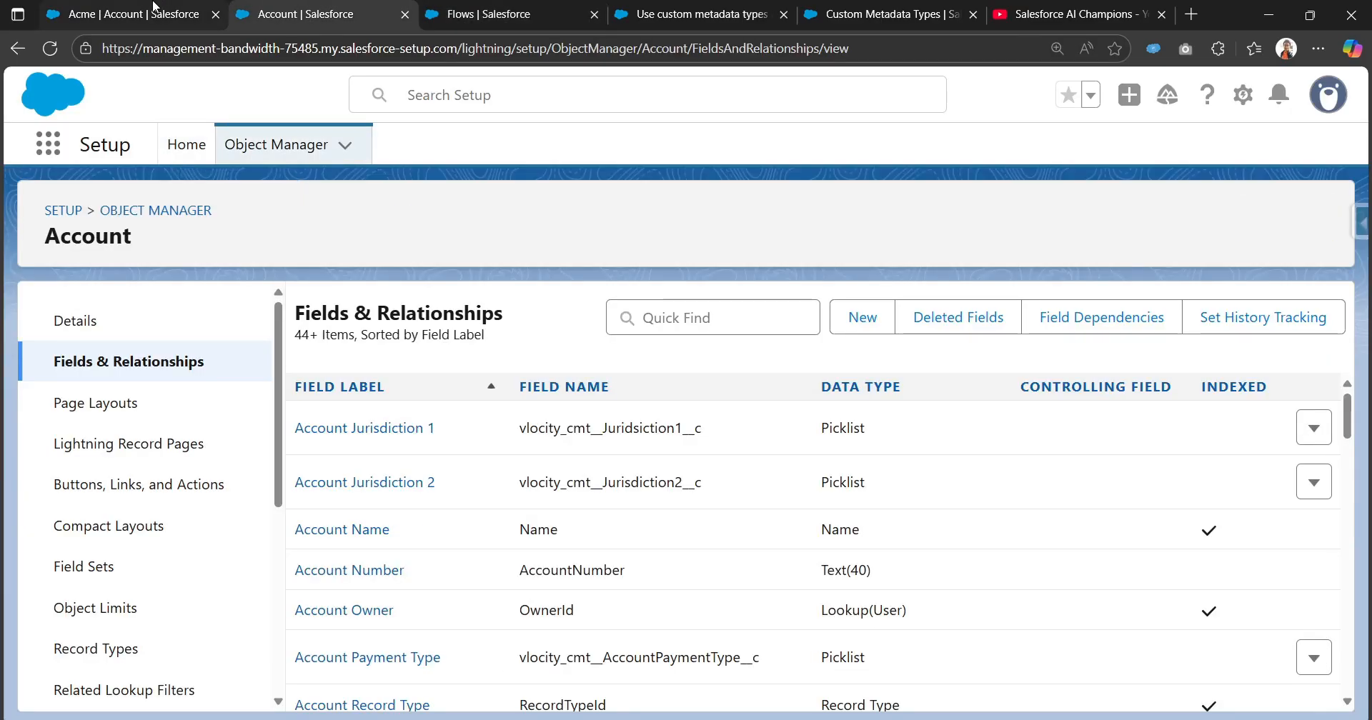
left_click(132, 13)
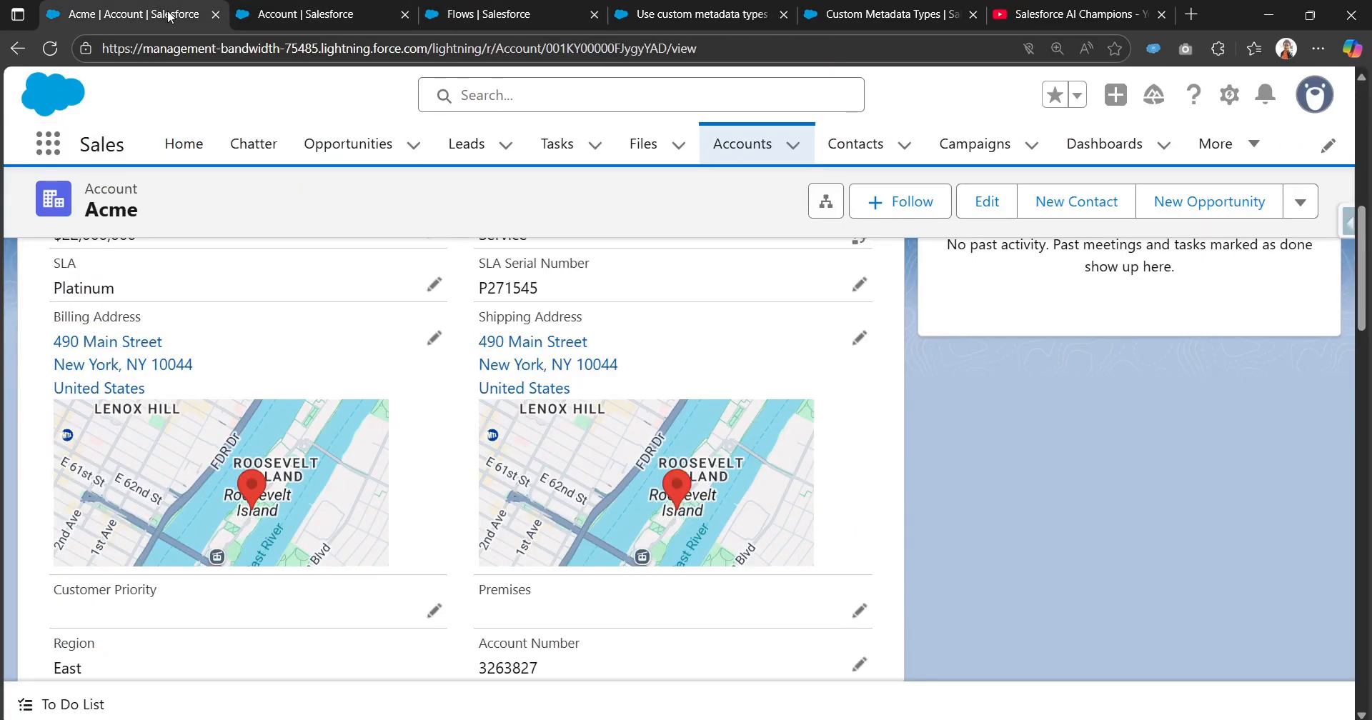
left_click(737, 150)
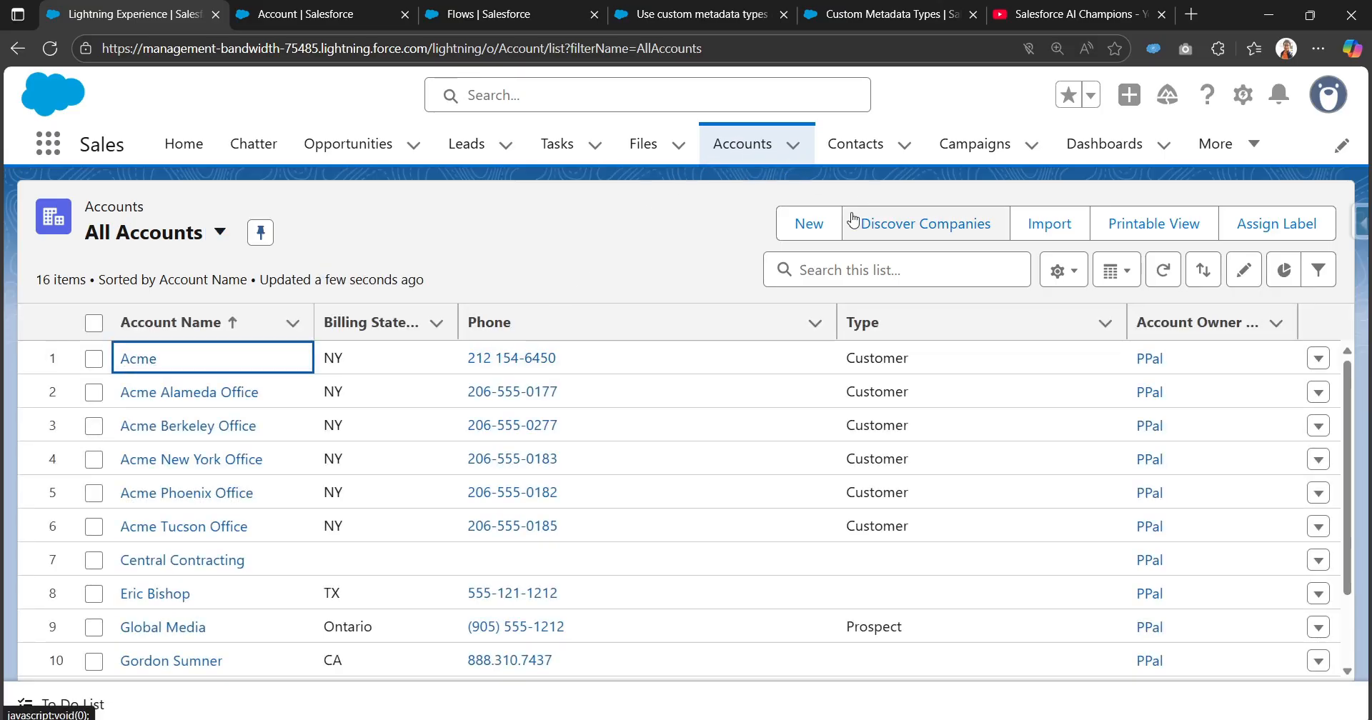
left_click(814, 223)
left_click(606, 431)
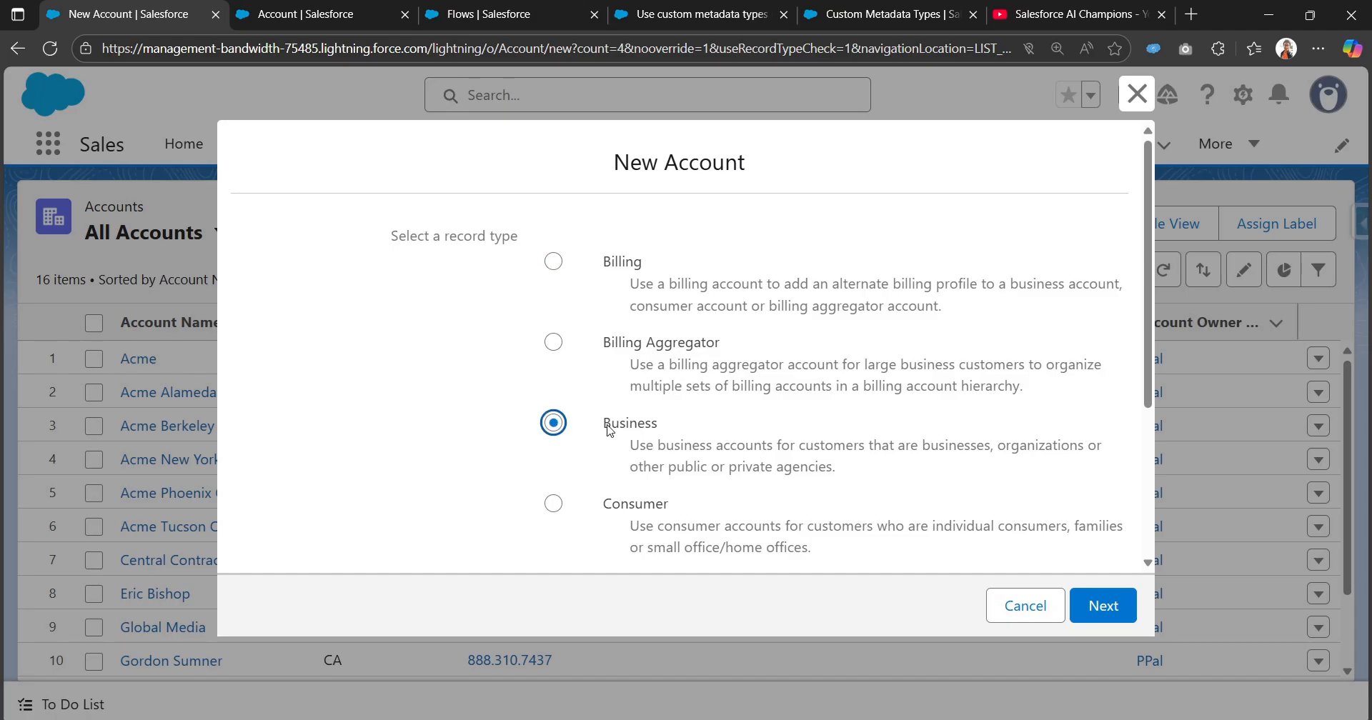
scroll(607, 432, "down", 3)
left_click(1113, 610)
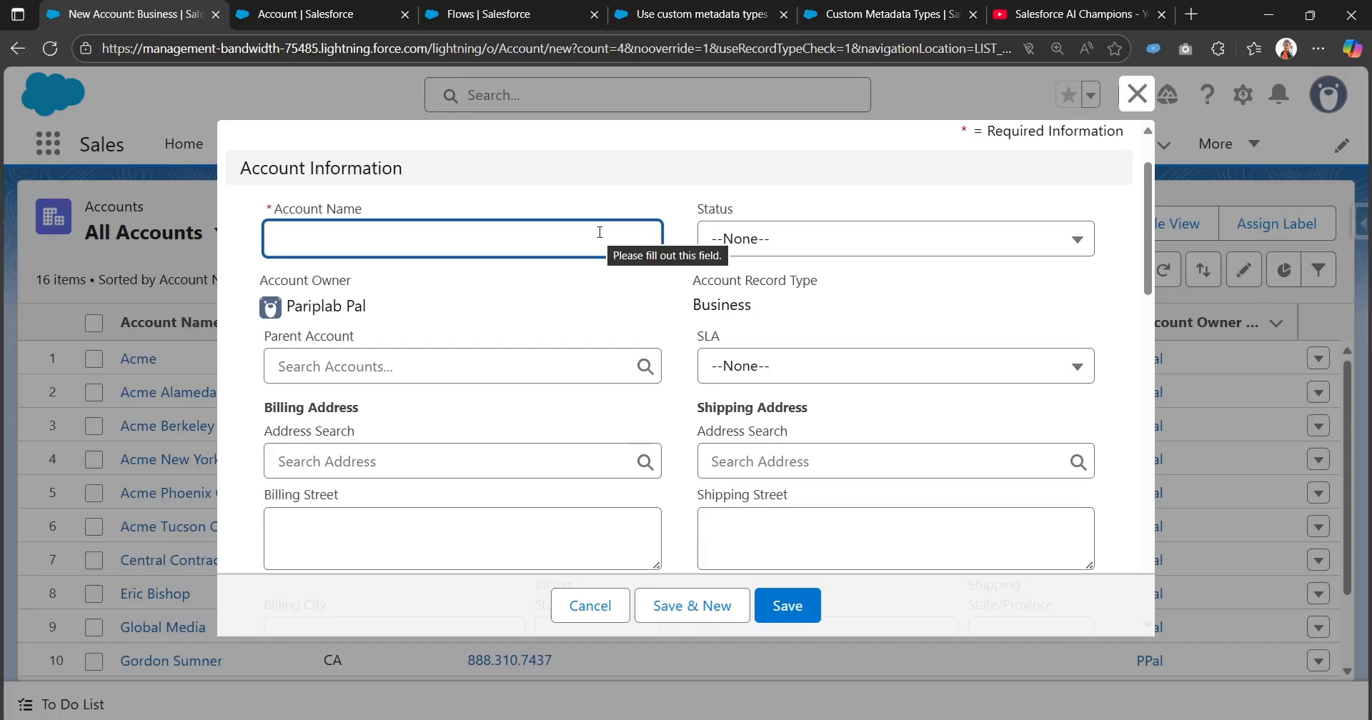
Name the account "test account custommetadata" and fill its billing address from the saved address suggestion.
type("test accou")
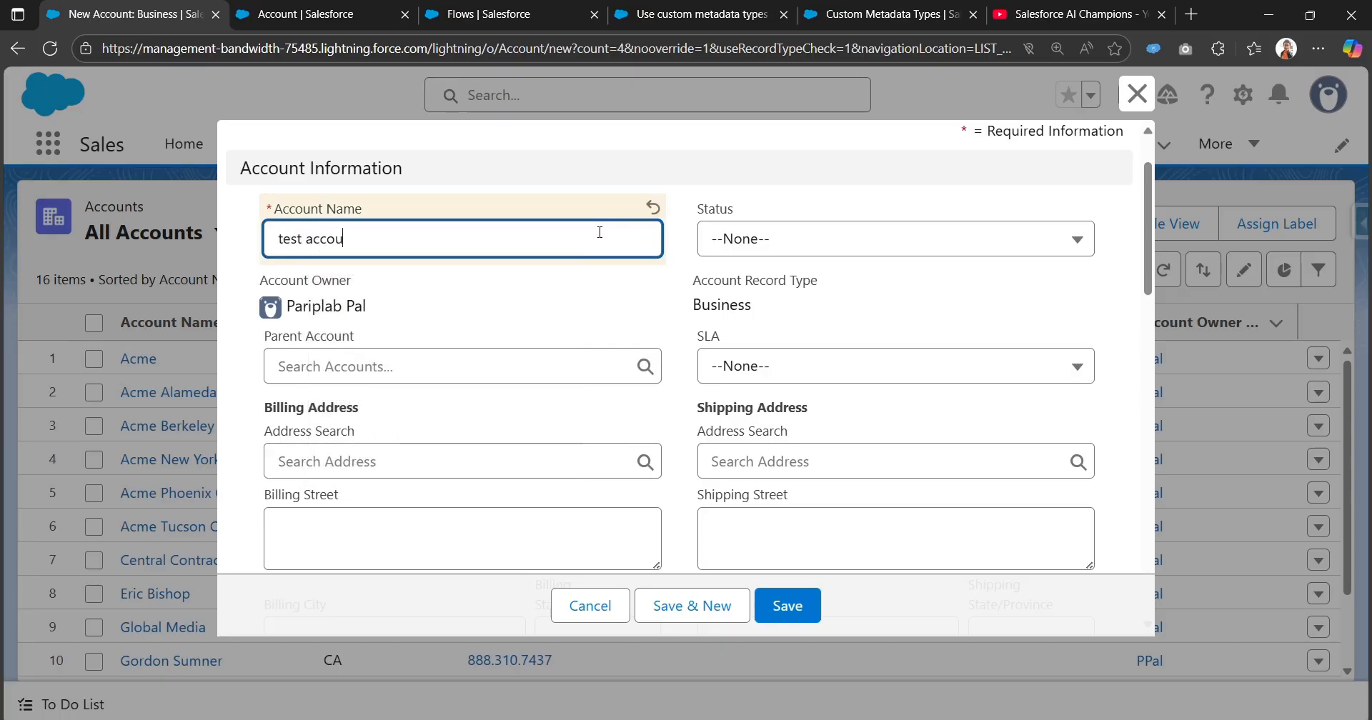
type("nt custommetadata")
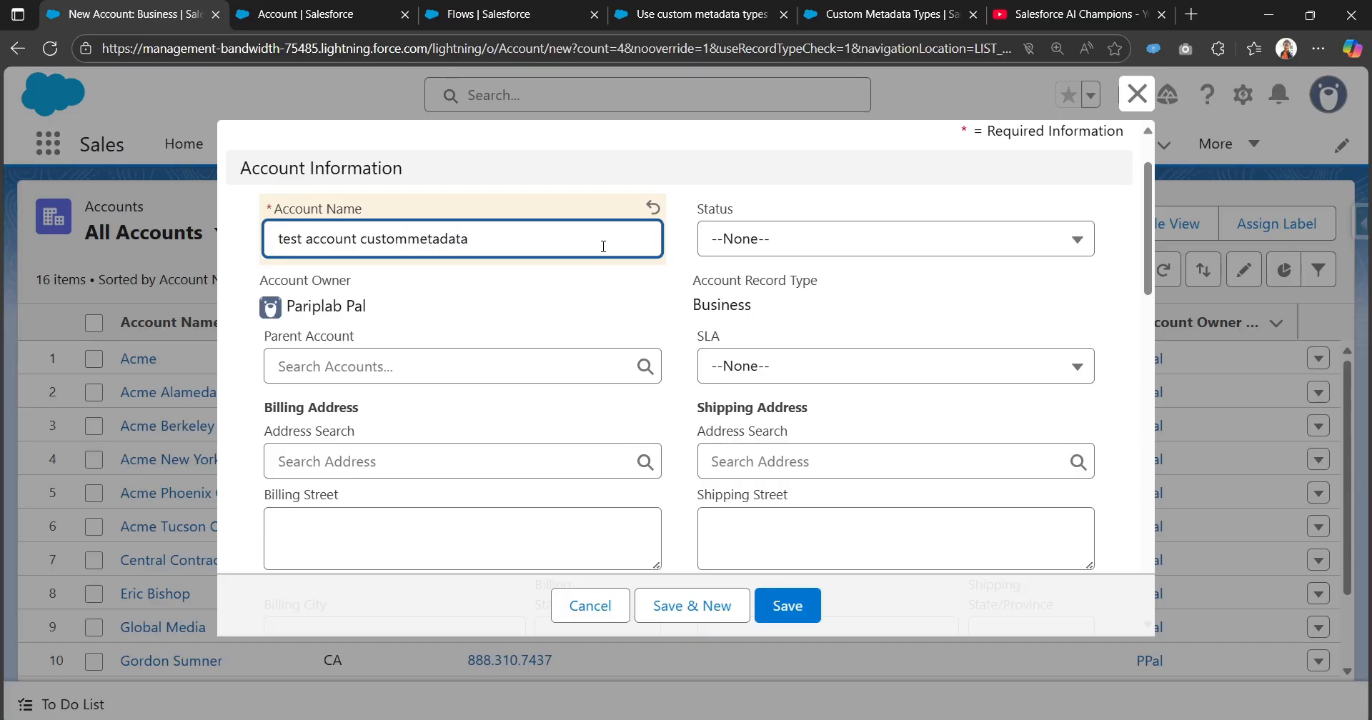
scroll(391, 331, "down", 3)
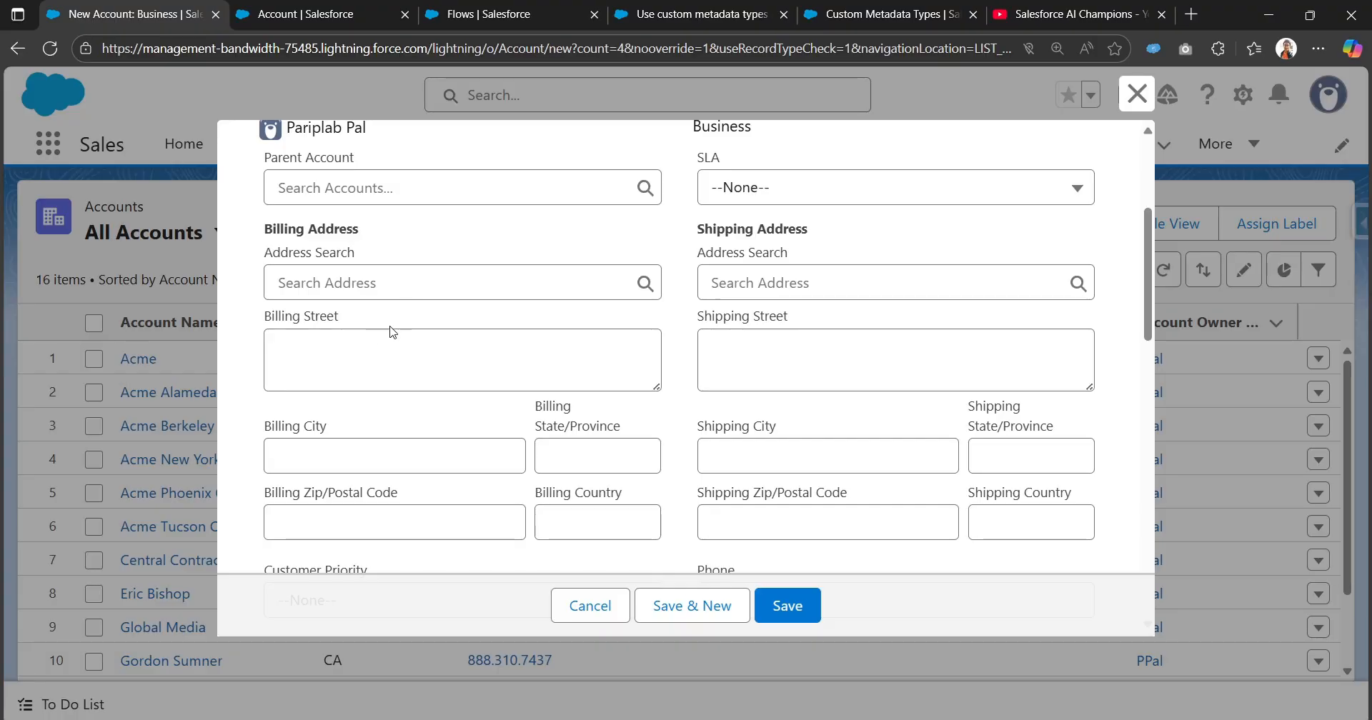
left_click(386, 344)
left_click(383, 441)
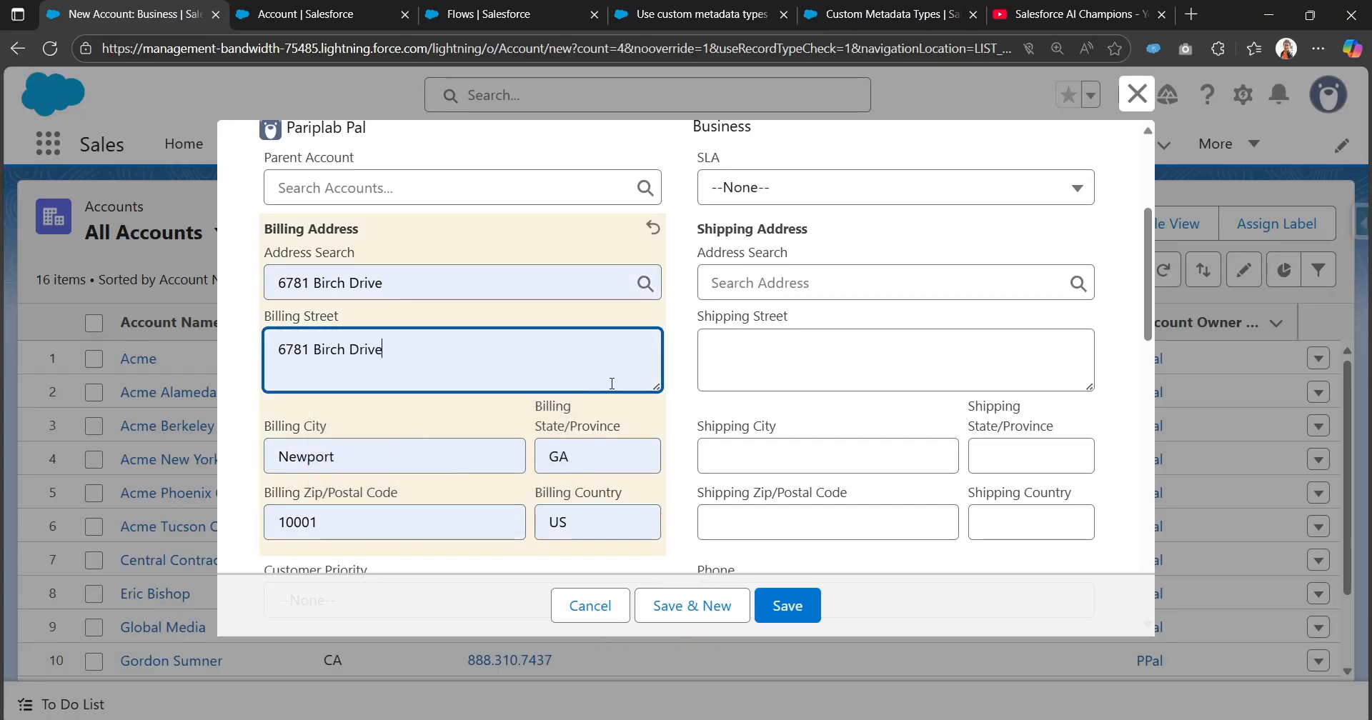
Replace the billing country with United States.
scroll(457, 425, "down", 3)
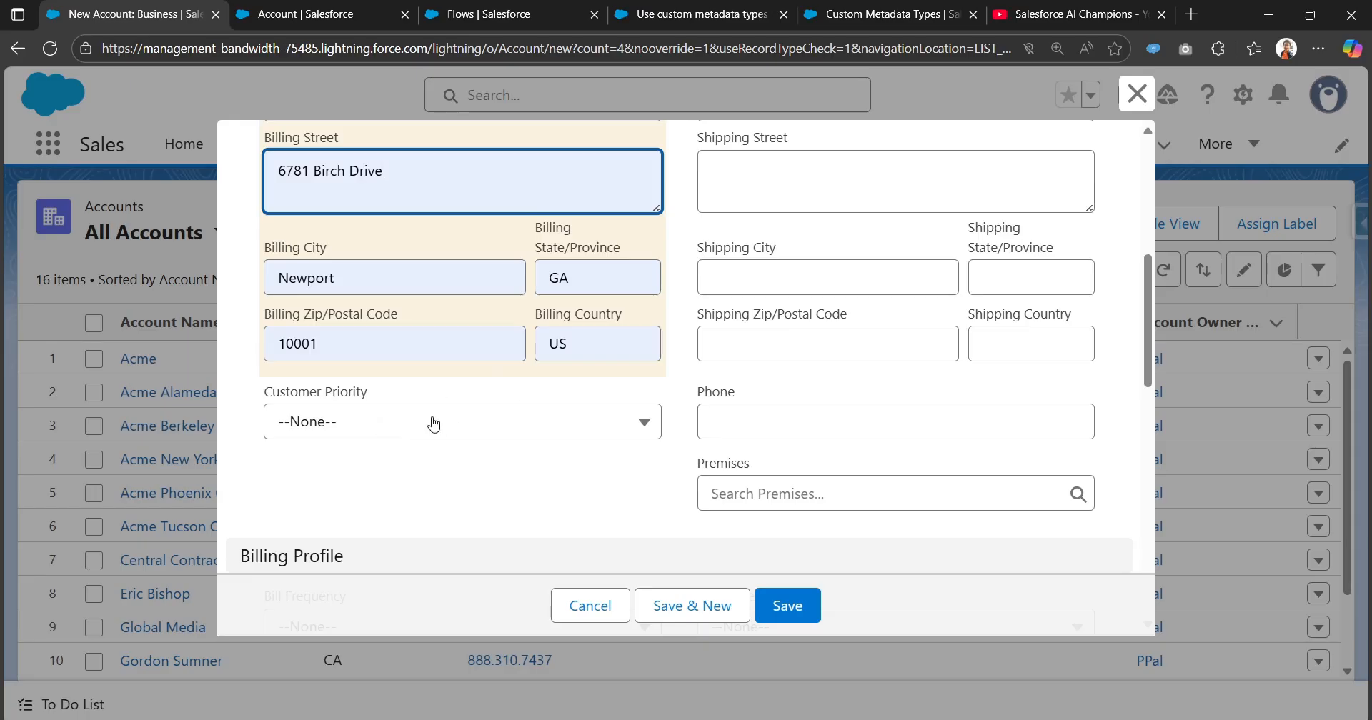
left_click(593, 344)
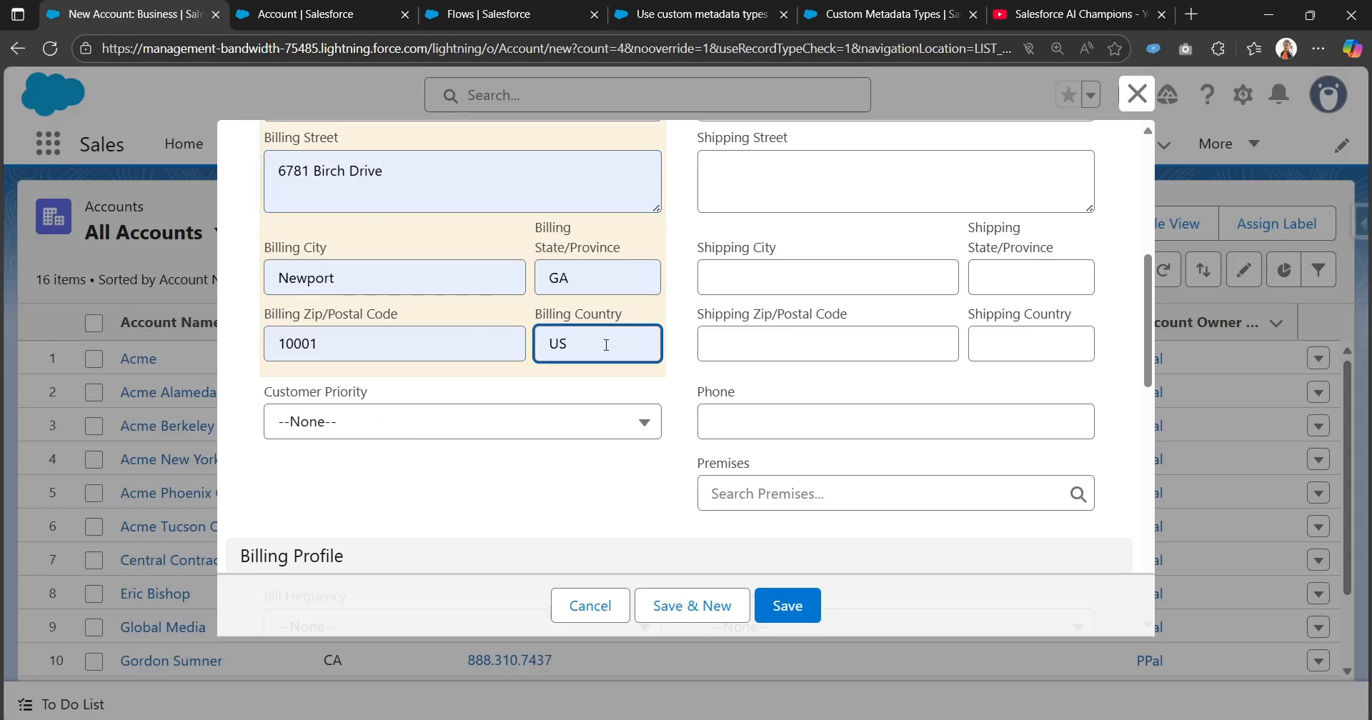
key("ctrl+a")
key("BackSpace")
type("Un")
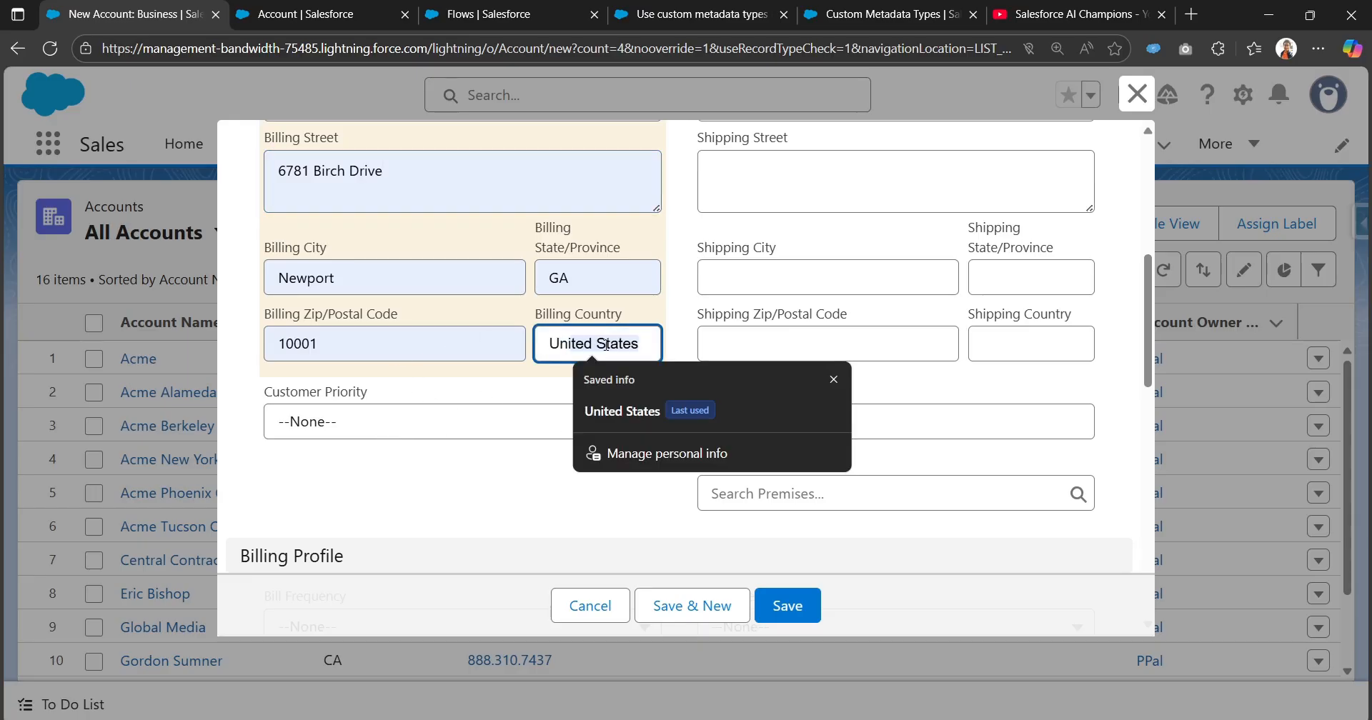
Compare the new account's billing country with the Country values in the Tax Rules list.
scroll(606, 345, "up", 1)
left_click(878, 14)
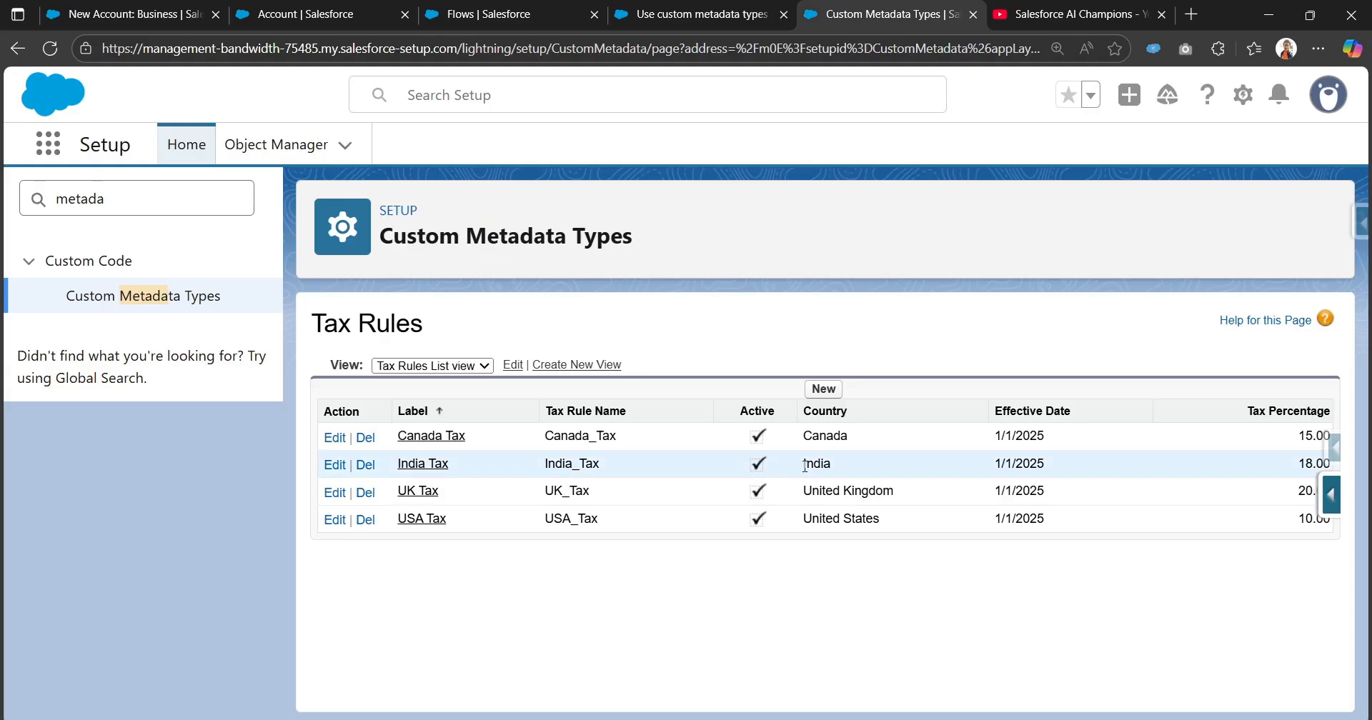
left_click_drag(812, 519, 885, 513)
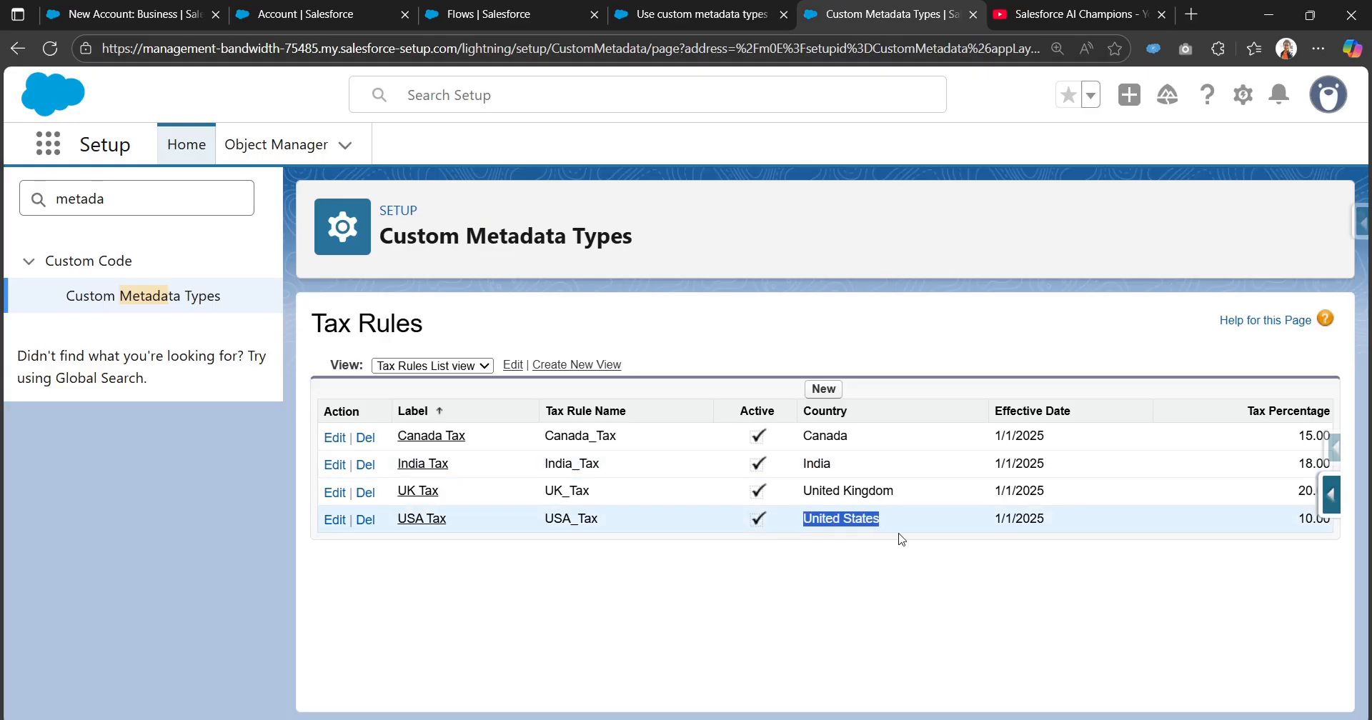
left_click(902, 540)
left_click(486, 13)
left_click(307, 13)
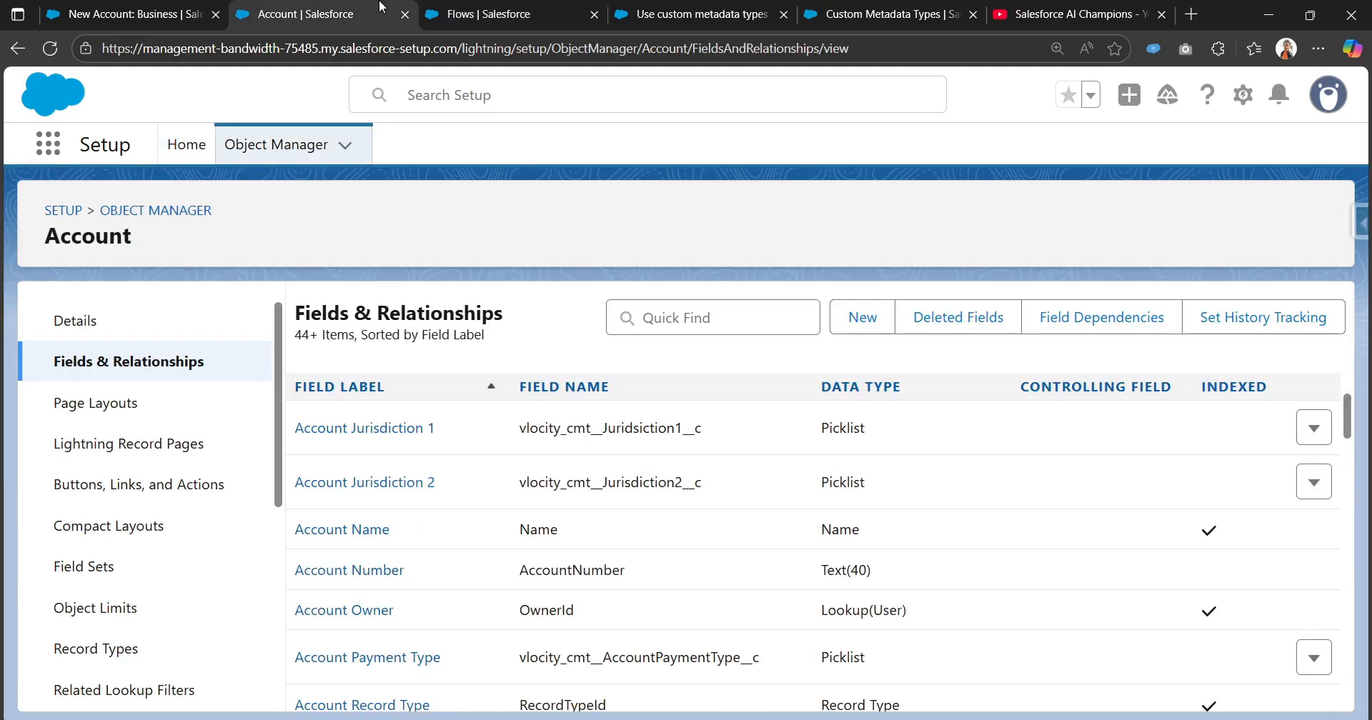
left_click(136, 14)
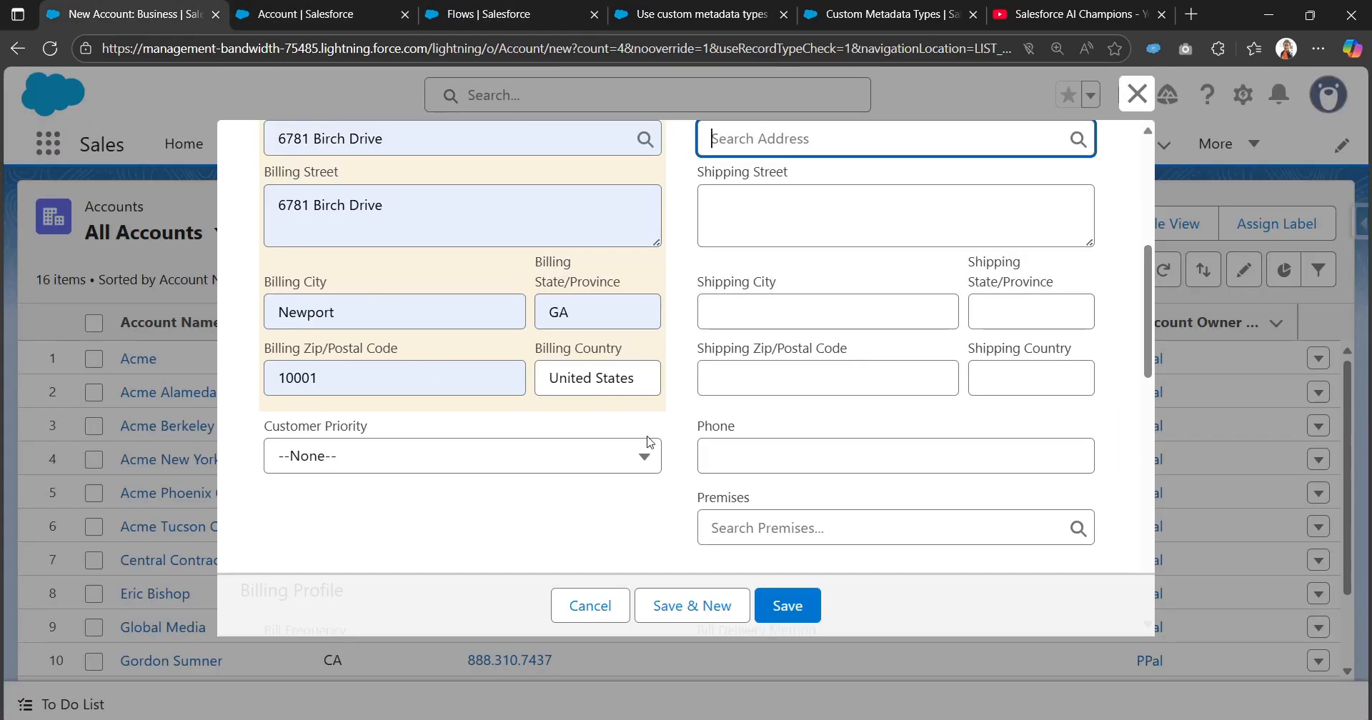
scroll(629, 570, "down", 5)
scroll(630, 568, "up", 9)
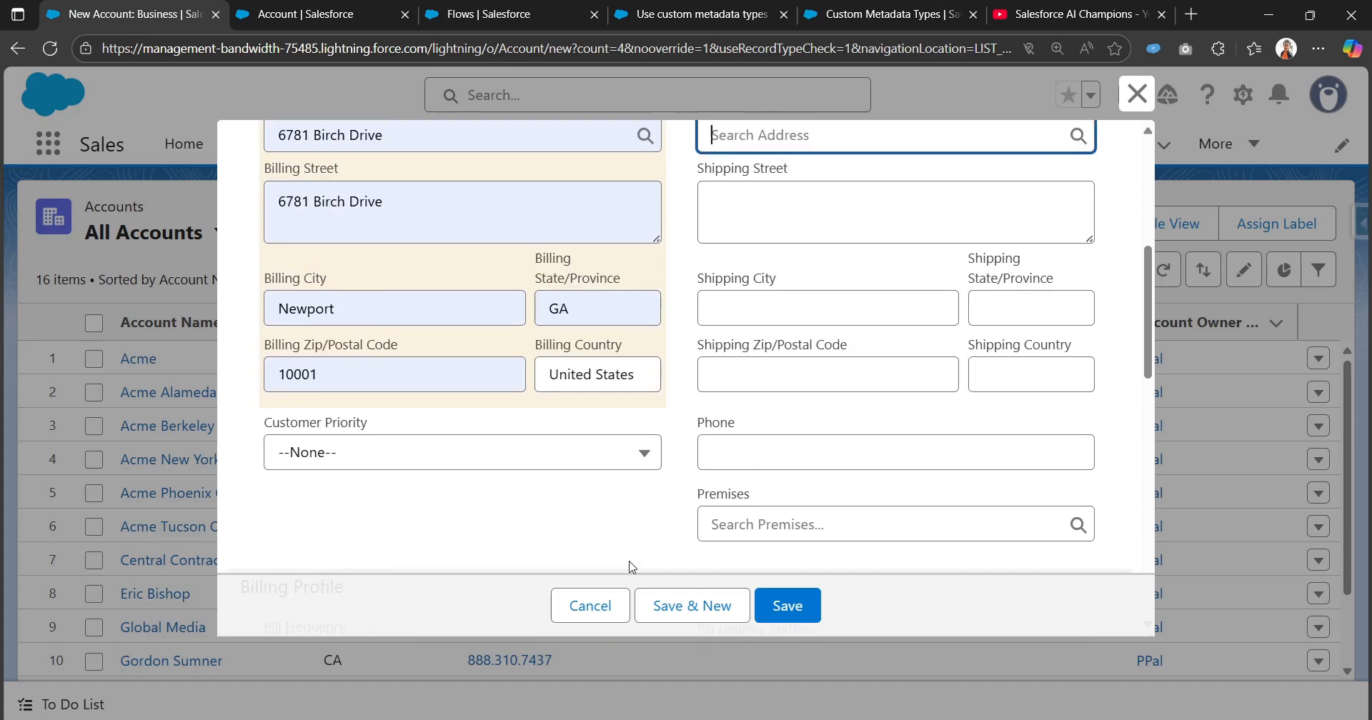
scroll(632, 566, "down", 3)
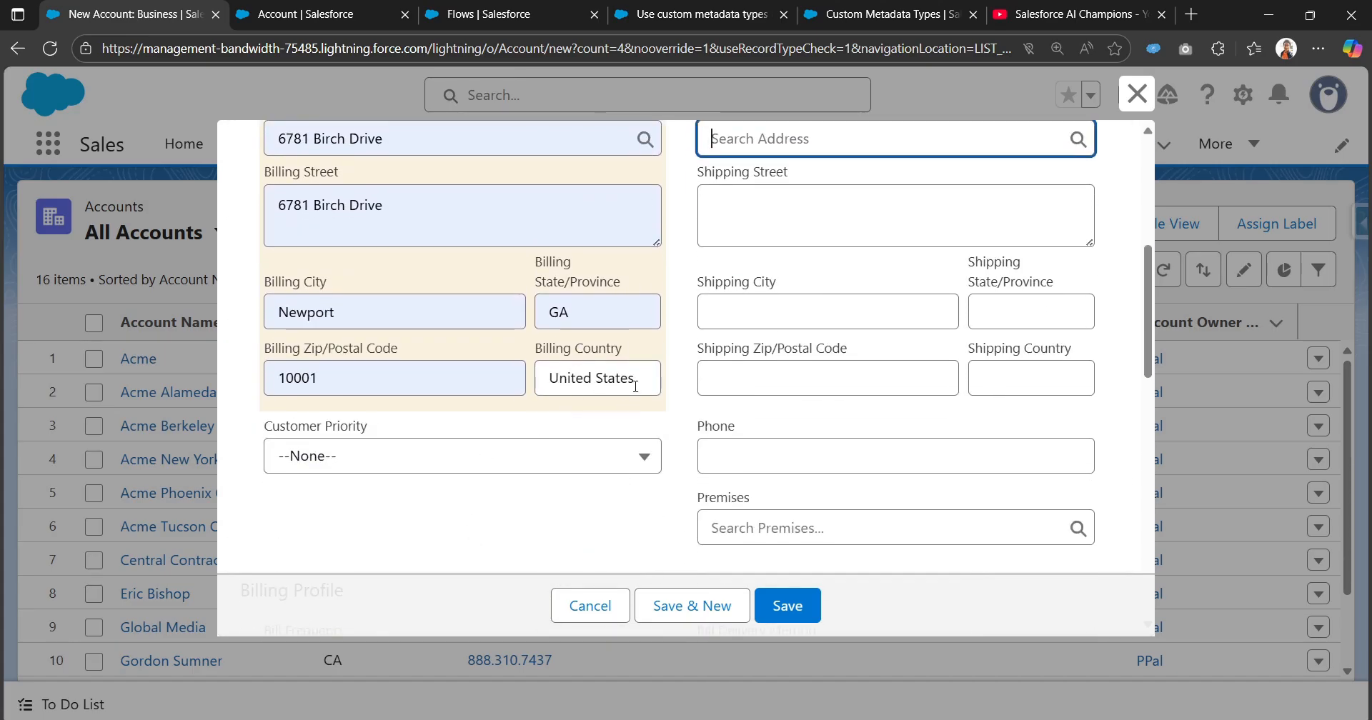
left_click(886, 13)
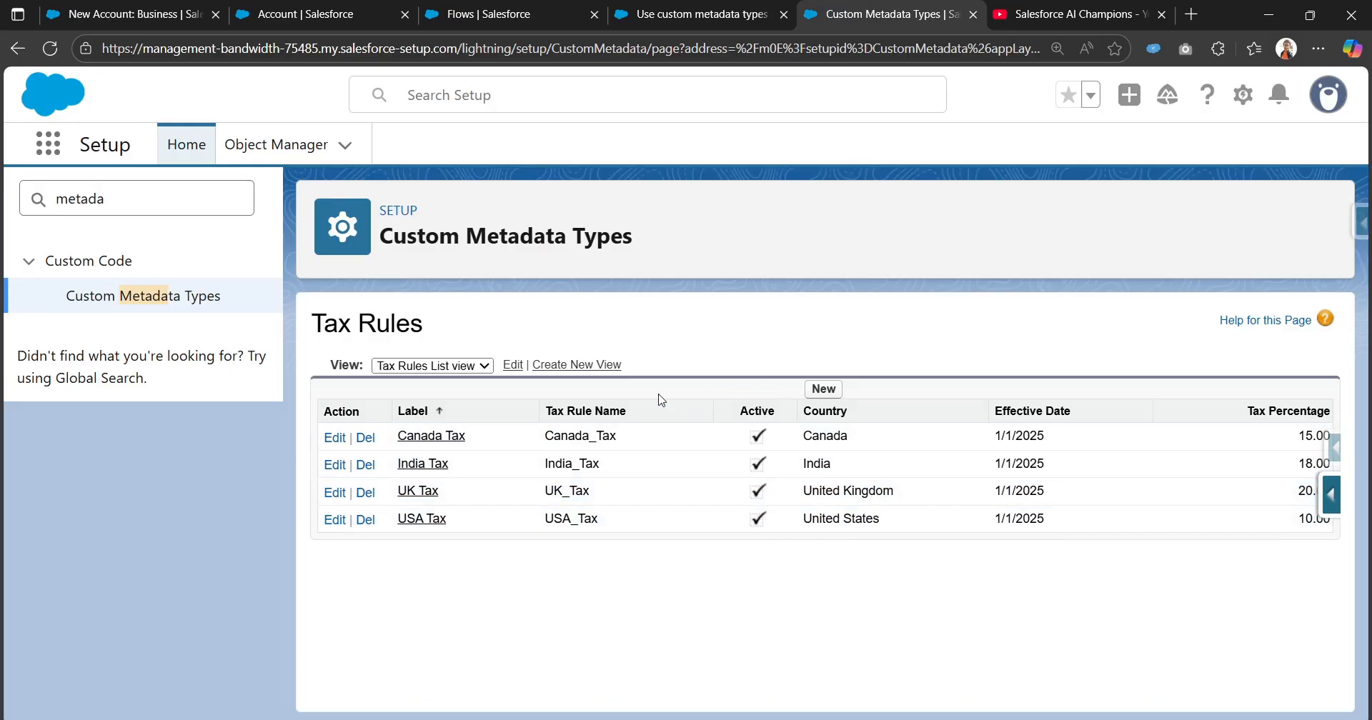
Return to the new account form and save the account.
left_click(310, 8)
left_click(129, 14)
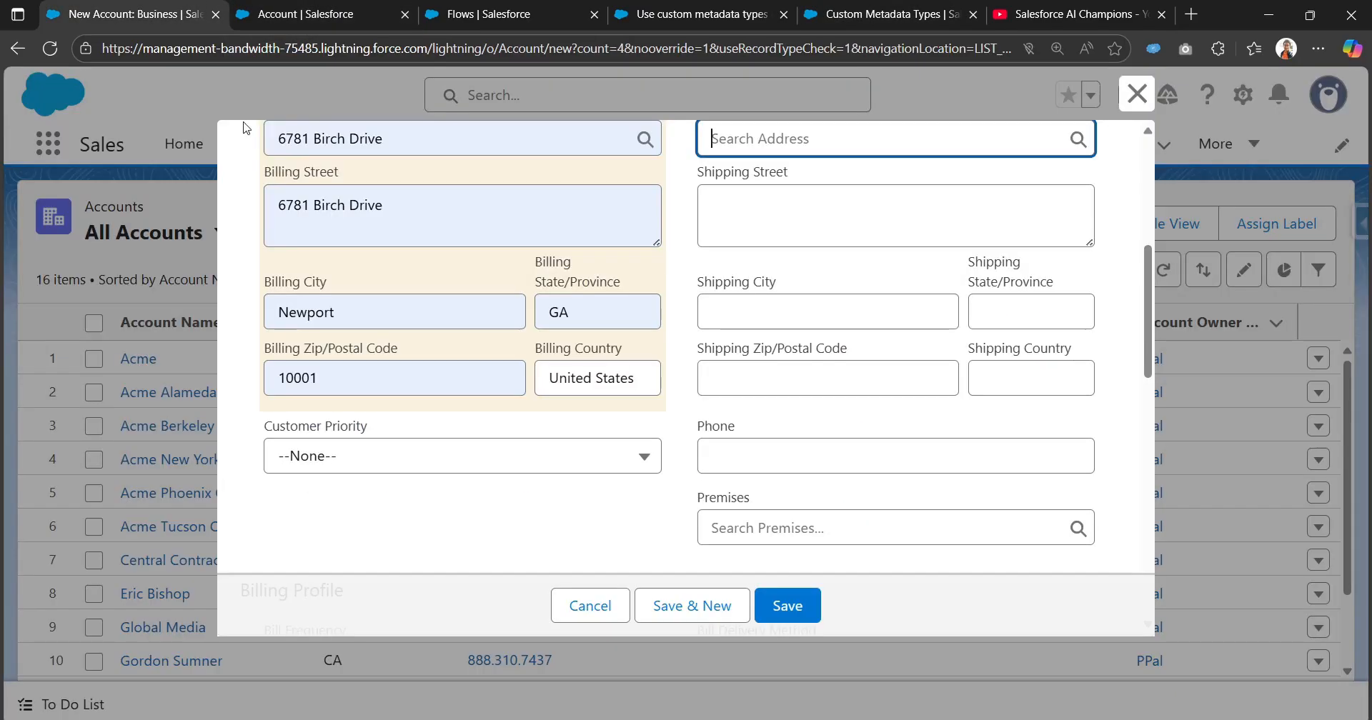
scroll(562, 543, "up", 5)
scroll(568, 546, "down", 10)
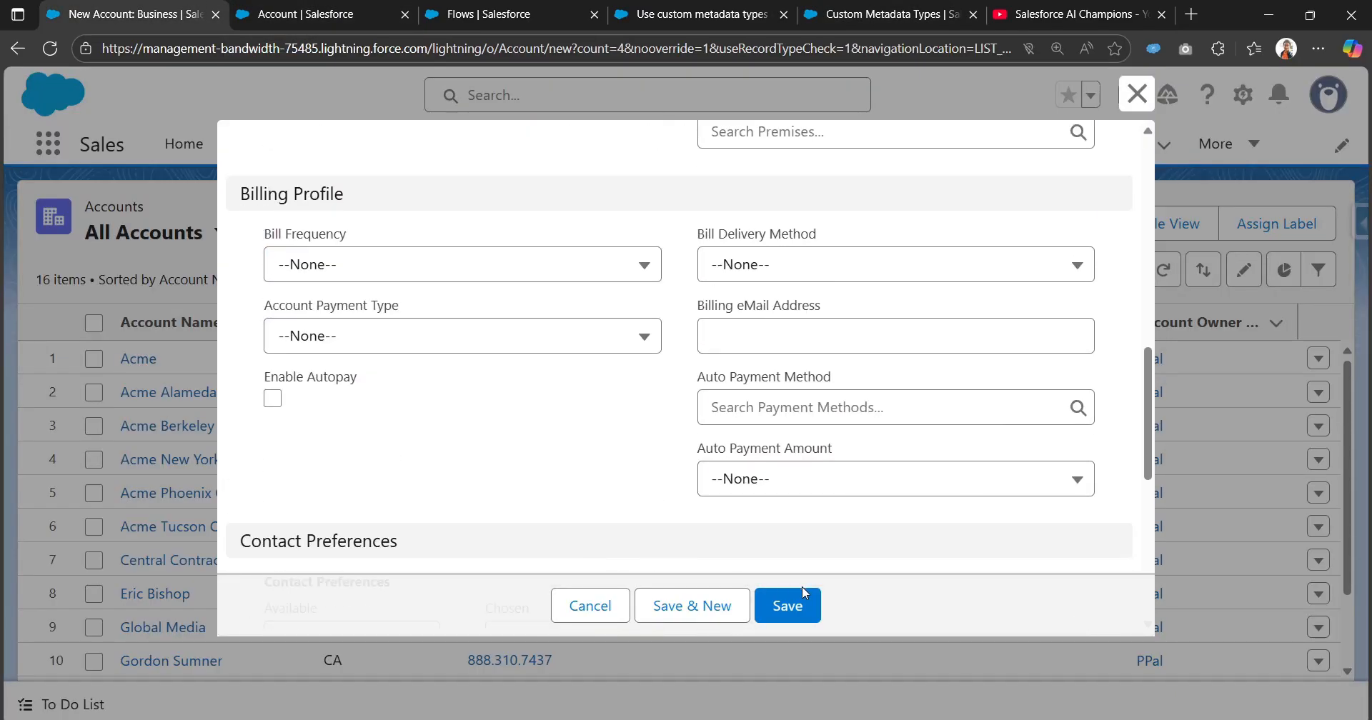
left_click(812, 607)
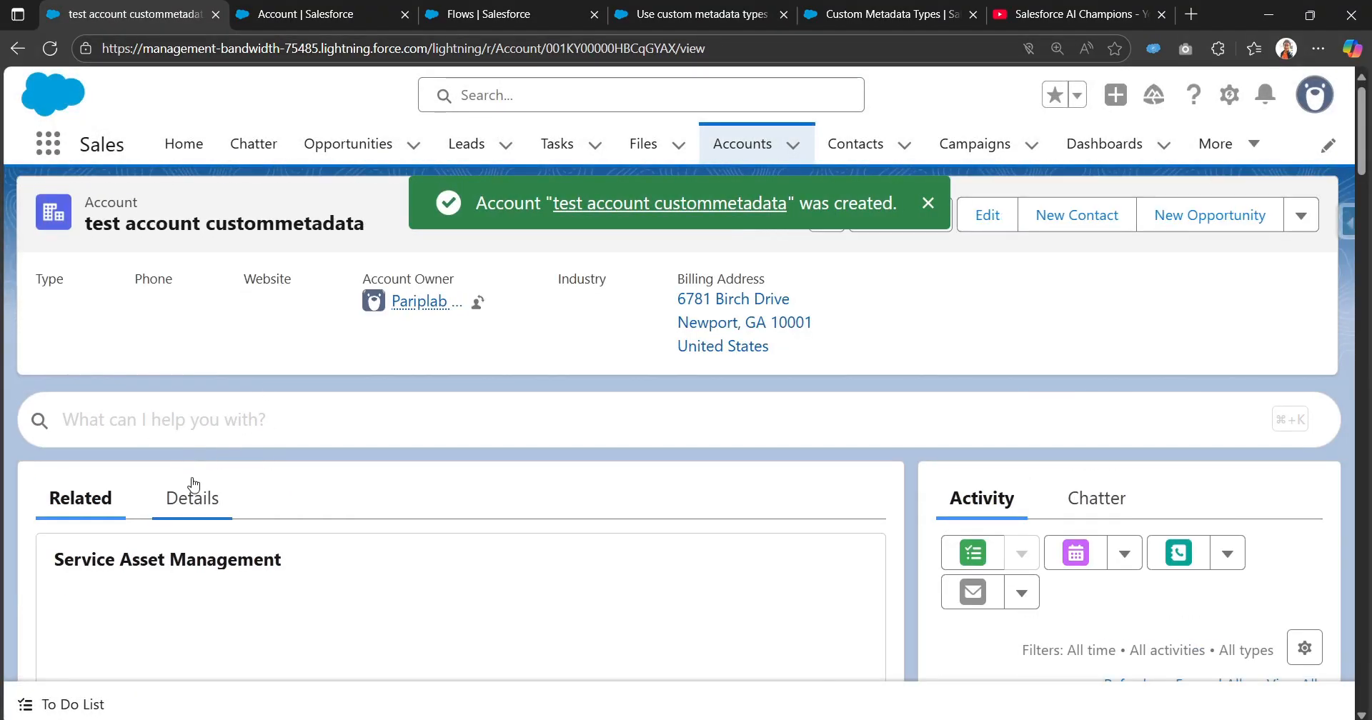
Look through the saved account's details and search the page for the Tax Percentage field.
left_click(190, 493)
scroll(461, 427, "down", 4)
scroll(518, 420, "down", 7)
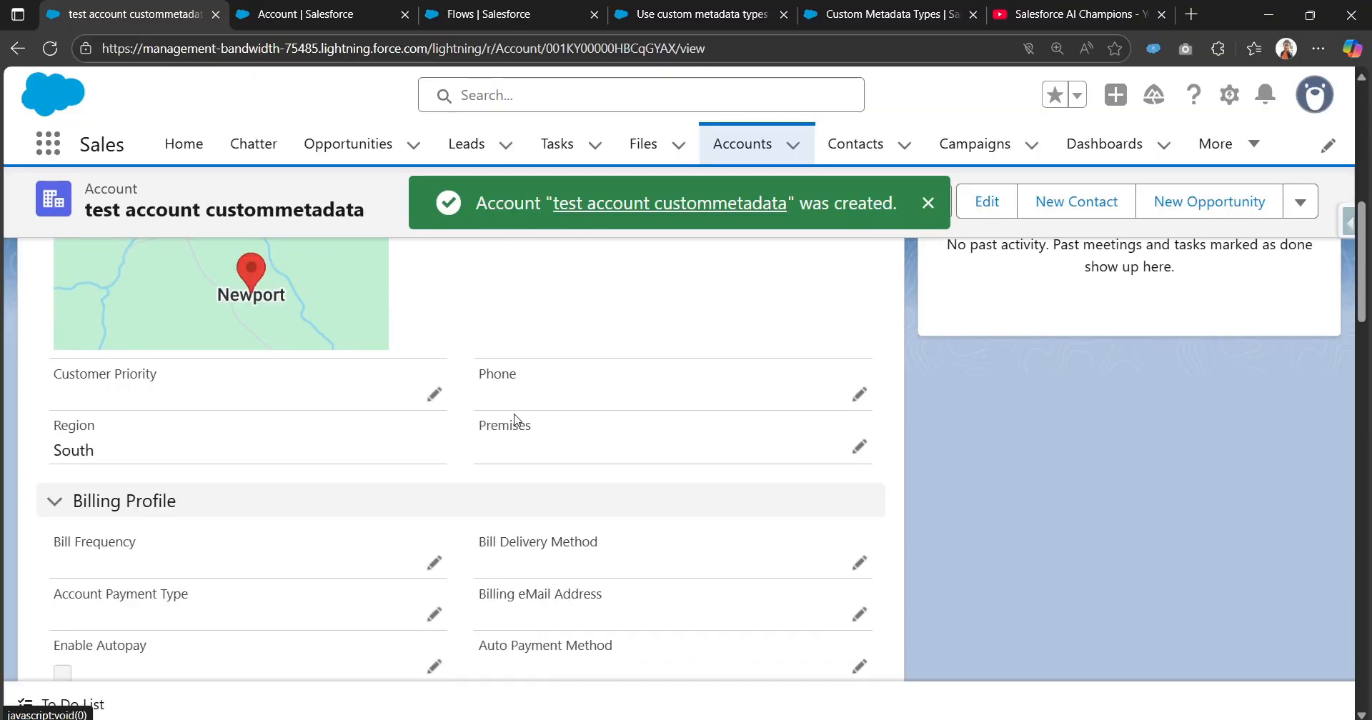
scroll(517, 419, "down", 5)
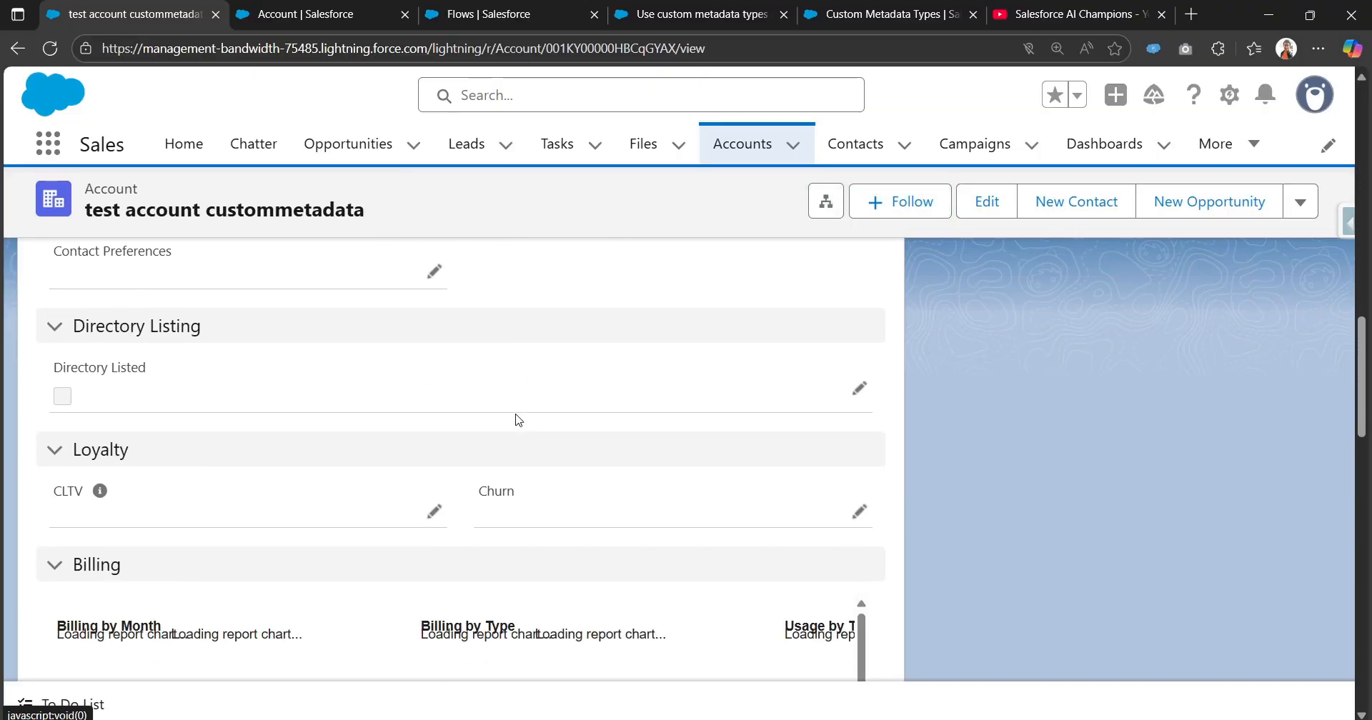
key("ctrl+f")
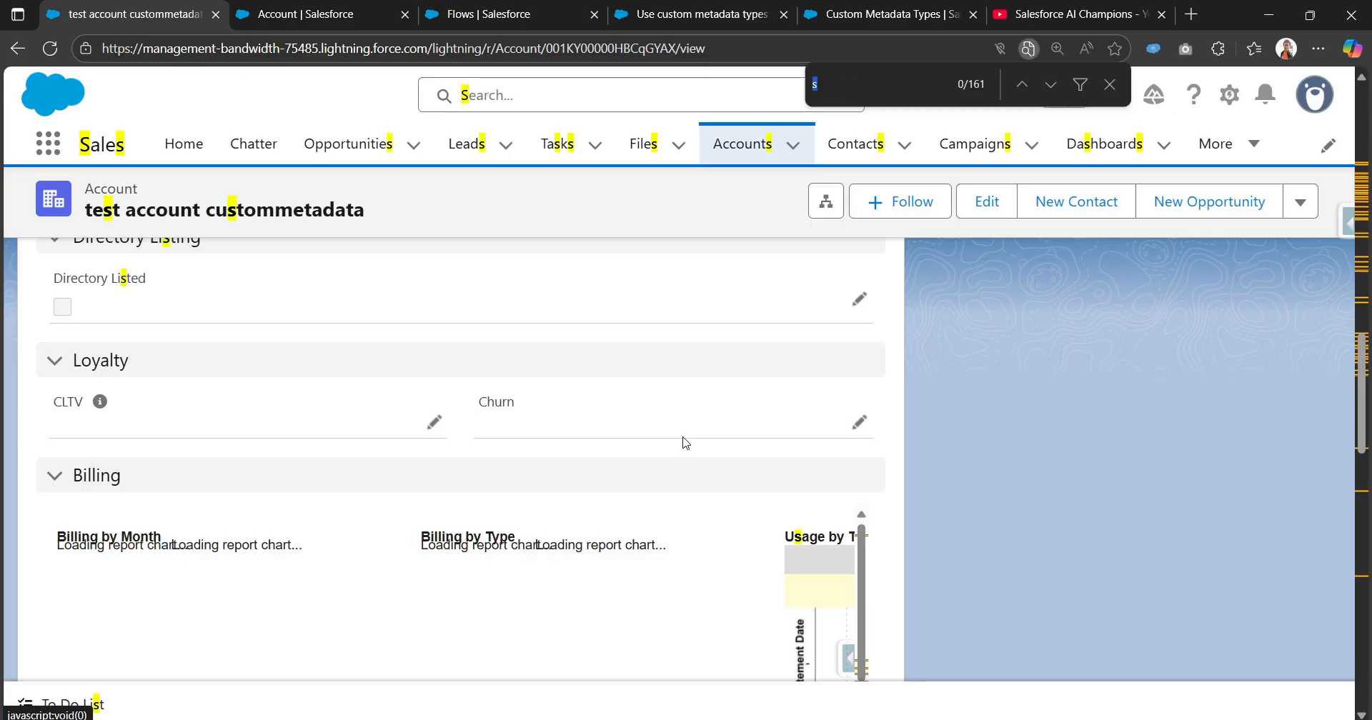
type("tax pe")
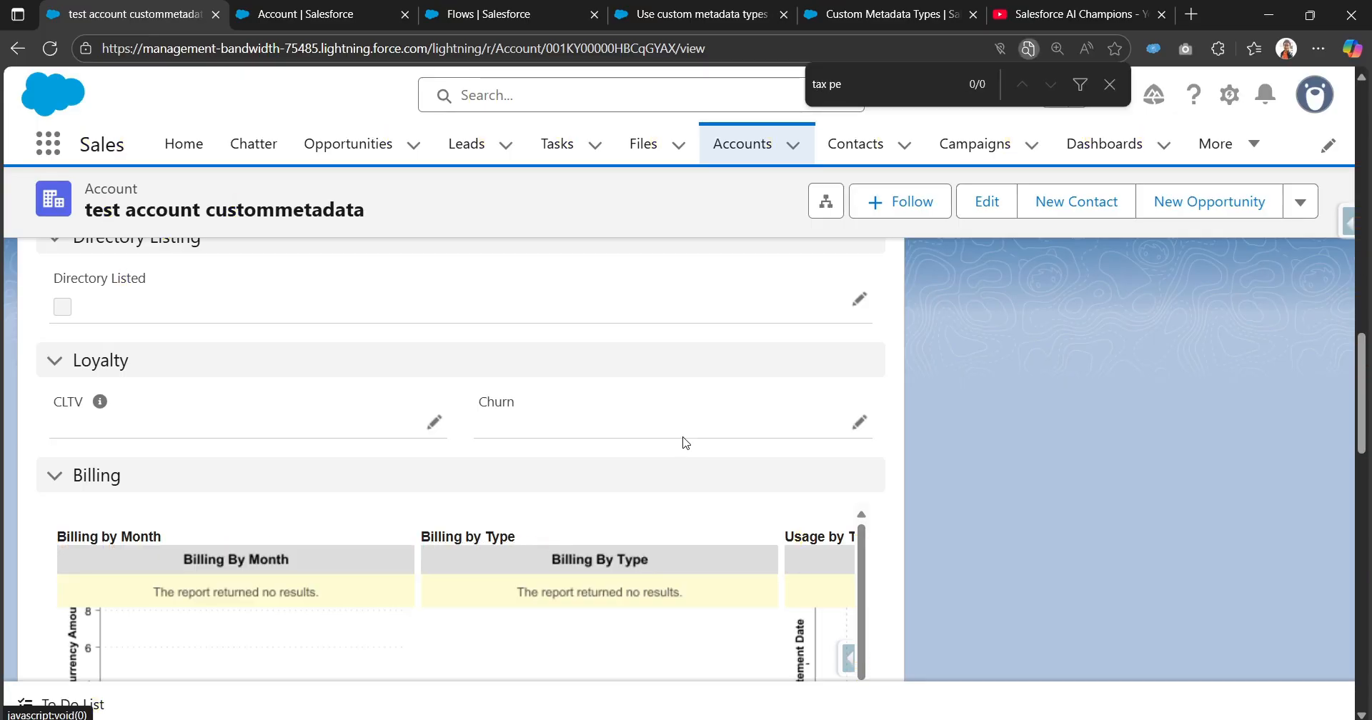
Show all data of the account in Salesforce Inspector, filter by "tax" and check the type and value of Tax_Percentage__c.
left_click(1347, 224)
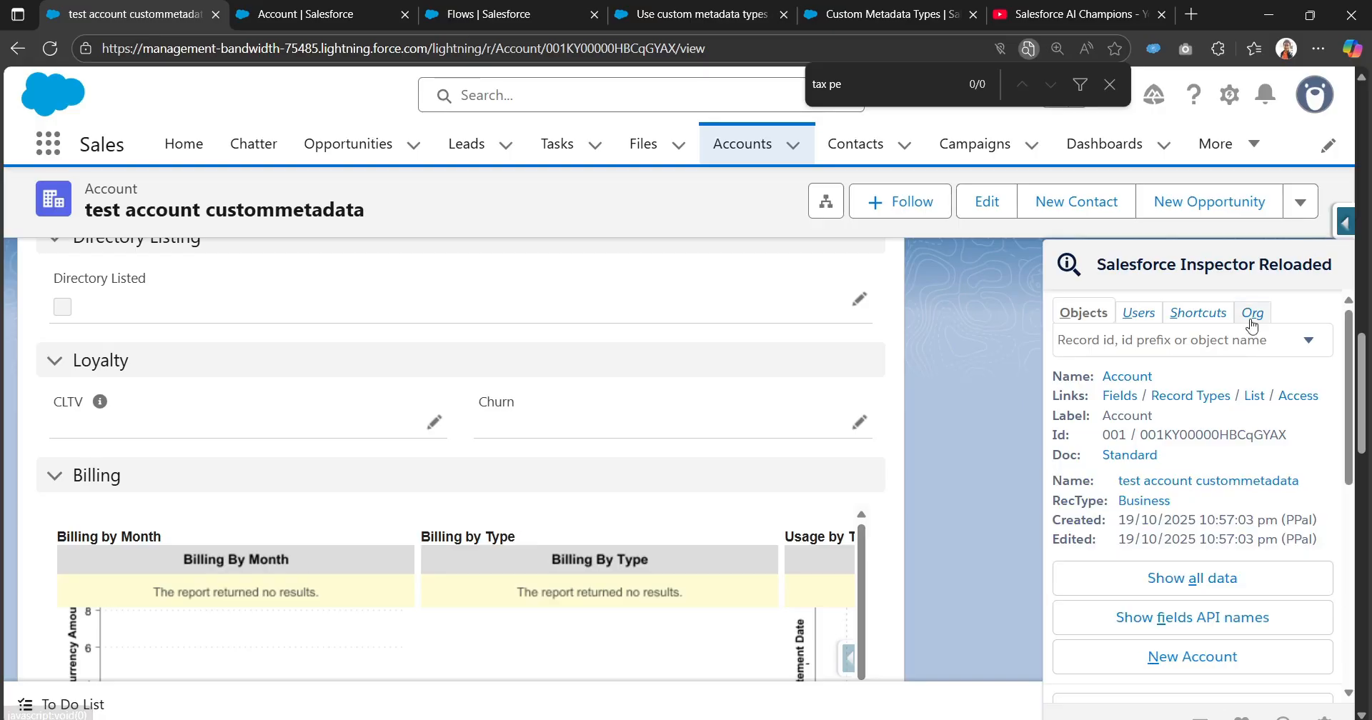
left_click(1154, 576)
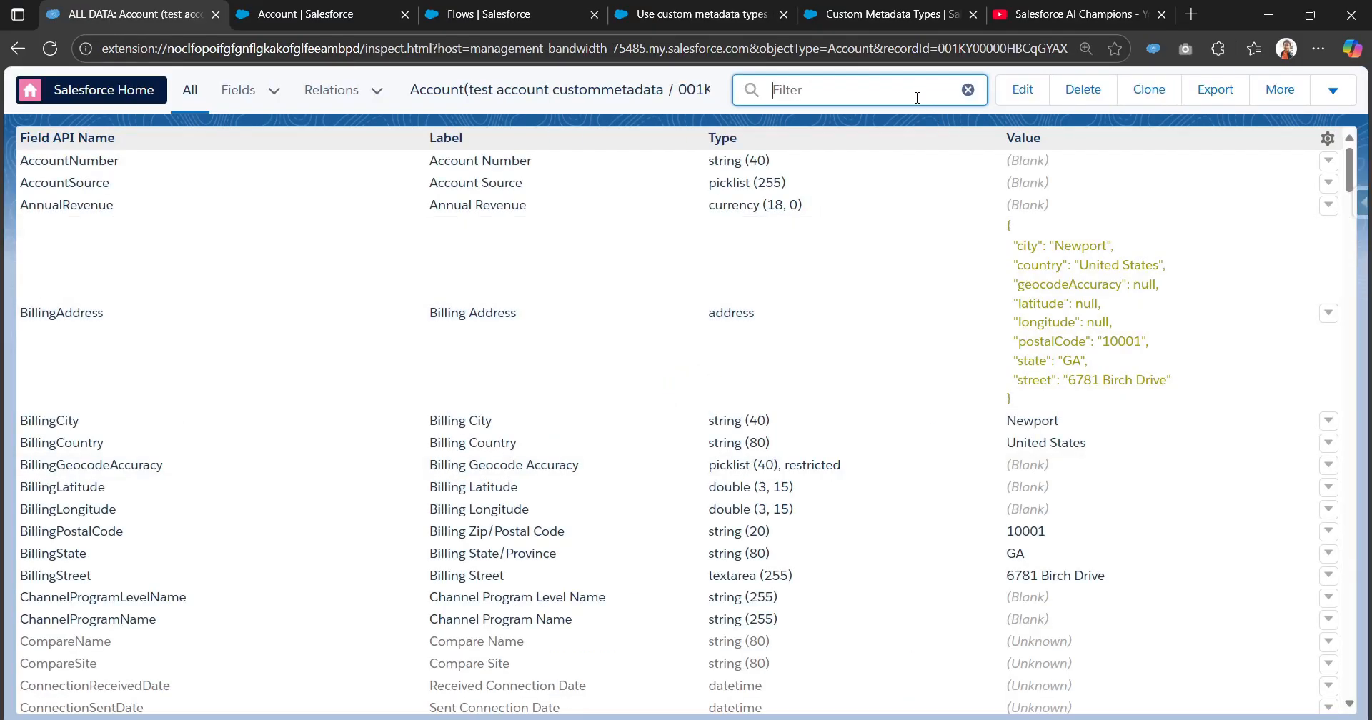
type("tax")
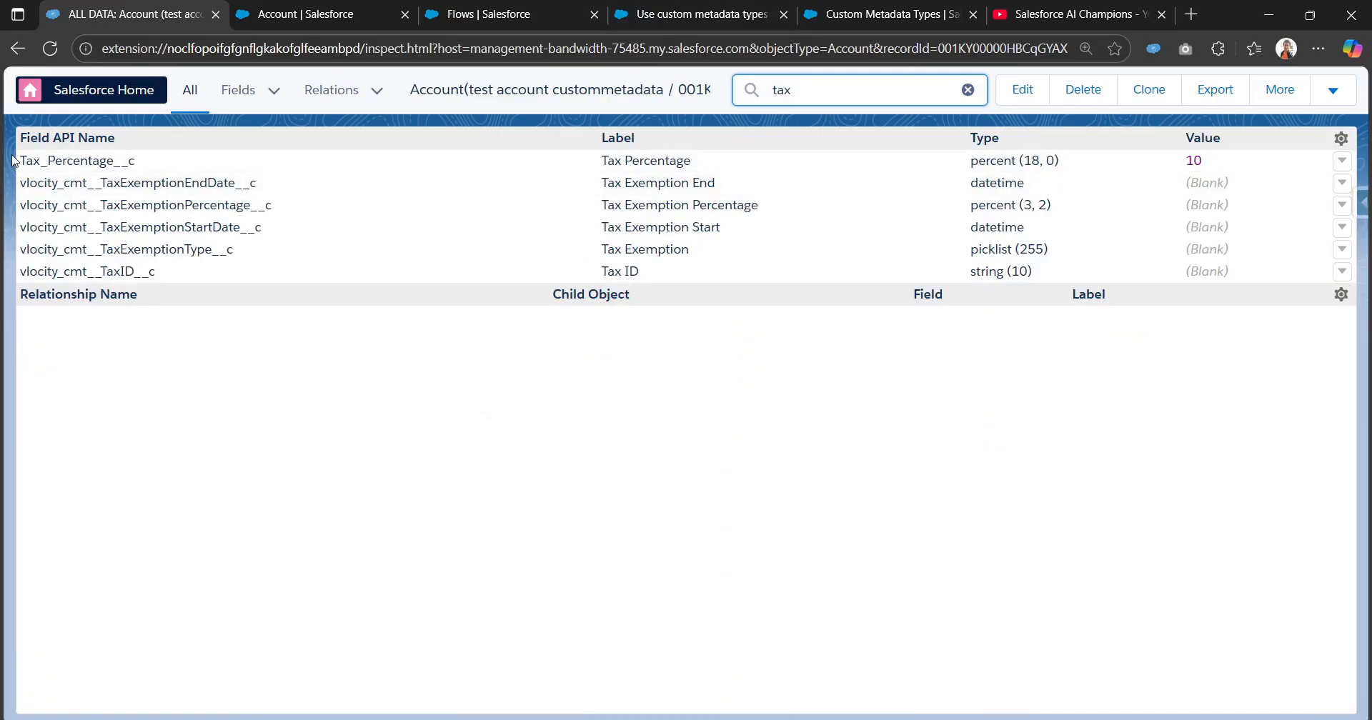
left_click_drag(21, 160, 221, 170)
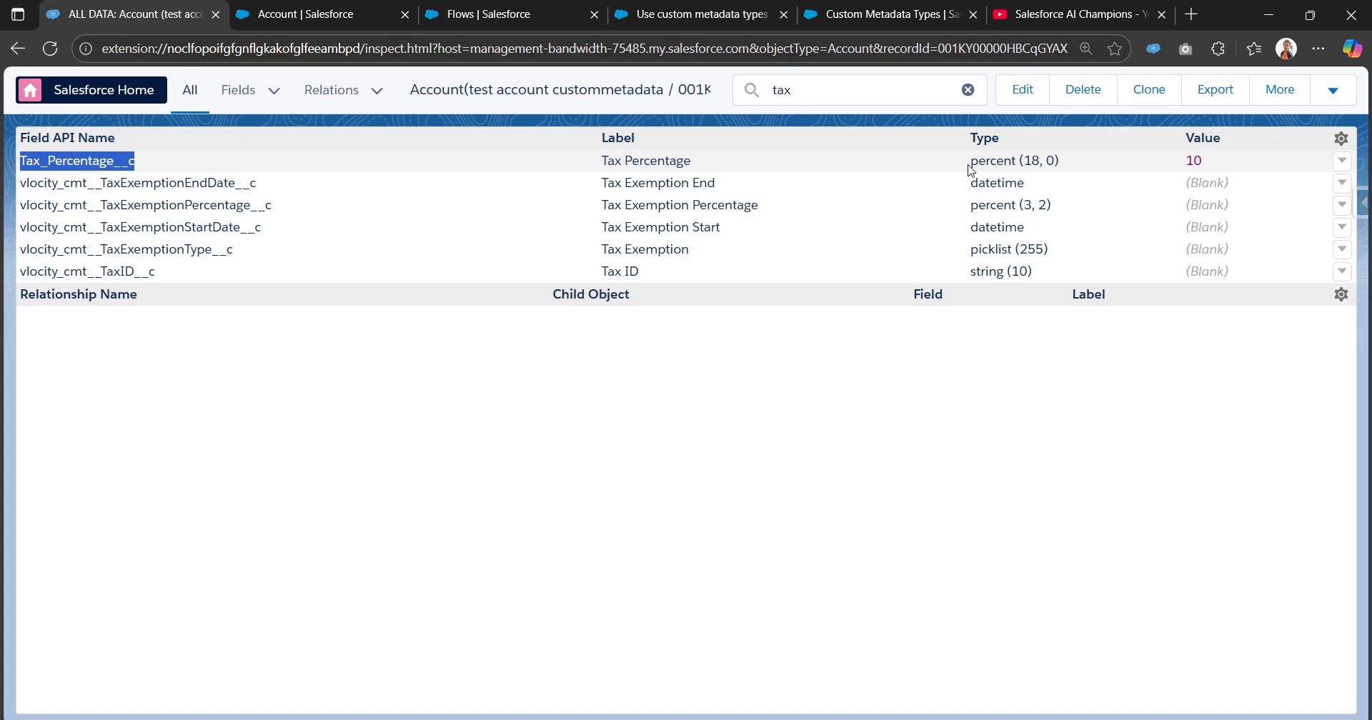
left_click_drag(960, 167, 1214, 170)
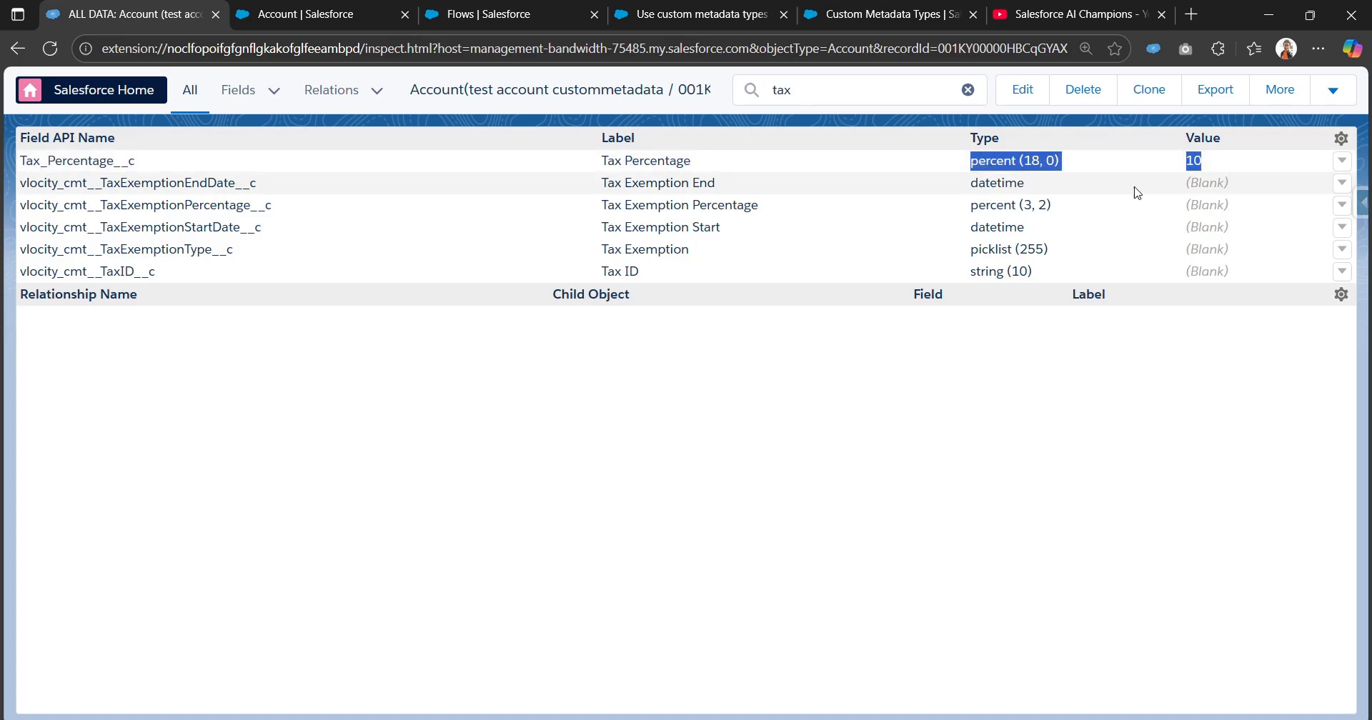
Go back to the account, open its record page for editing and select the Record Detail component under Details.
left_click(25, 47)
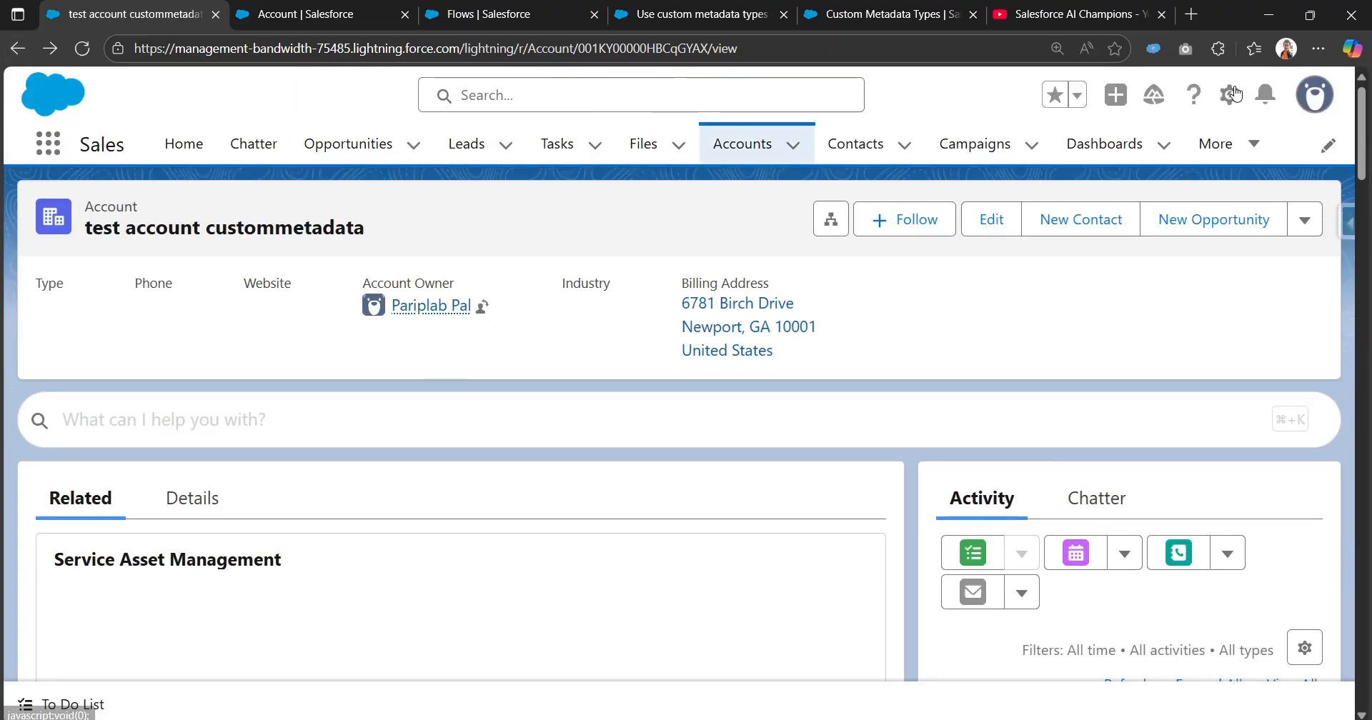
left_click(1232, 93)
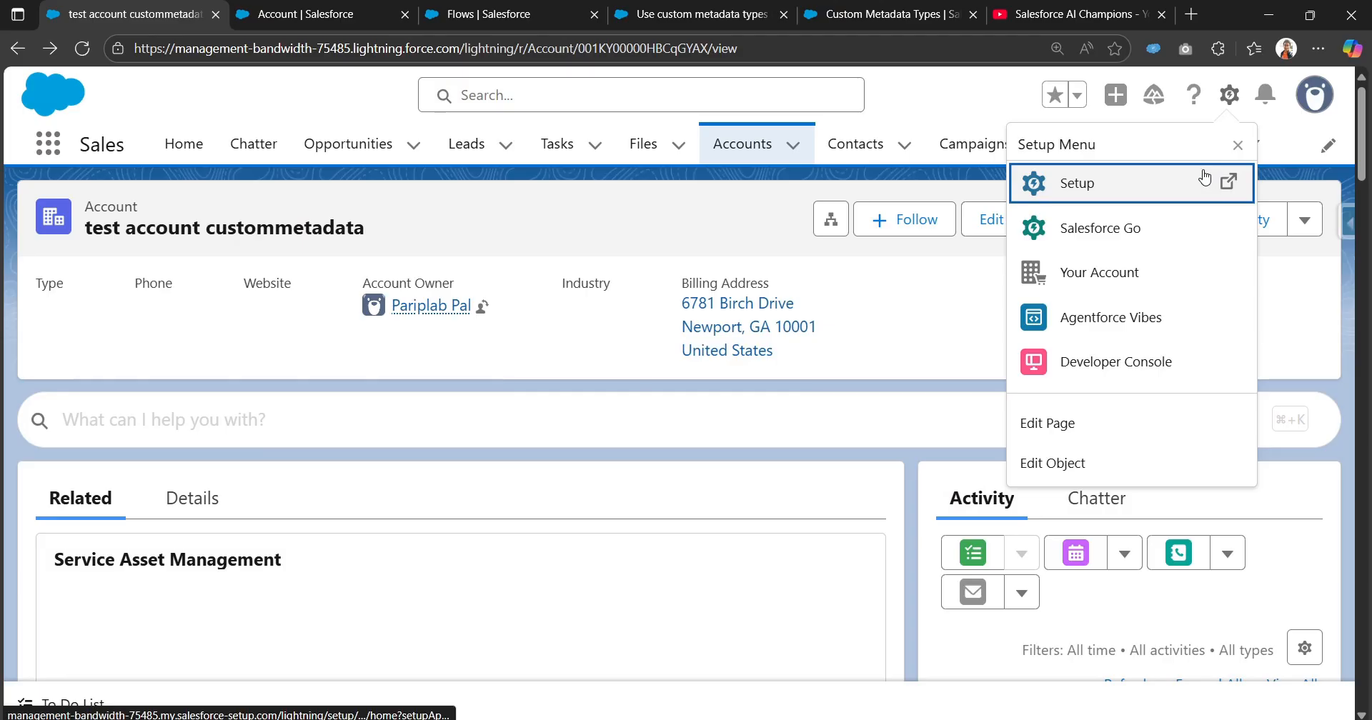
left_click(1087, 427)
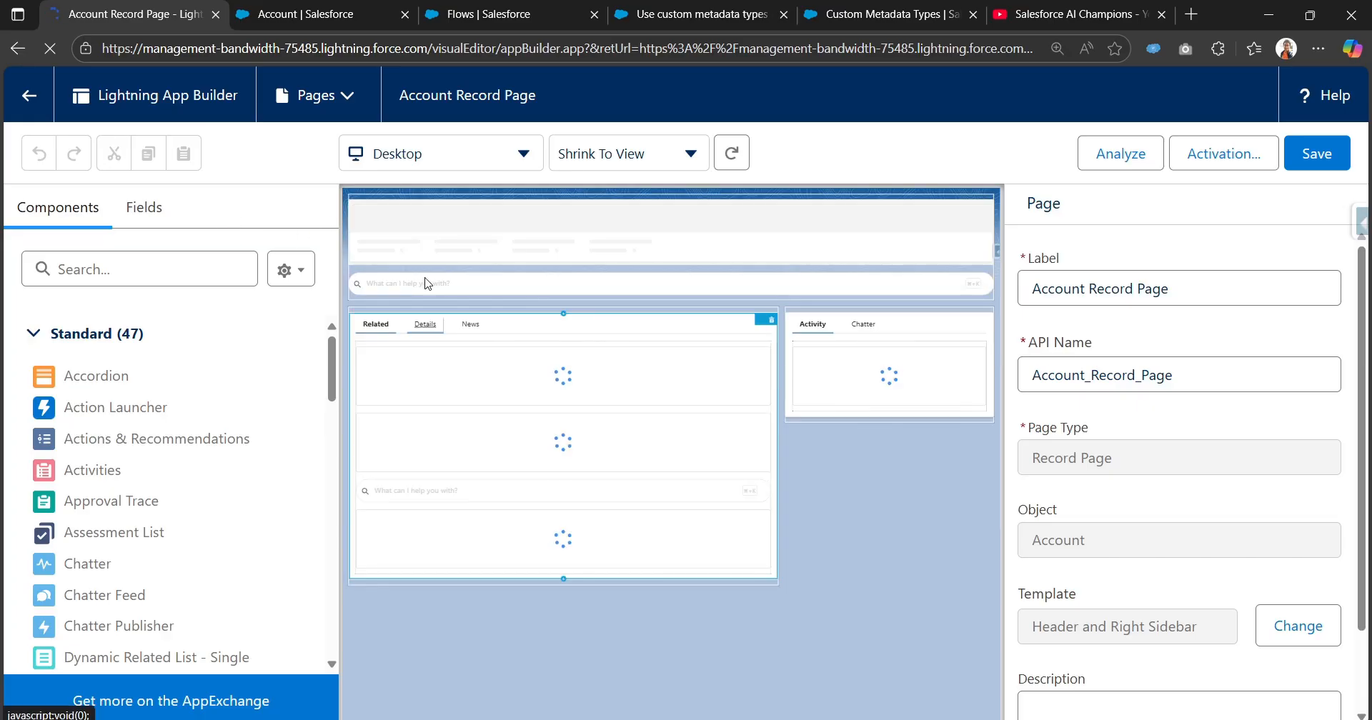
left_click(431, 330)
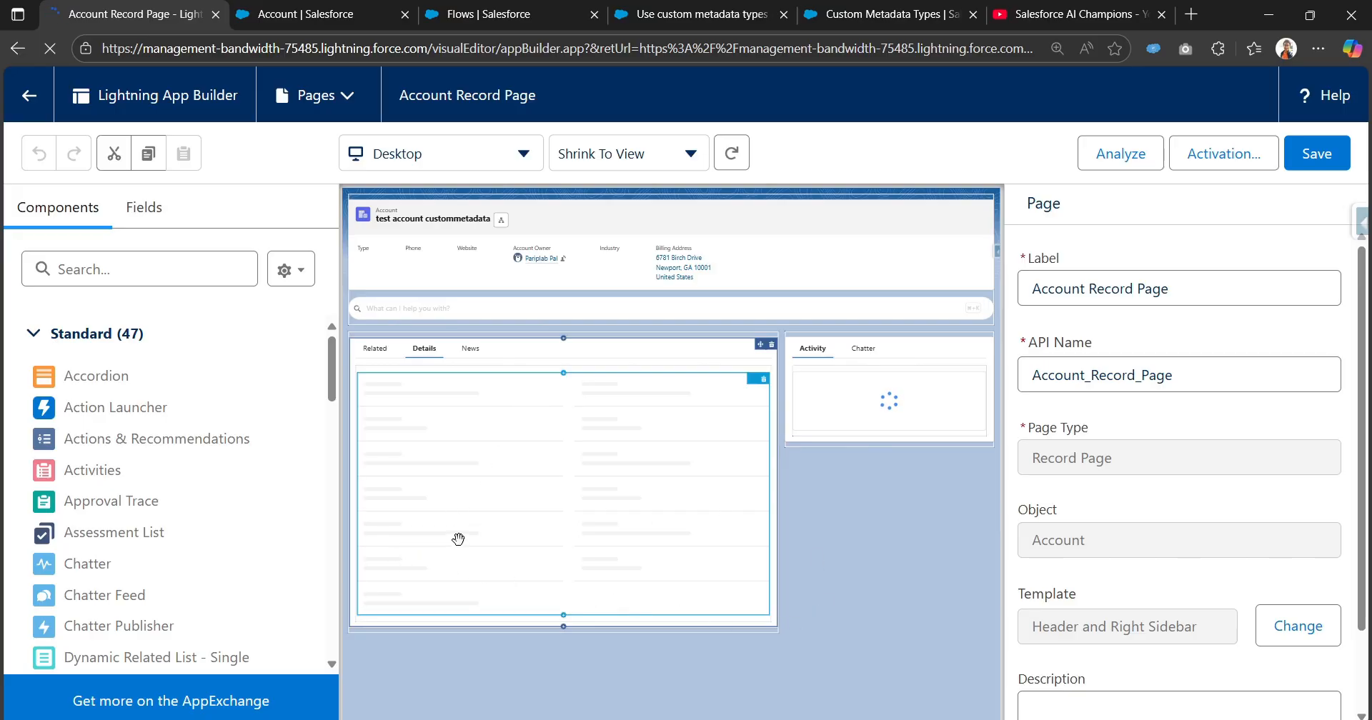
left_click(575, 473)
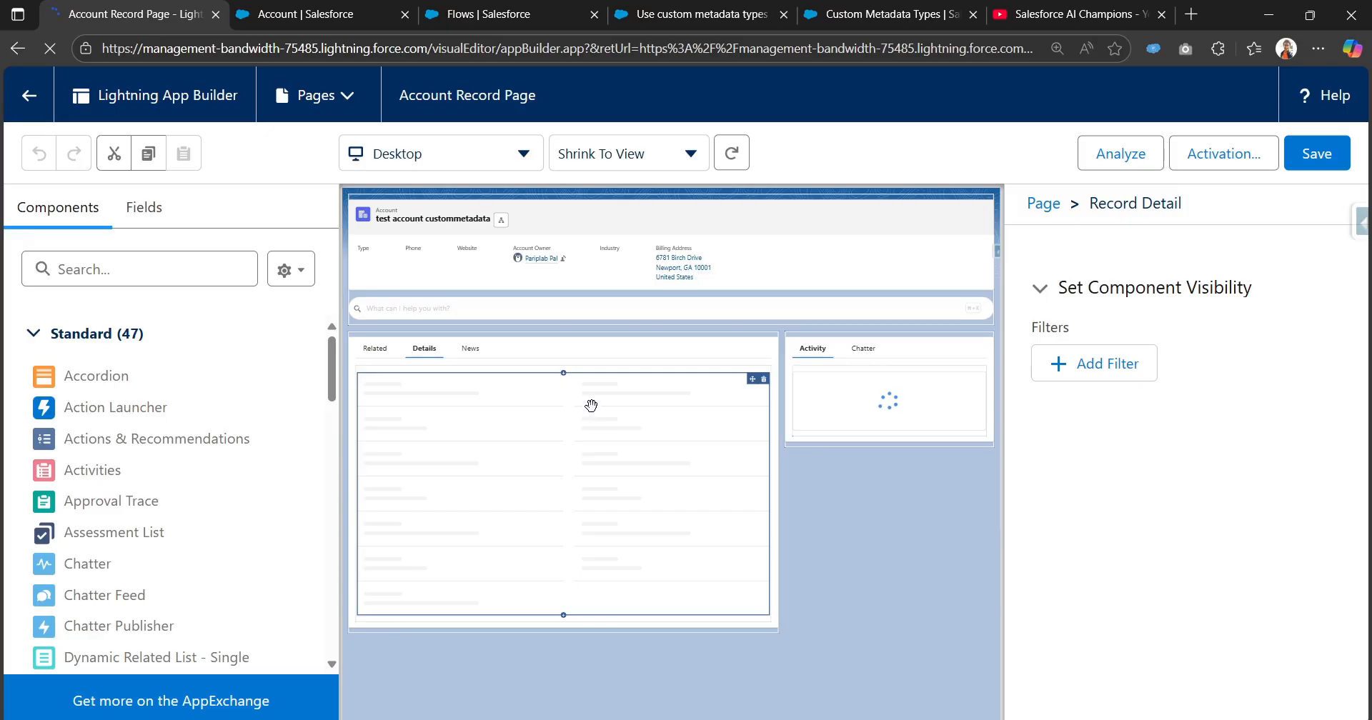
scroll(600, 477, "down", 1)
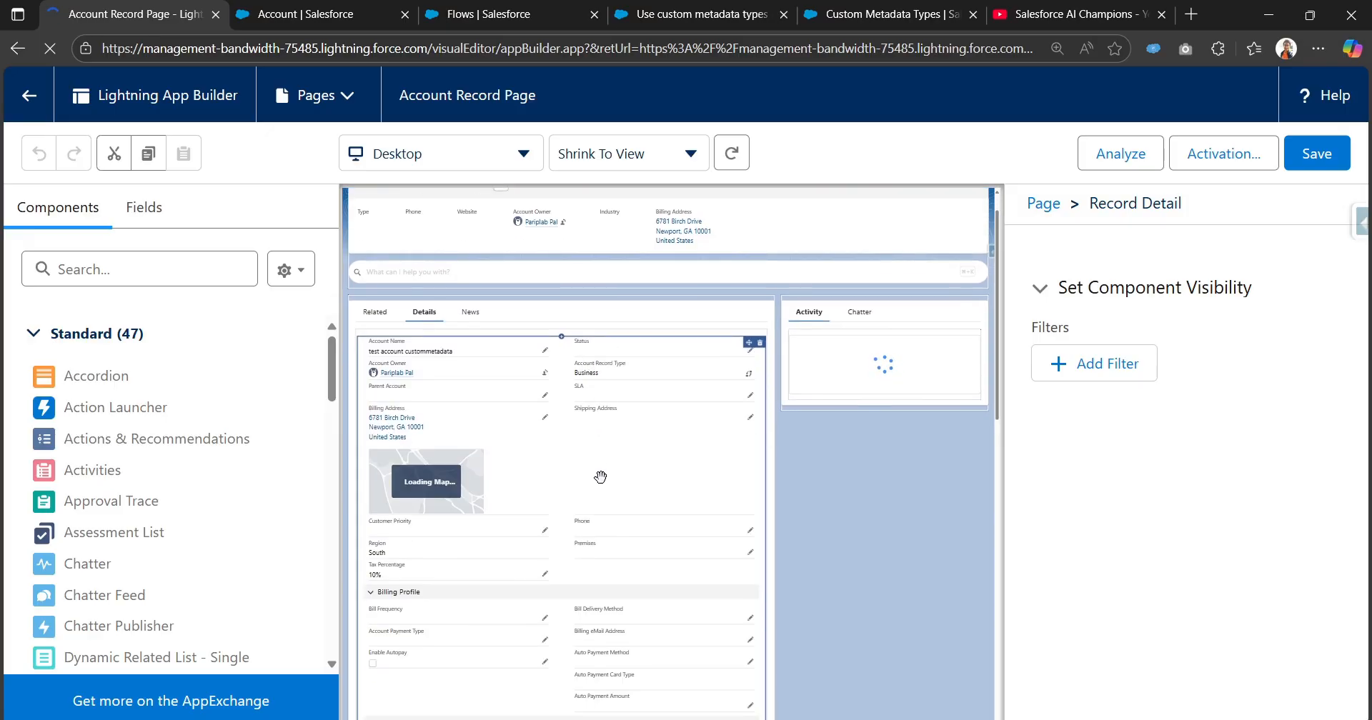
scroll(601, 477, "down", 2)
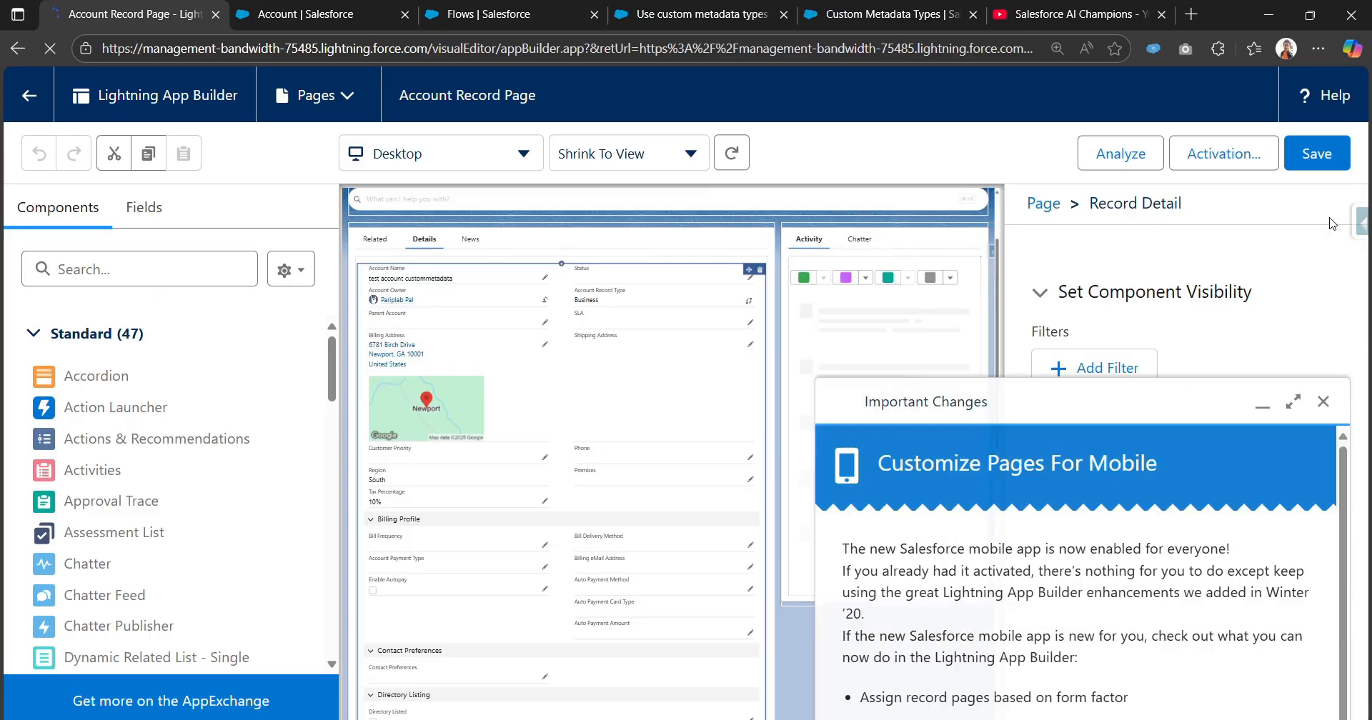
scroll(627, 489, "up", 2)
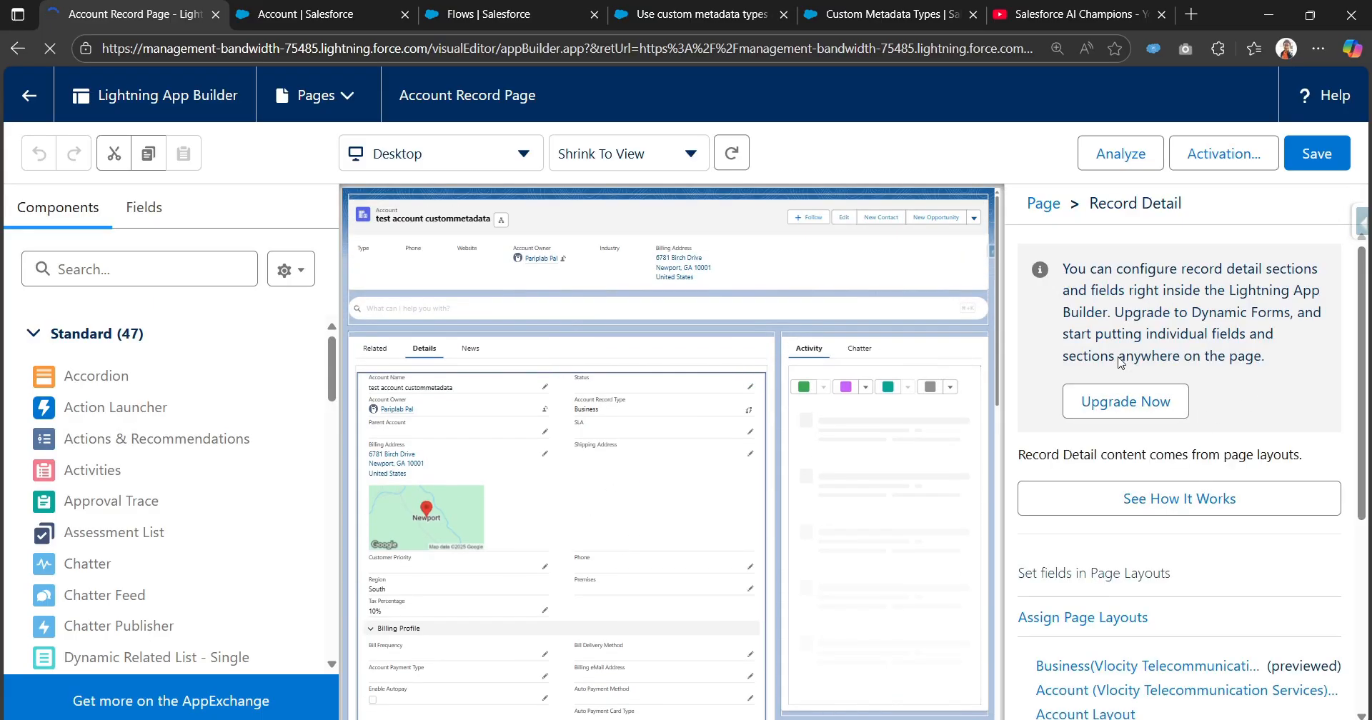
Upgrade the Record Detail component to Dynamic Forms with Account Layout as the source.
left_click(1146, 406)
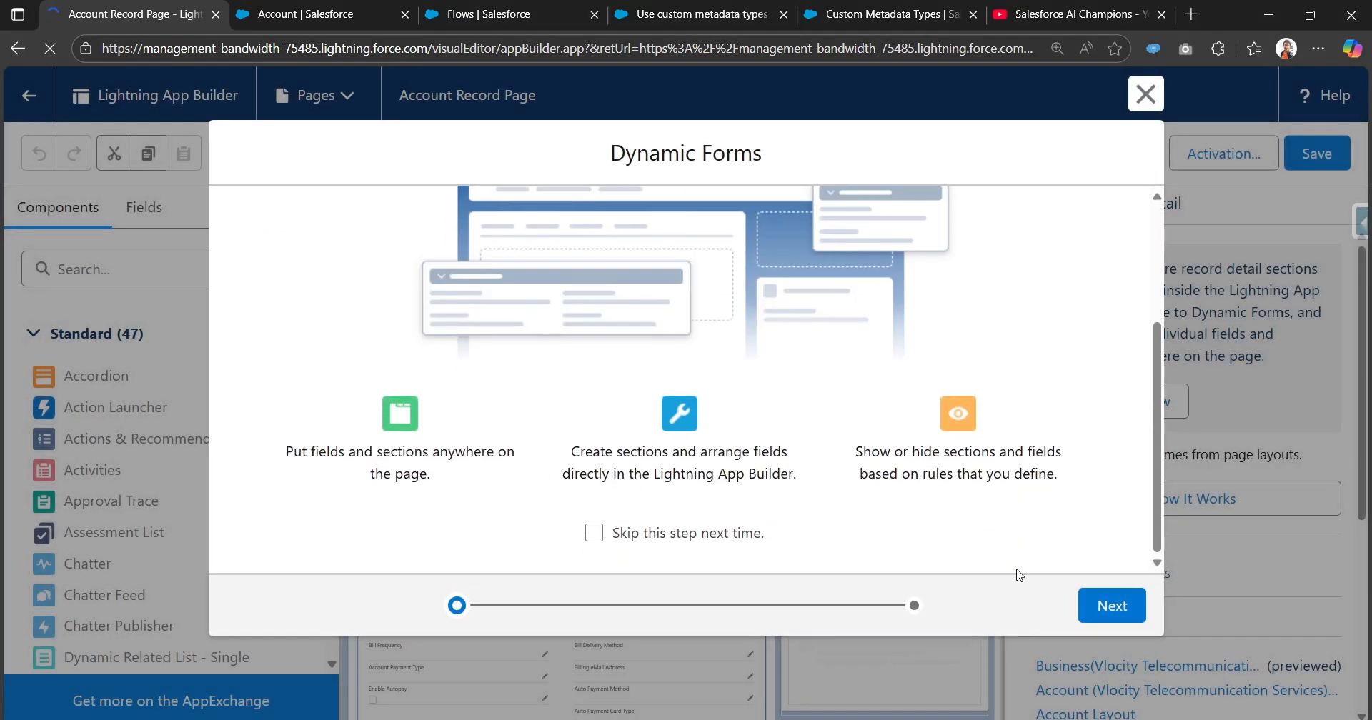
left_click(1111, 605)
scroll(576, 499, "down", 3)
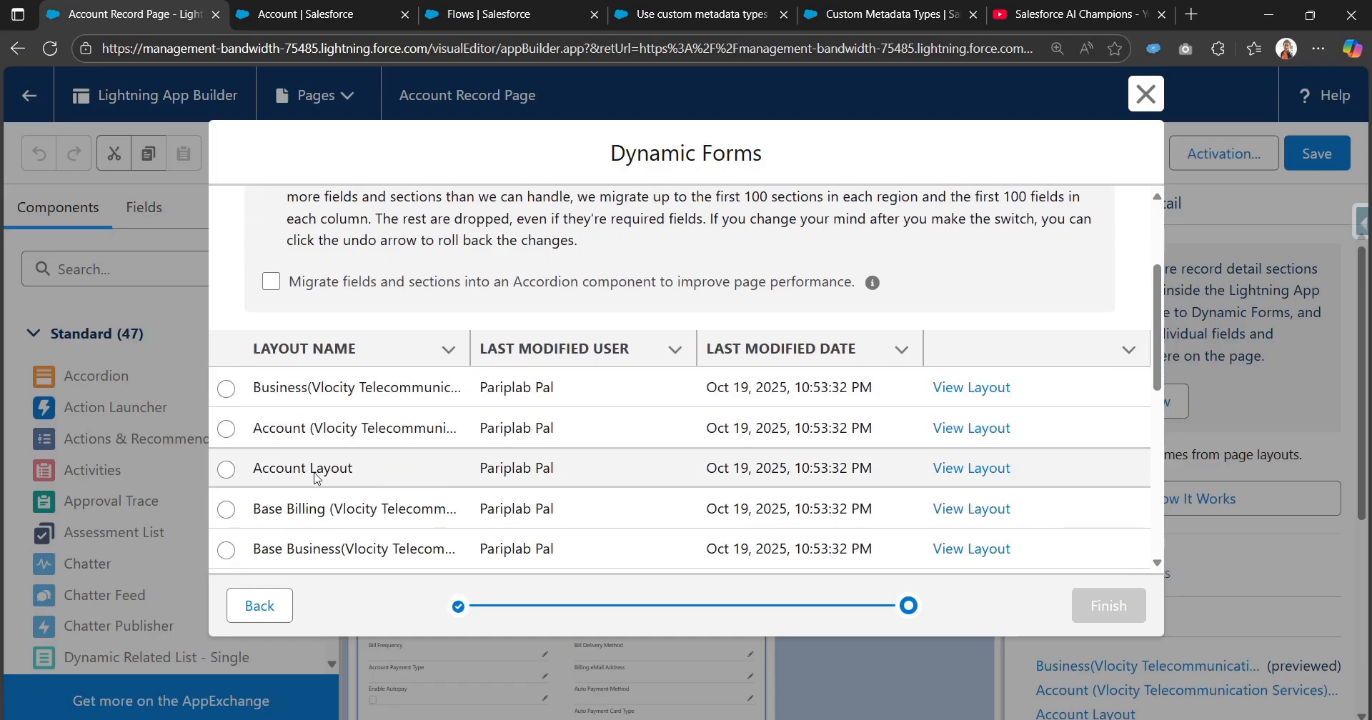
left_click(226, 469)
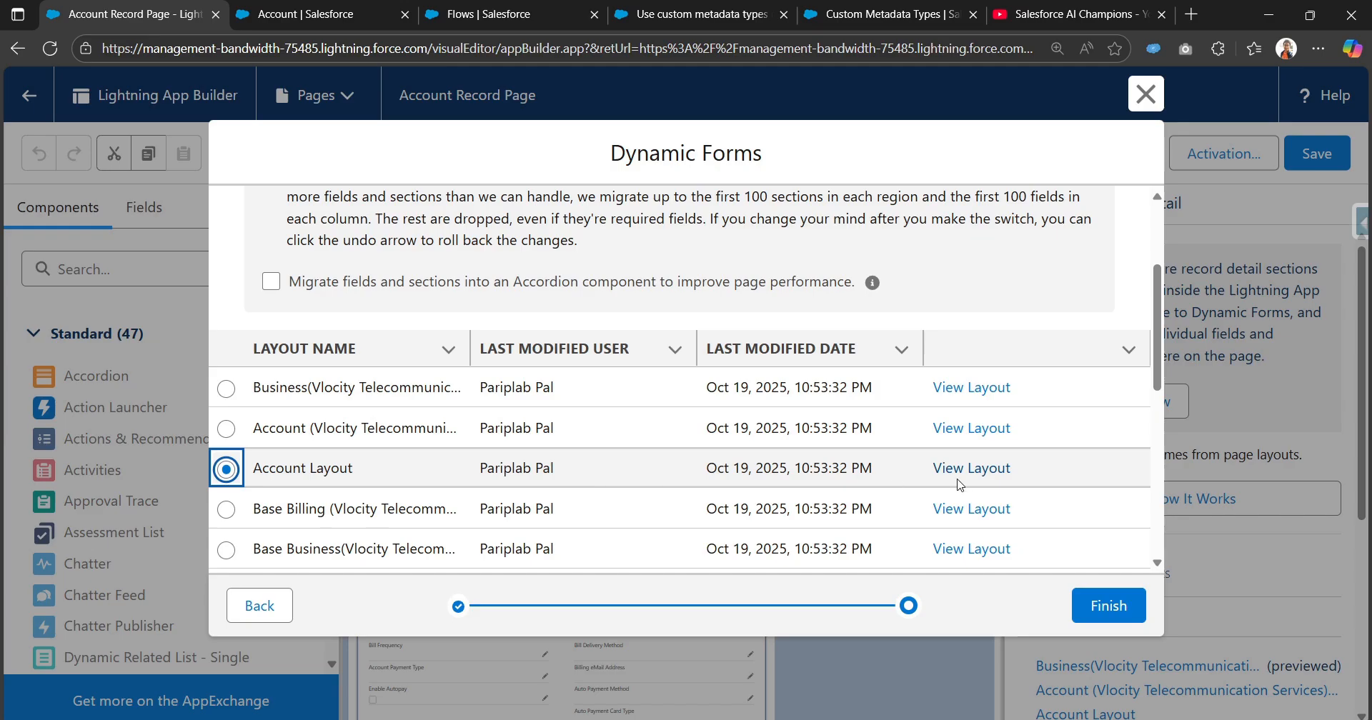
scroll(1000, 500, "up", 3)
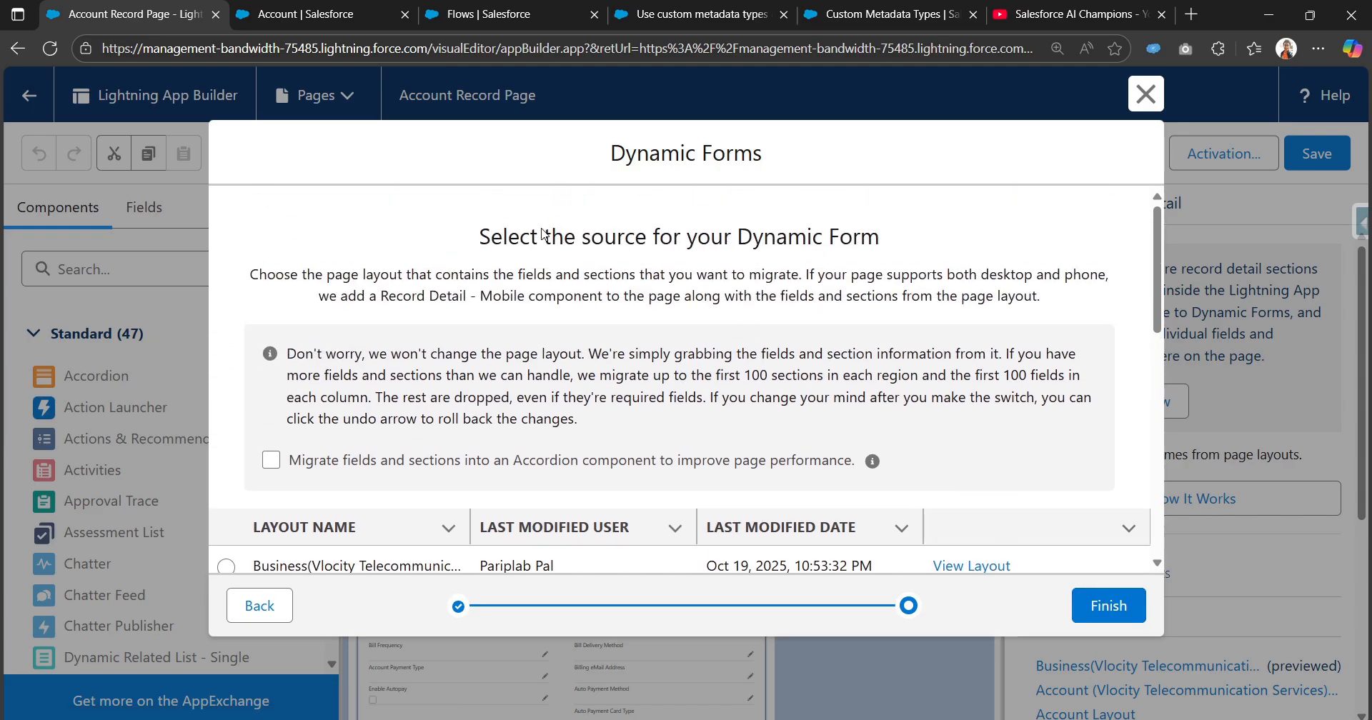
left_click(1108, 606)
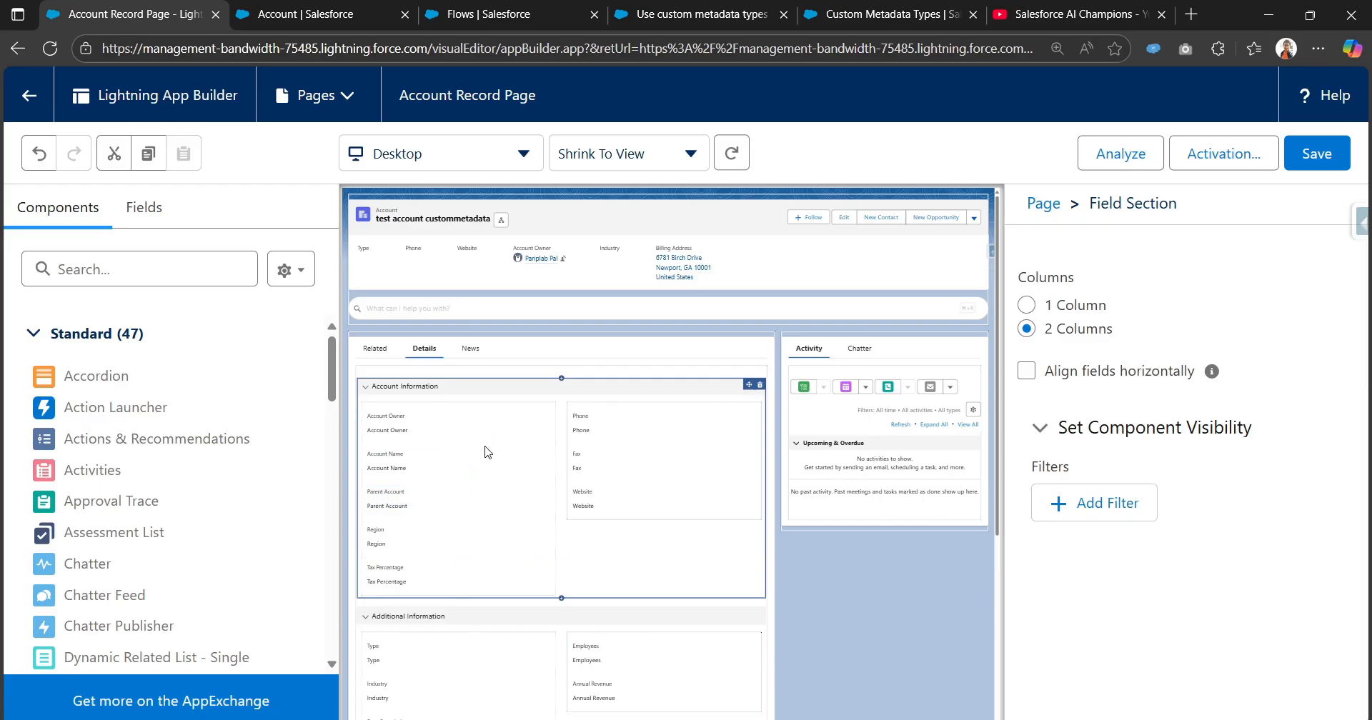
Move Tax Percentage below Website in the second column of Account Information, save the page and return to the account.
left_click_drag(454, 593, 638, 507)
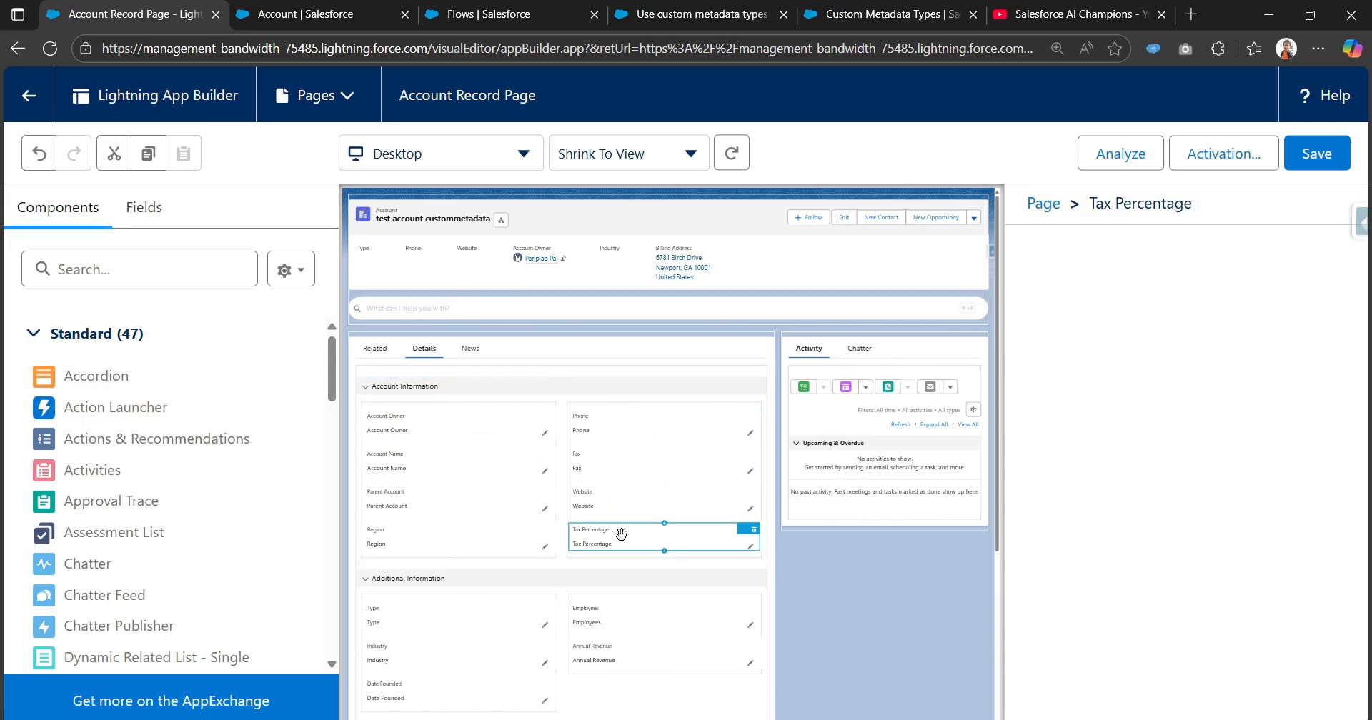
left_click(1313, 168)
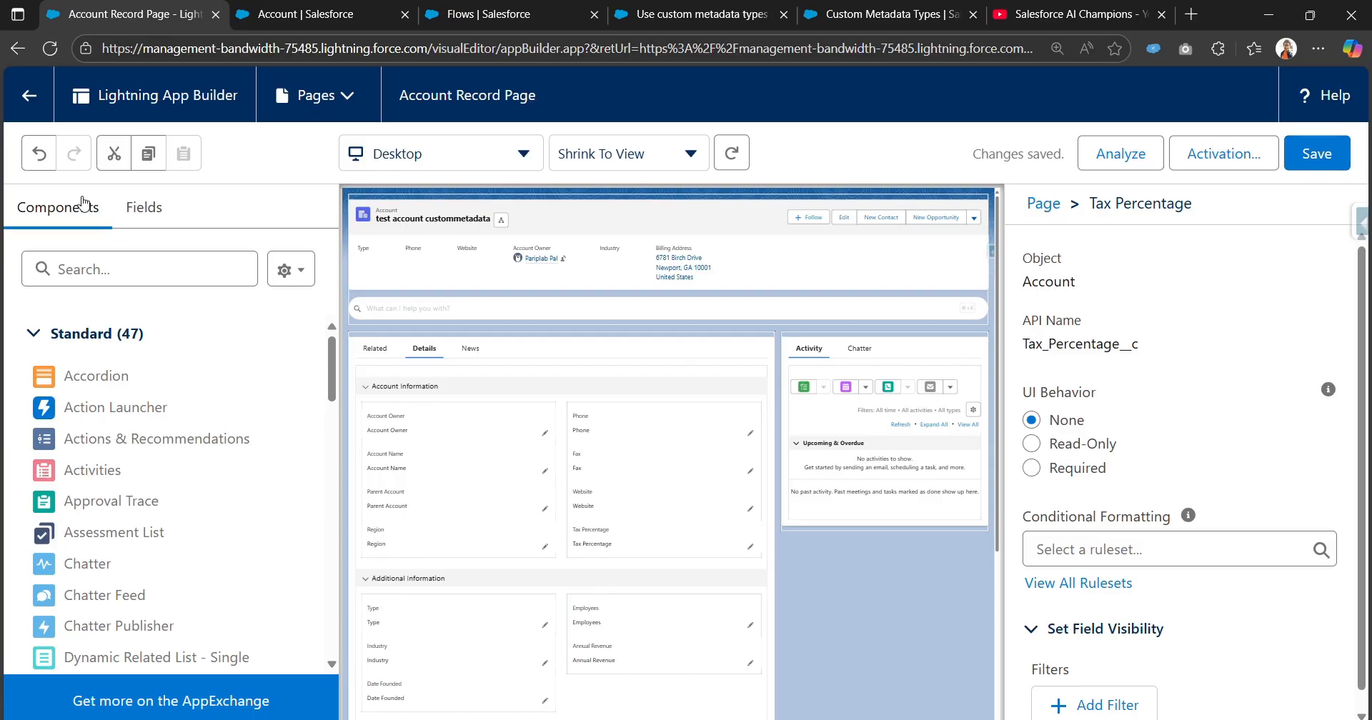
left_click(23, 91)
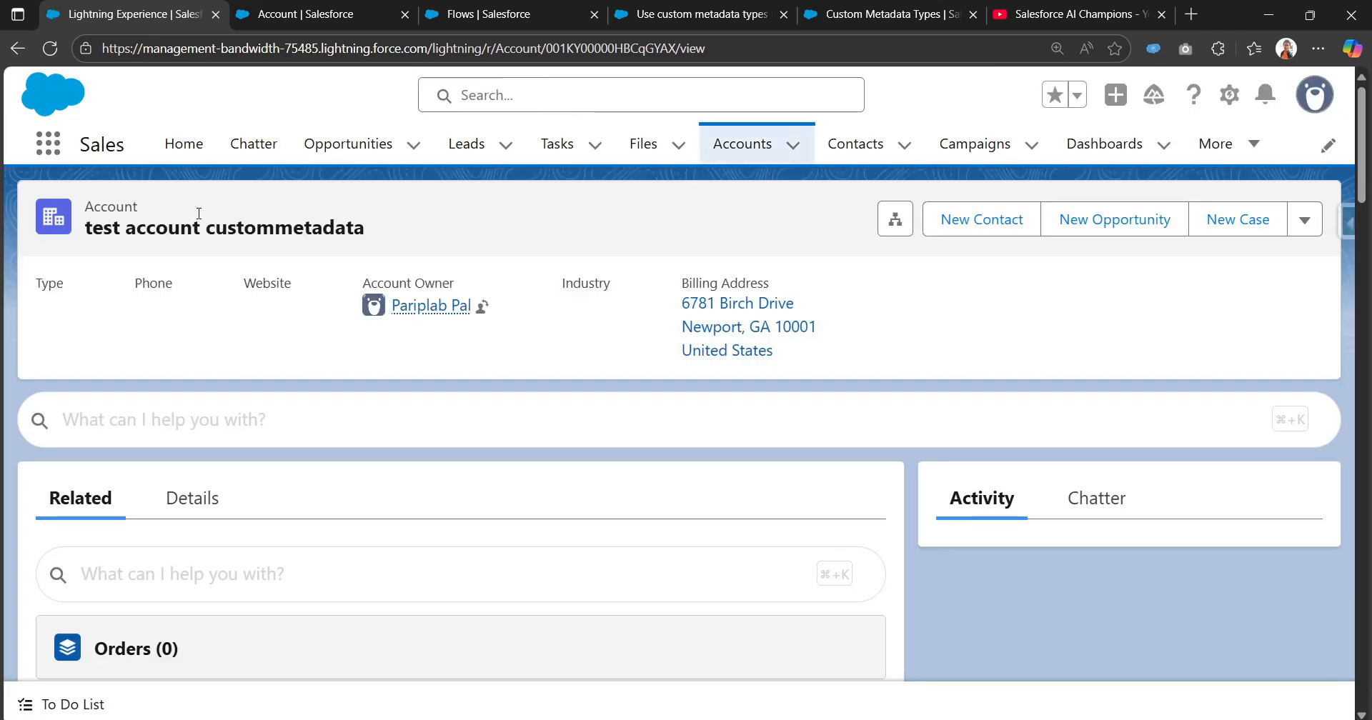
Check the Tax Percentage field in the account's details.
left_click(185, 505)
scroll(475, 428, "down", 5)
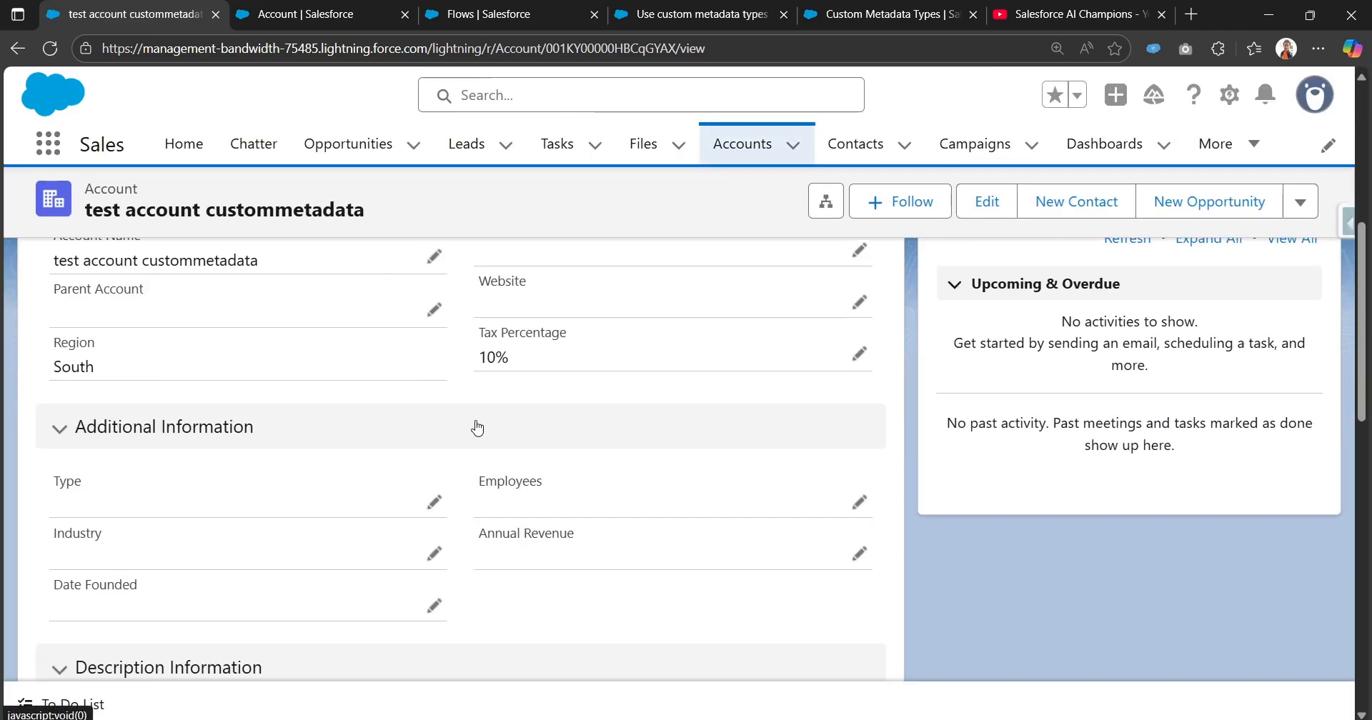
scroll(472, 381, "up", 1)
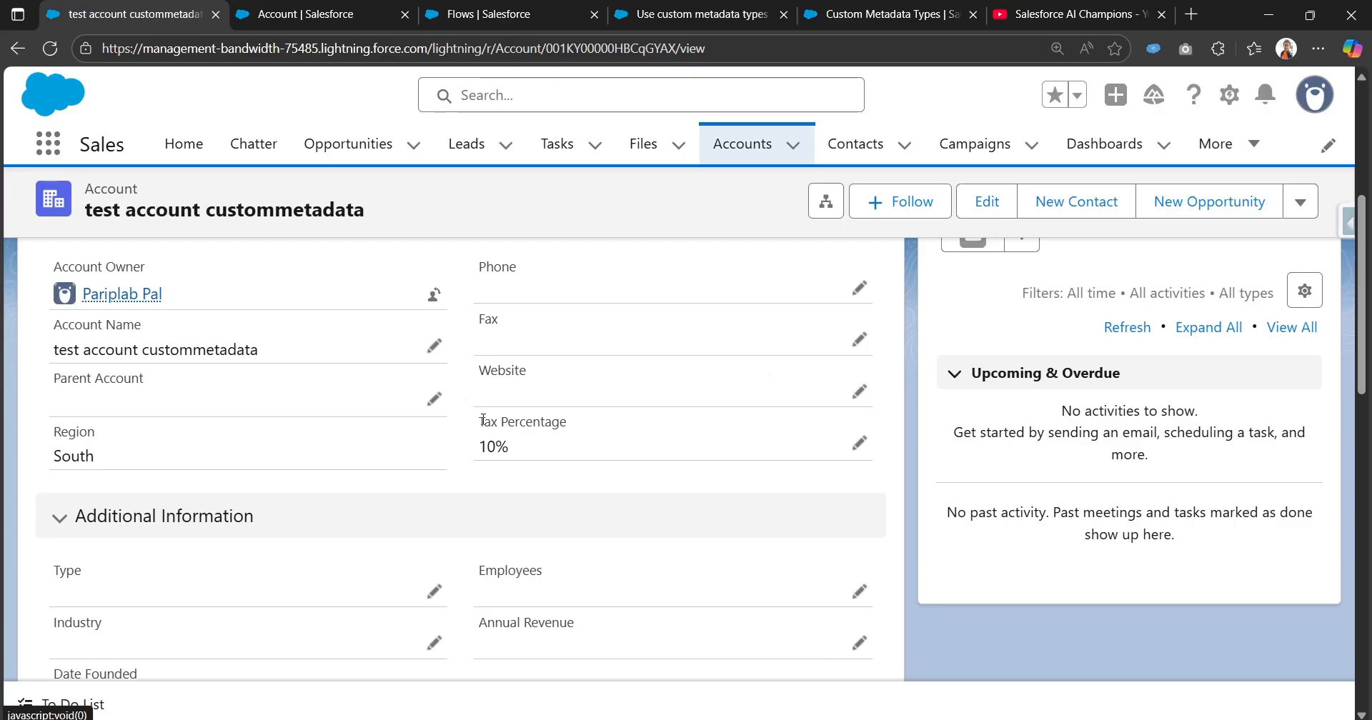
left_click_drag(485, 423, 591, 421)
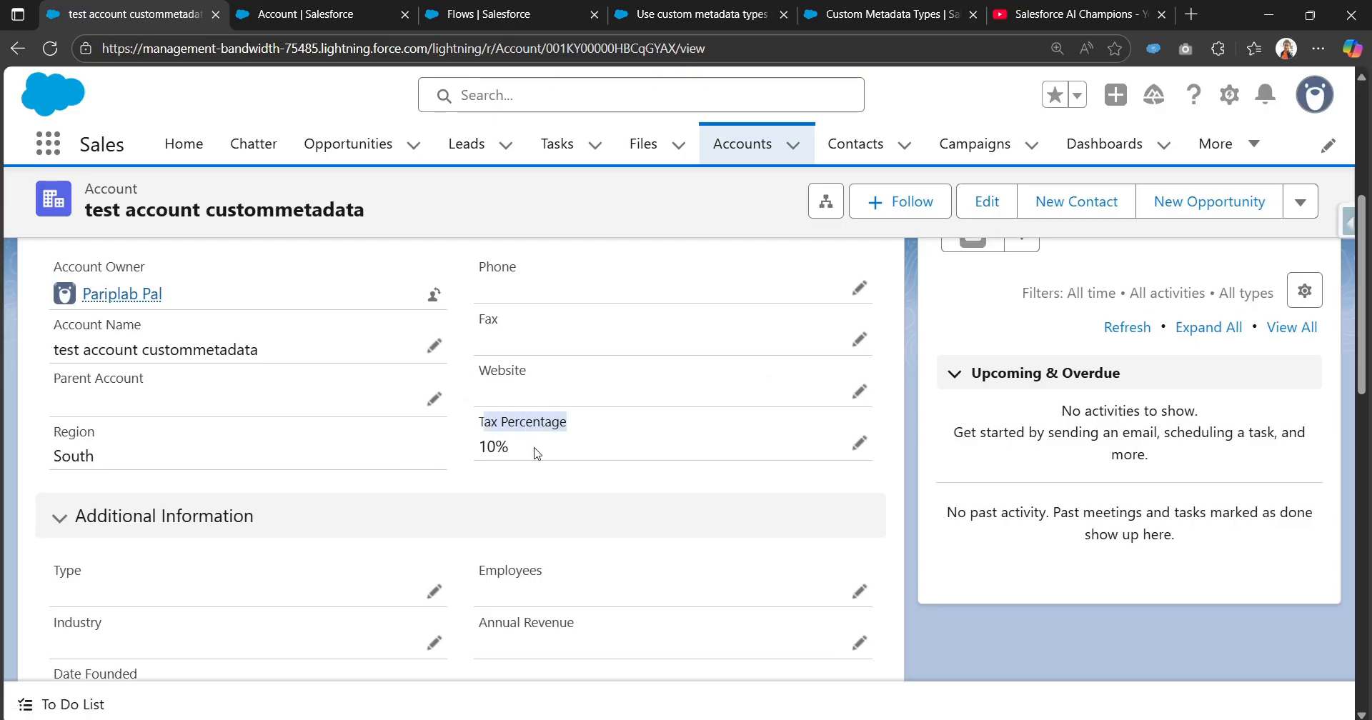
scroll(572, 457, "up", 2)
Switch back to the "Use custom metadata types in flow" flow in Flow Builder.
left_click(454, 14)
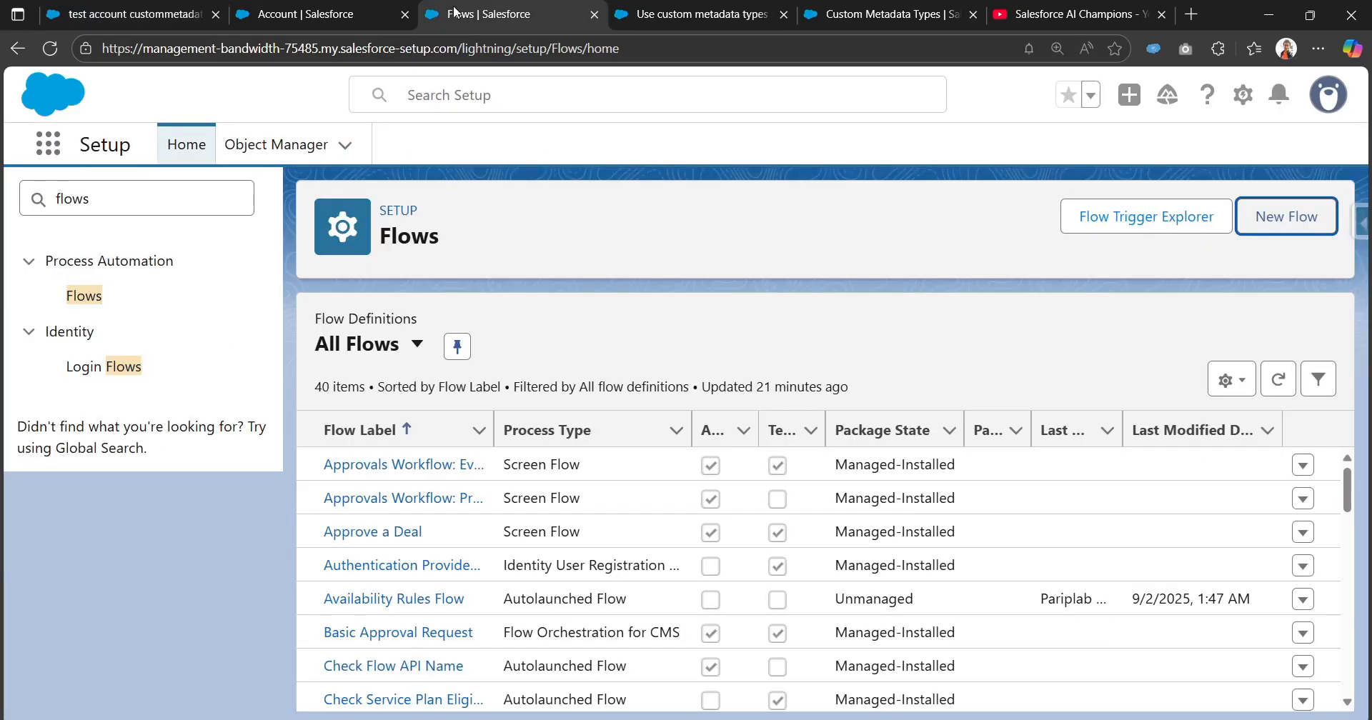
left_click(307, 13)
left_click(700, 13)
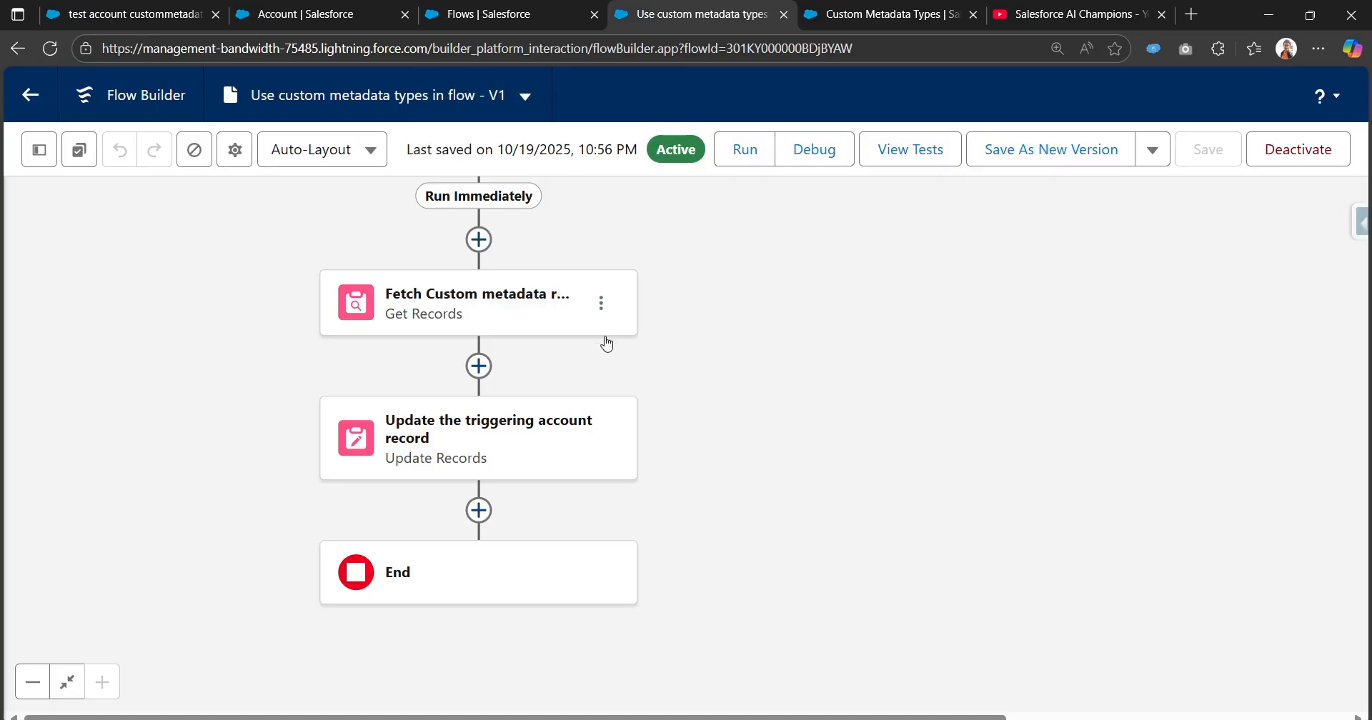